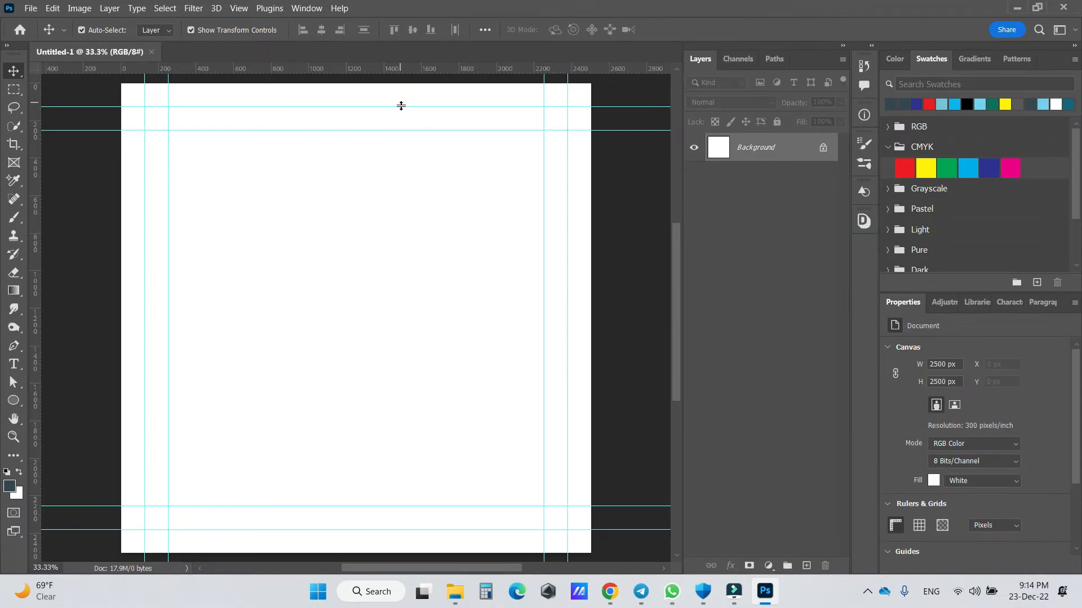
- Clear the existing margin guides, keeping one horizontal guide repositioned slightly below the middle of the canvas
{"action": "left_click_drag", "start_coordinate": [401, 105], "coordinate": [404, 71]}
{"action": "left_click_drag", "start_coordinate": [145, 167], "coordinate": [25, 163]}
{"action": "left_click_drag", "start_coordinate": [166, 204], "coordinate": [28, 183]}
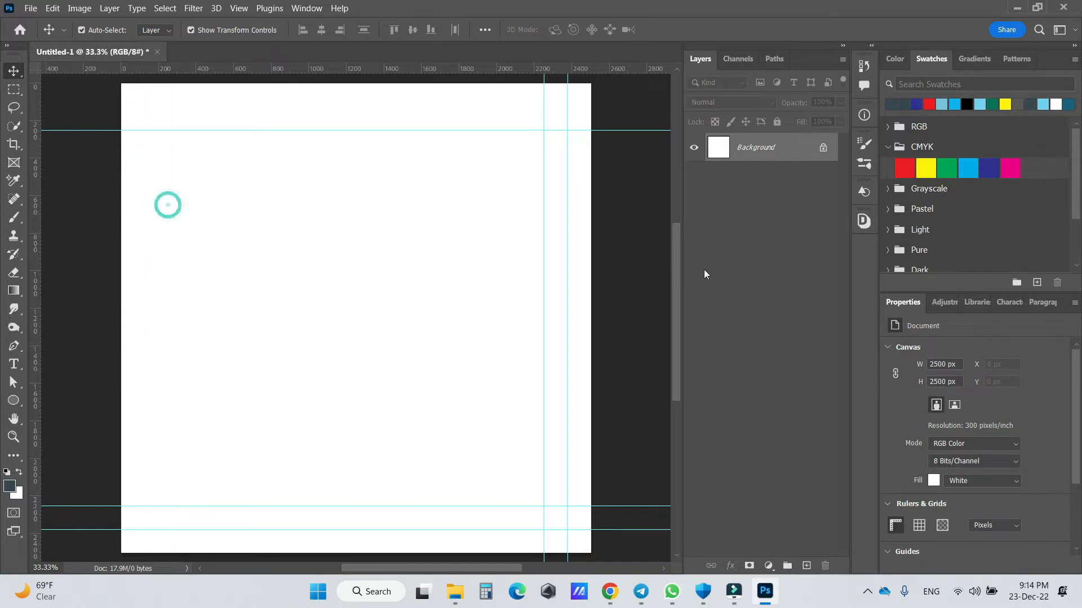
{"action": "mouse_move", "coordinate": [568, 281]}
{"action": "left_mouse_down"}
{"action": "mouse_move", "coordinate": [555, 292]}
{"action": "mouse_move", "coordinate": [828, 271]}
{"action": "left_mouse_up"}
{"action": "left_click_drag", "start_coordinate": [509, 530], "coordinate": [548, 583]}
{"action": "left_click_drag", "start_coordinate": [430, 130], "coordinate": [418, 360]}
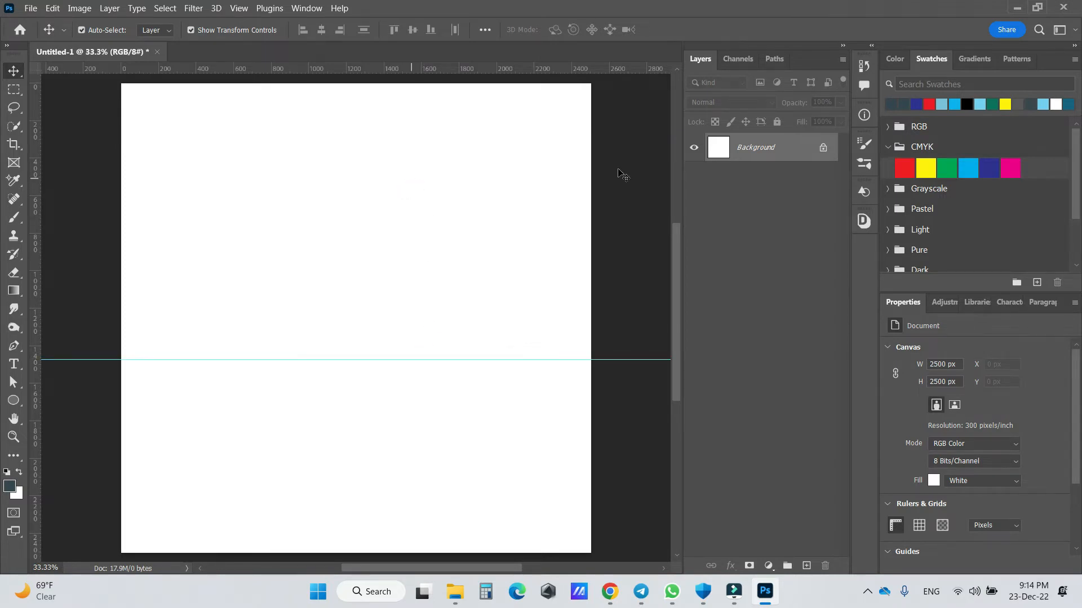
- Unlock the Background layer and fill it with the dark slate foreground colour
{"action": "left_click", "coordinate": [823, 147]}
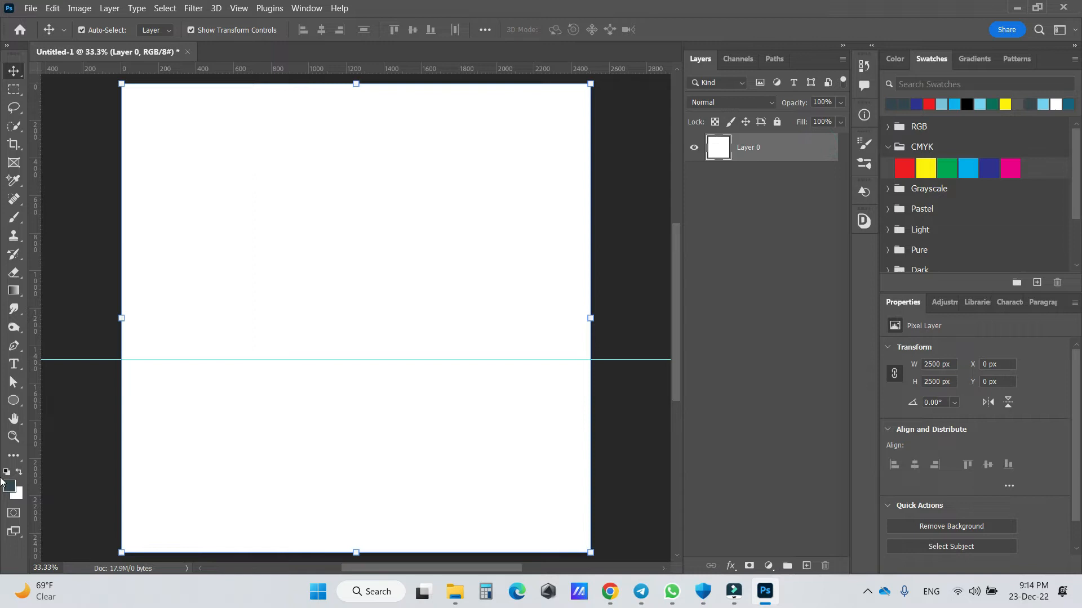
{"action": "key", "text": "alt+BackSpace"}
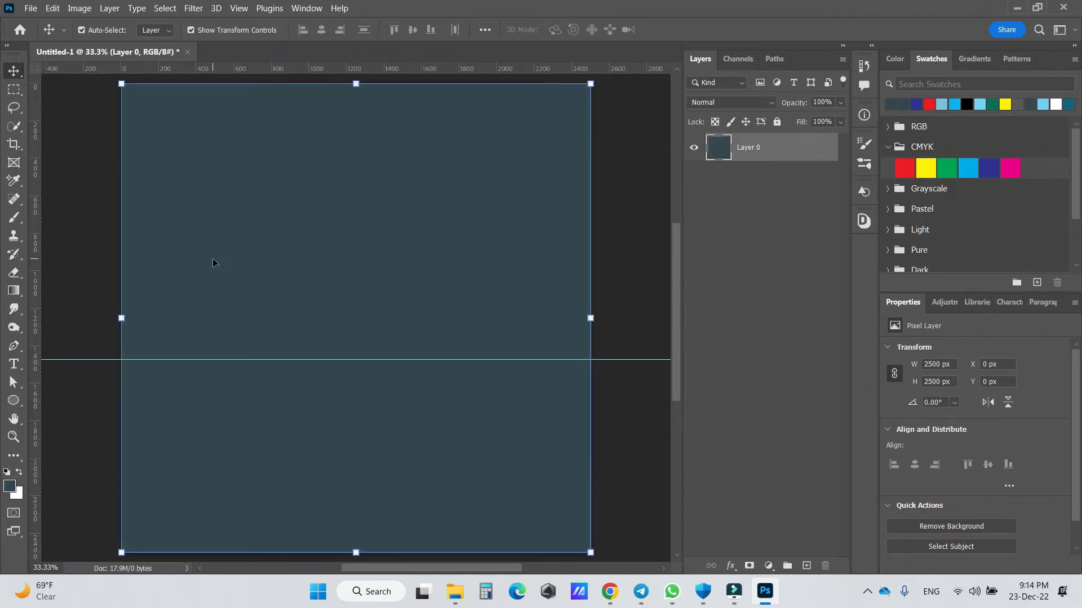
- Draw a circle about 1172 px wide with the Ellipse tool and move it into the canvas's upper-right area
{"action": "right_click", "coordinate": [14, 400]}
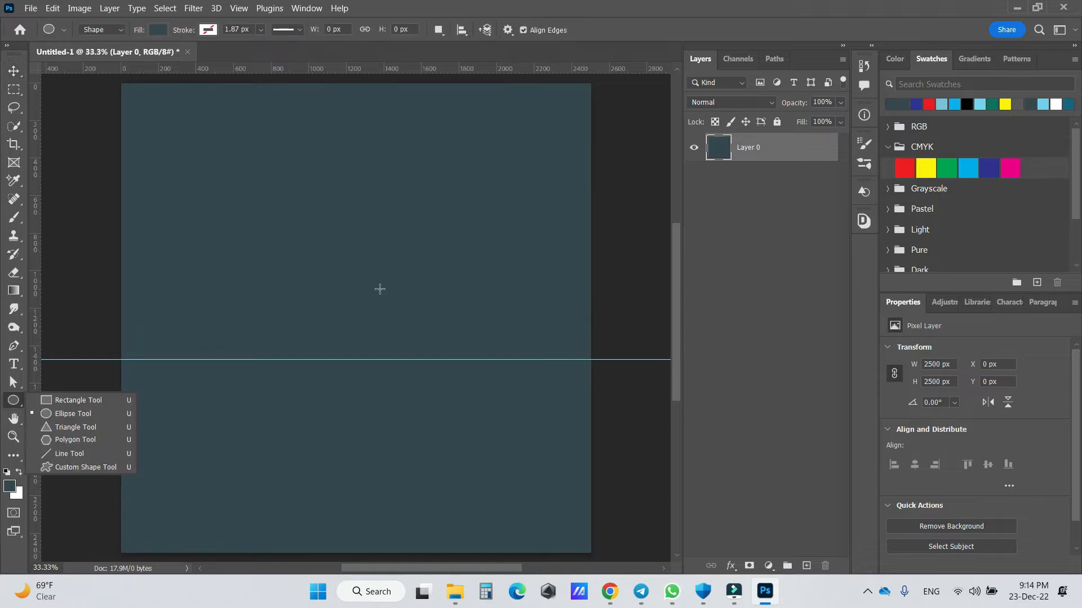
{"action": "left_click", "coordinate": [61, 412]}
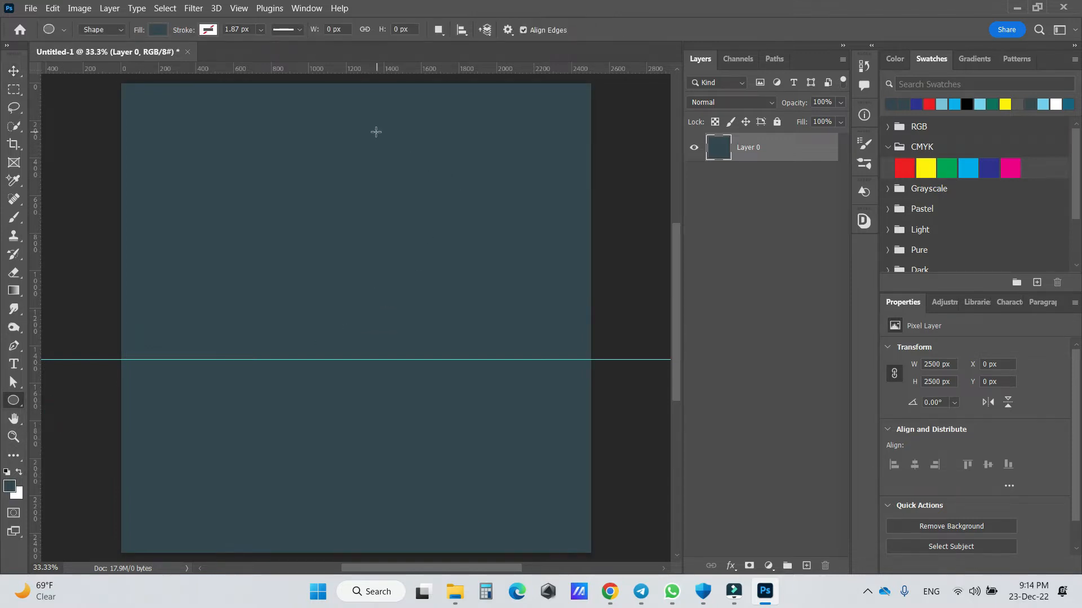
{"action": "left_click_drag", "start_coordinate": [376, 132], "coordinate": [596, 427]}
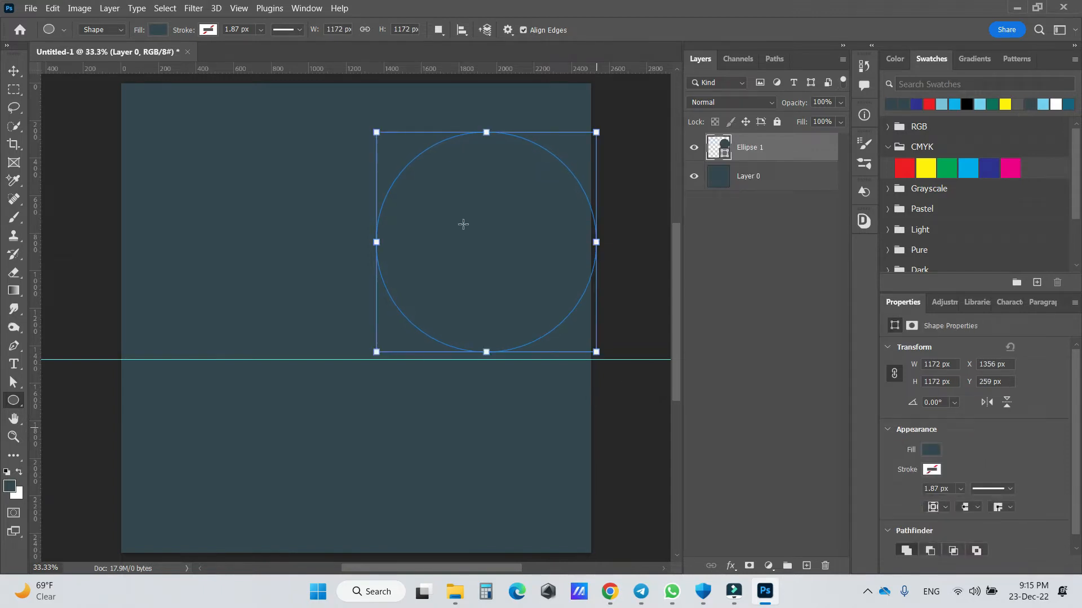
{"action": "left_click", "coordinate": [12, 75]}
{"action": "left_click_drag", "start_coordinate": [432, 219], "coordinate": [385, 194]}
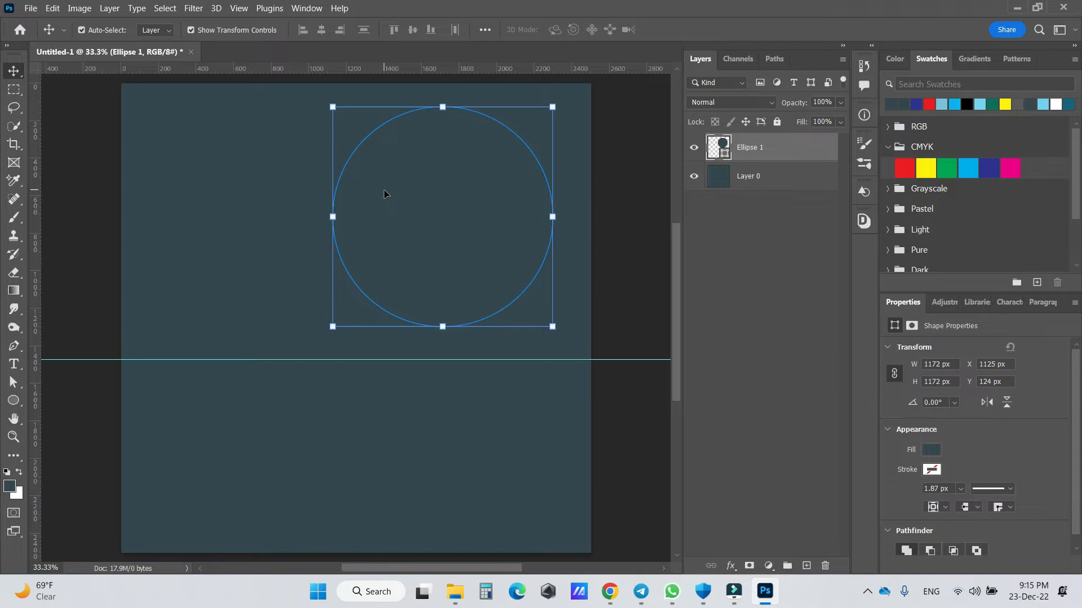
- Set the large circle's position to X 1178 px and Y 46 px, and fill it with white
{"action": "double_click", "coordinate": [993, 365]}
{"action": "type", "text": "1178"}
{"action": "key", "text": "Return"}
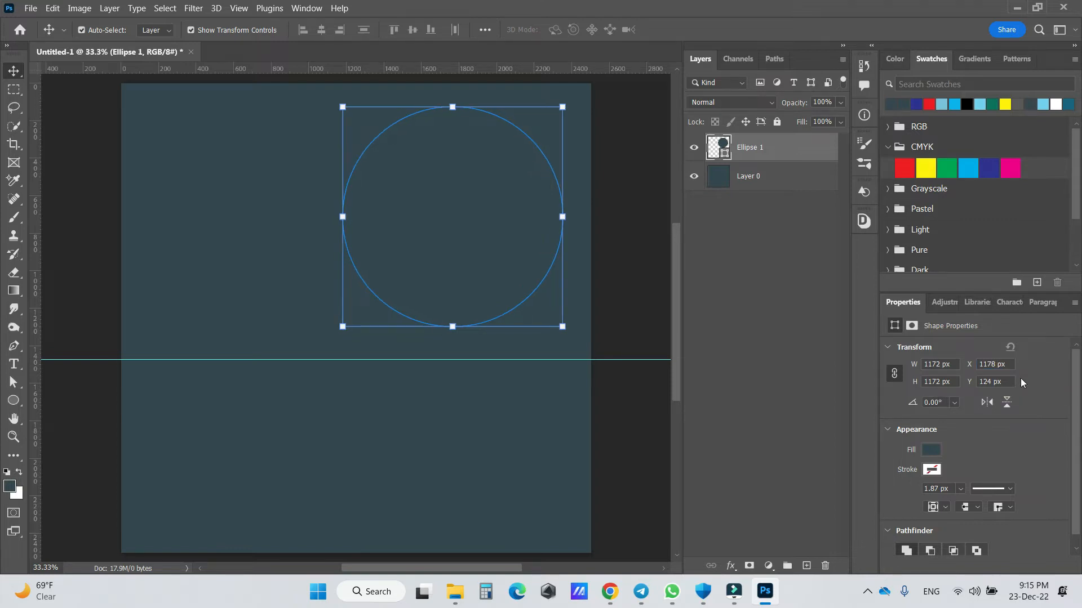
{"action": "double_click", "coordinate": [983, 382]}
{"action": "type", "text": "45"}
{"action": "key", "text": "Return"}
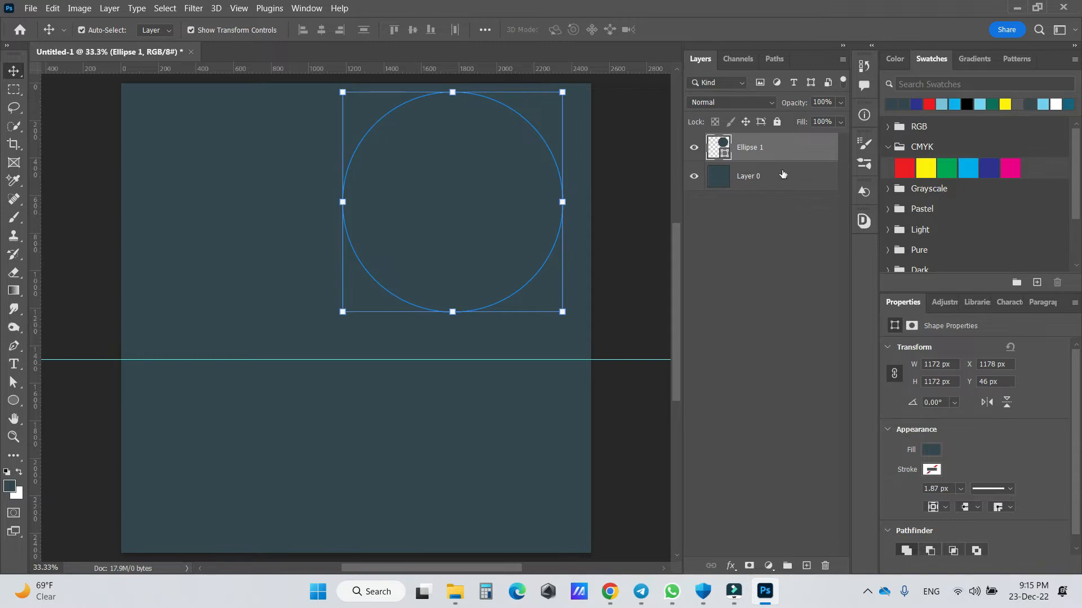
{"action": "key", "text": "ctrl+BackSpace"}
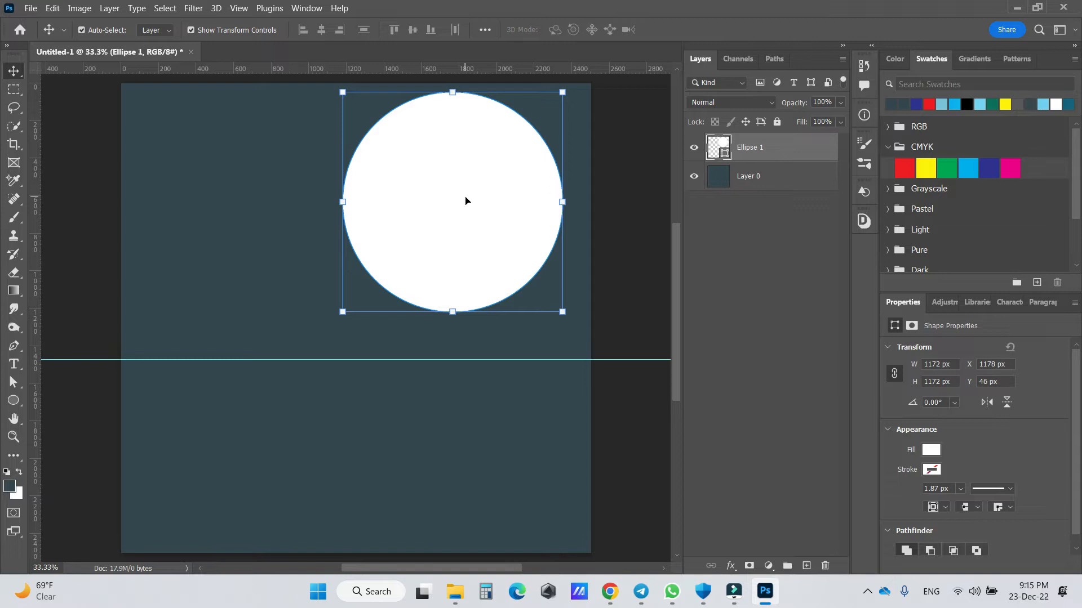
- Duplicate the white circle, scale the copy to about 1122 px centred inside the original, and fill it with CMYK green
{"action": "key", "text": "ctrl+j"}
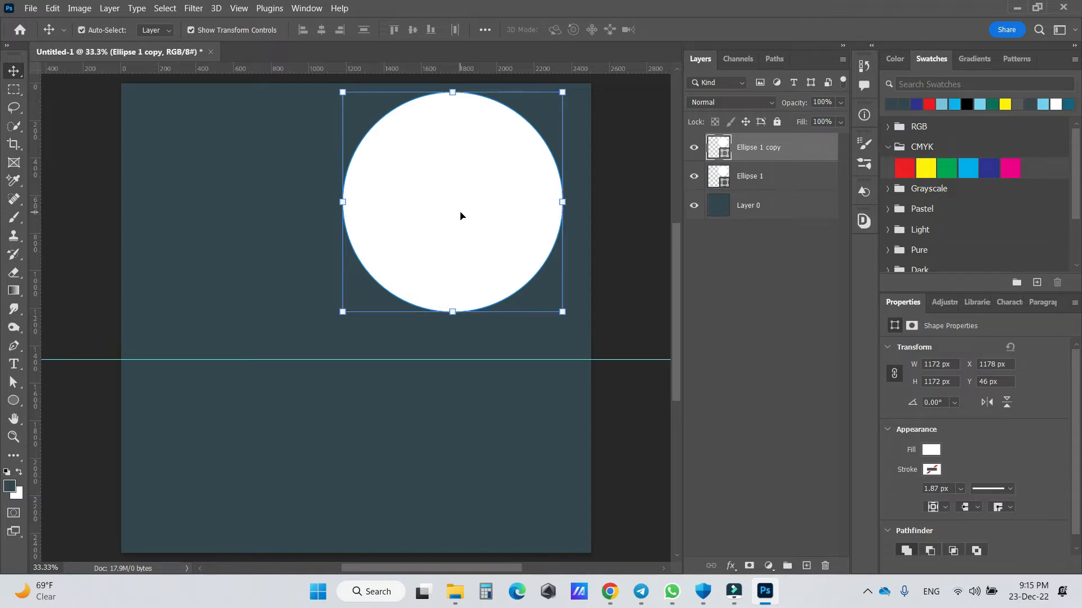
{"action": "left_click_drag", "start_coordinate": [564, 93], "coordinate": [553, 101]}
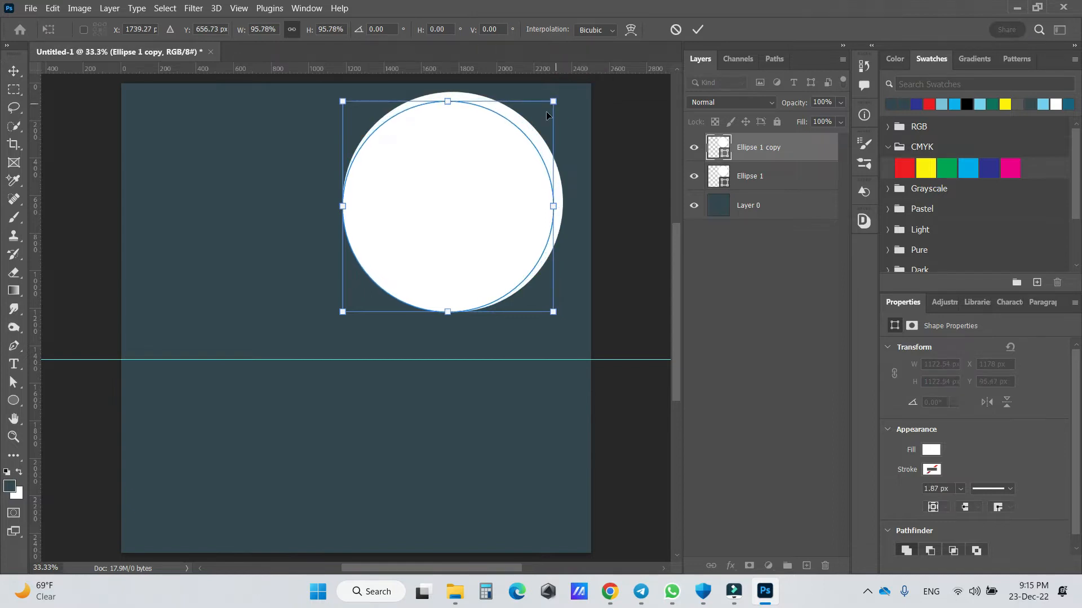
{"action": "left_click", "coordinate": [698, 29]}
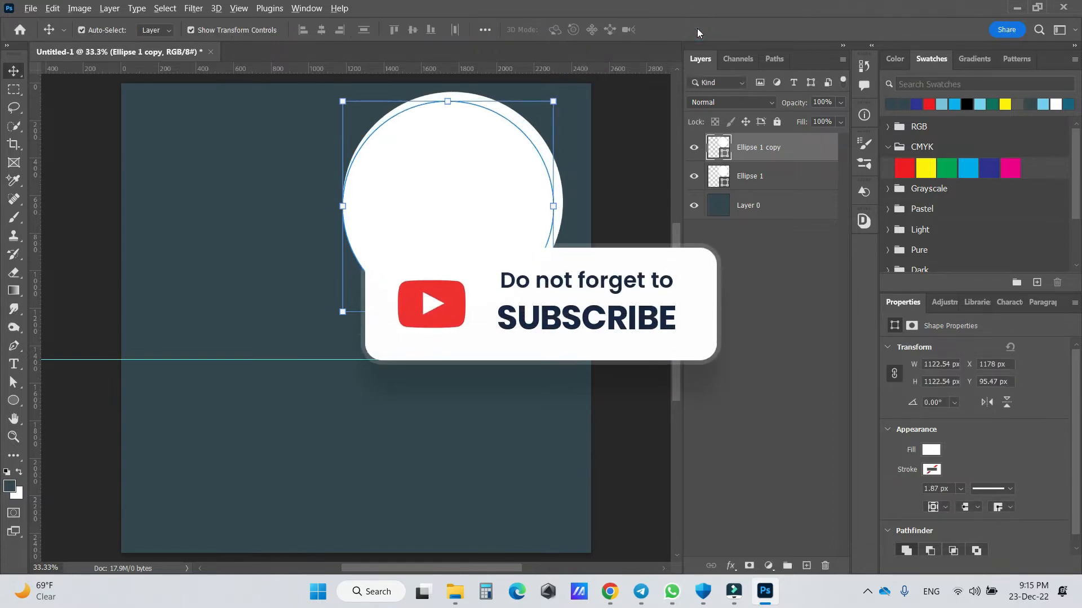
{"action": "key", "text": "alt+BackSpace"}
{"action": "left_click_drag", "start_coordinate": [394, 235], "coordinate": [401, 226]}
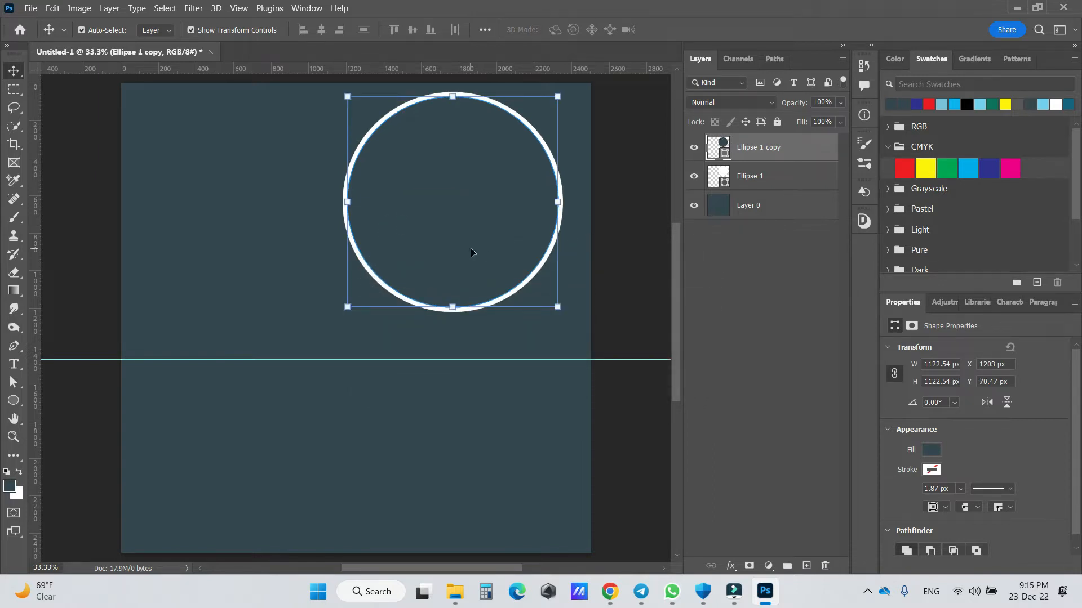
{"action": "left_click", "coordinate": [948, 168]}
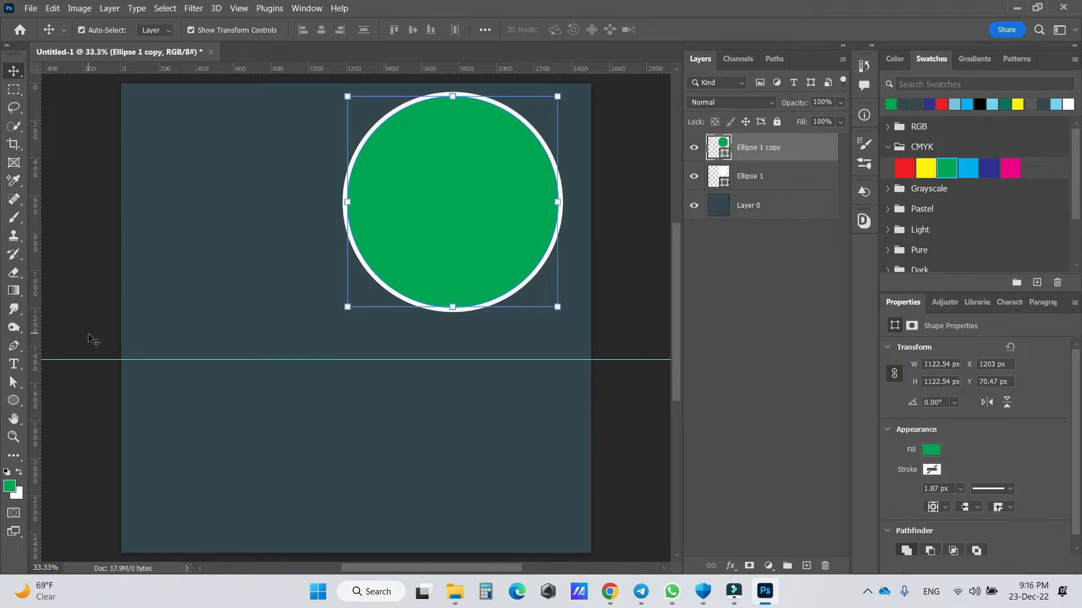
- Draw a second circle about 896 px wide just above the background layer, overlapping the large circle's left edge
{"action": "left_click", "coordinate": [12, 403]}
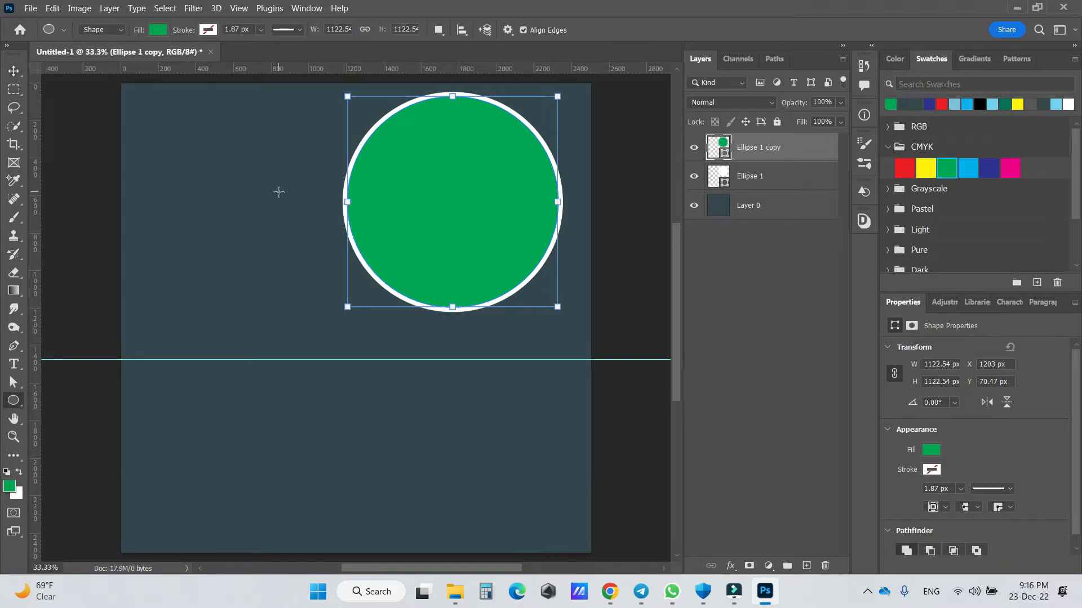
{"action": "key", "text": "v"}
{"action": "left_click", "coordinate": [206, 251]}
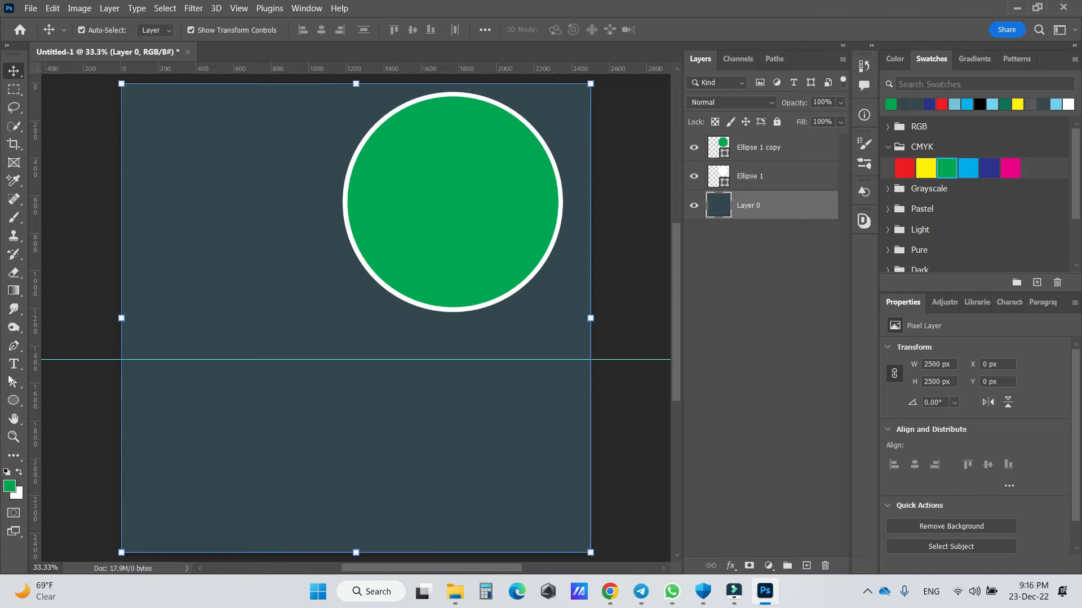
{"action": "left_click", "coordinate": [13, 400]}
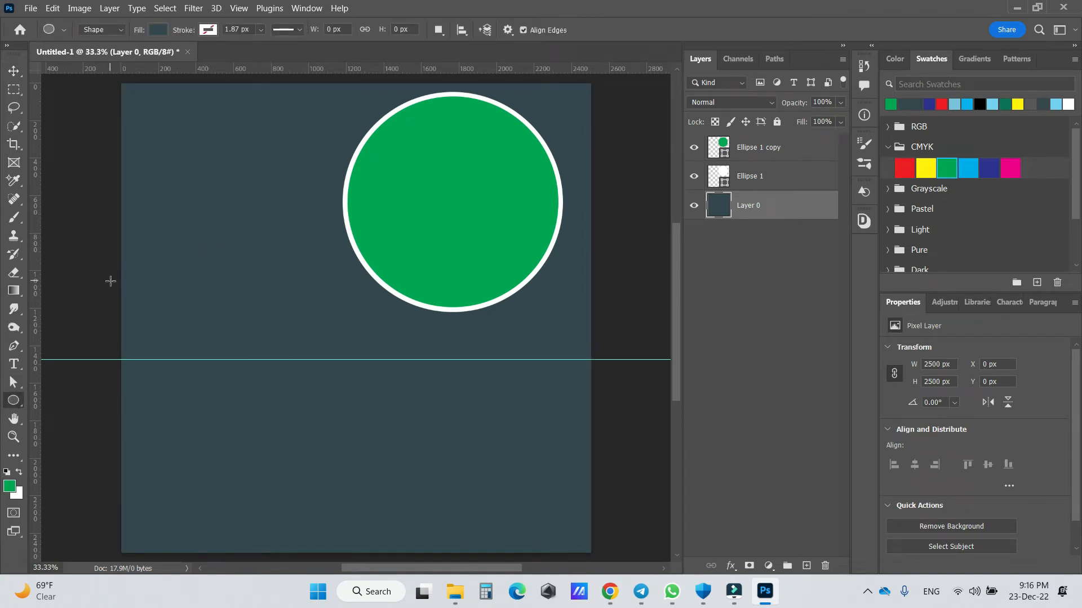
{"action": "left_click_drag", "start_coordinate": [165, 153], "coordinate": [333, 355]}
{"action": "left_click", "coordinate": [8, 74]}
{"action": "left_click_drag", "start_coordinate": [267, 254], "coordinate": [319, 235]}
- Set the second circle's position to X 513 px and Y 46 px
{"action": "left_click", "coordinate": [983, 365]}
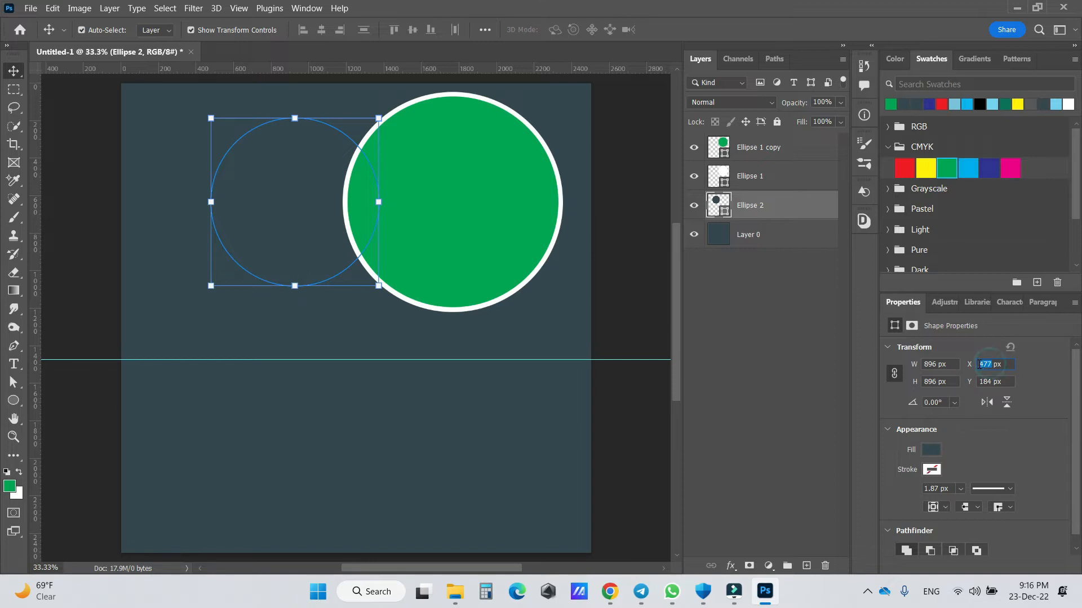
{"action": "type", "text": "513"}
{"action": "key", "text": "Return"}
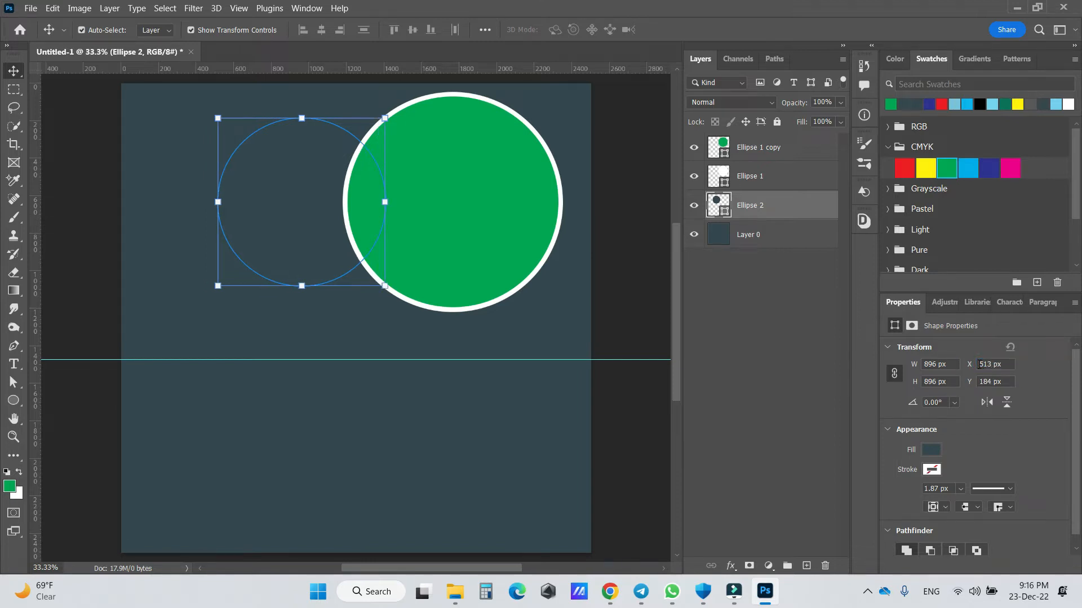
{"action": "left_click", "coordinate": [992, 381]}
{"action": "double_click", "coordinate": [987, 381]}
{"action": "type", "text": "46"}
{"action": "key", "text": "Return"}
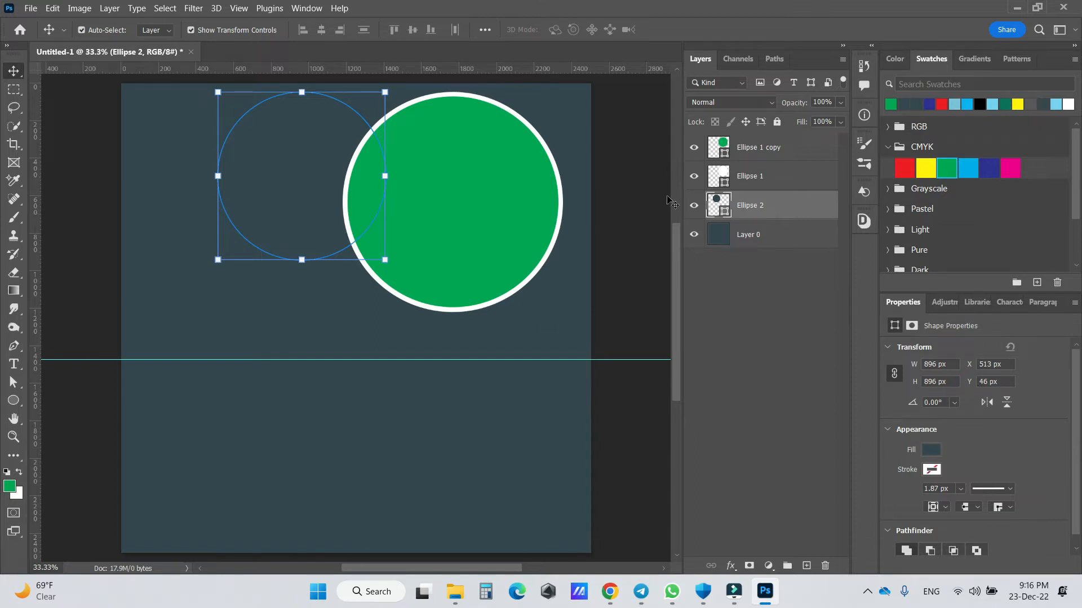
- Fill the second circle with white and bring its layer to the top of the stack
{"action": "key", "text": "ctrl+BackSpace"}
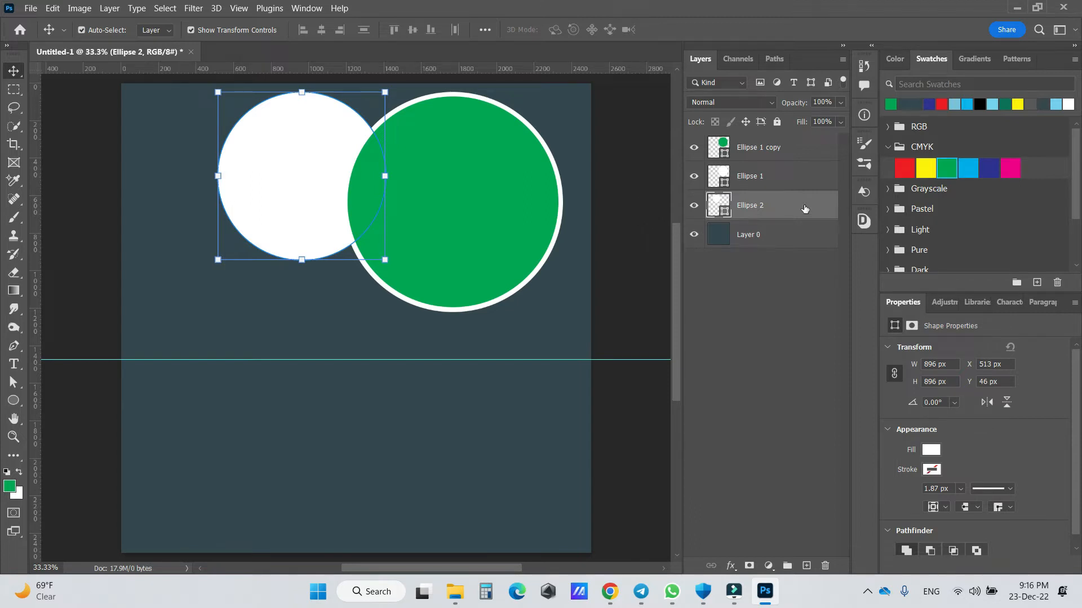
{"action": "left_click_drag", "start_coordinate": [805, 209], "coordinate": [800, 141]}
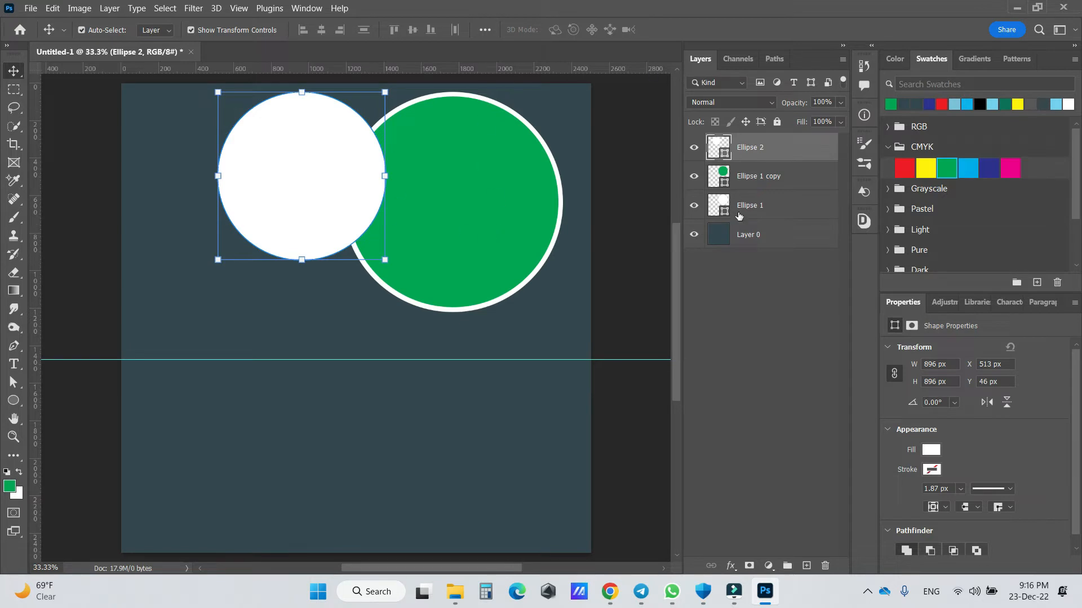
- Duplicate the second circle, fill the copy green, scale it to about 865 px, and centre it to leave a thin white rim
{"action": "key", "text": "ctrl+j"}
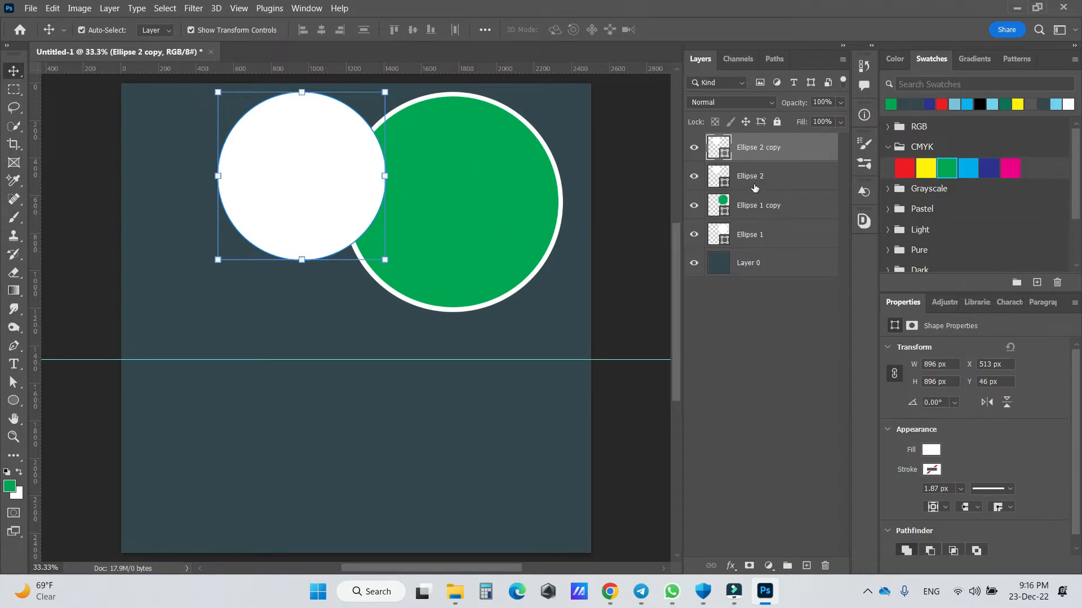
{"action": "key", "text": "alt+BackSpace"}
{"action": "left_click_drag", "start_coordinate": [386, 94], "coordinate": [379, 98]}
{"action": "key", "text": "Up"}
{"action": "key", "text": "Up"}
{"action": "key", "text": "Up"}
{"action": "key", "text": "Up"}
{"action": "key", "text": "Up"}
{"action": "key", "text": "Up"}
{"action": "key", "text": "Up"}
{"action": "key", "text": "Up"}
{"action": "key", "text": "Up"}
{"action": "key", "text": "Up"}
{"action": "key", "text": "Up"}
{"action": "key", "text": "Up"}
{"action": "key", "text": "Up"}
{"action": "key", "text": "Up"}
{"action": "key", "text": "Up"}
{"action": "key", "text": "Up"}
{"action": "key", "text": "Up"}
{"action": "key", "text": "Up"}
{"action": "key", "text": "Right"}
{"action": "key", "text": "Right"}
{"action": "key", "text": "Right"}
{"action": "key", "text": "Right"}
{"action": "key", "text": "Right"}
{"action": "key", "text": "Right"}
{"action": "key", "text": "Right"}
{"action": "key", "text": "Right"}
{"action": "key", "text": "Right"}
{"action": "key", "text": "Right"}
{"action": "key", "text": "Right"}
{"action": "key", "text": "Right"}
{"action": "key", "text": "Right"}
{"action": "key", "text": "Right"}
{"action": "key", "text": "Right"}
{"action": "key", "text": "Down"}
{"action": "key", "text": "Down"}
{"action": "key", "text": "Down"}
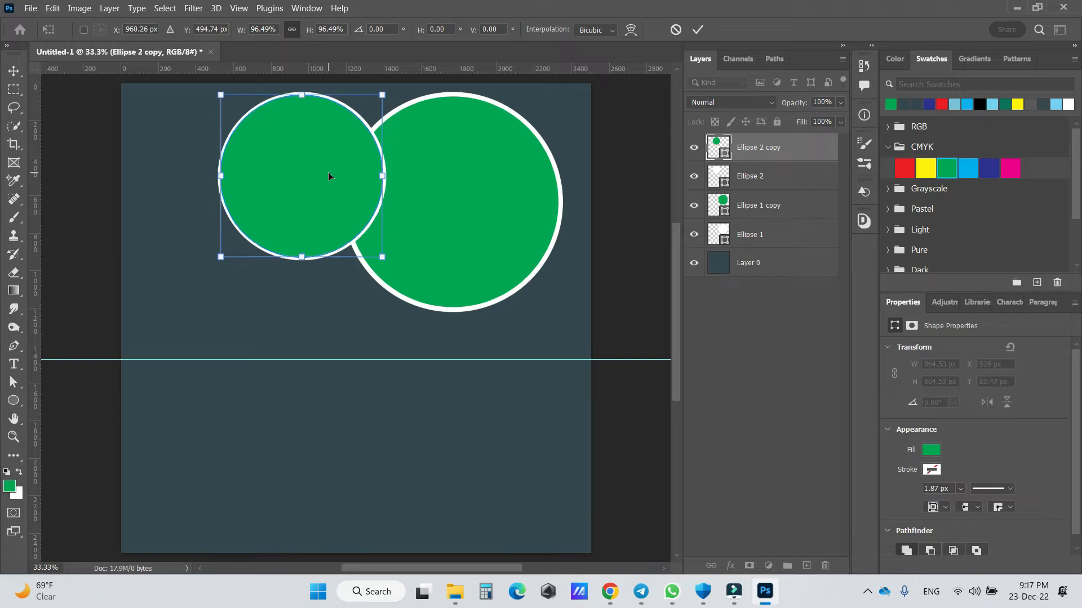
{"action": "left_click", "coordinate": [697, 29]}
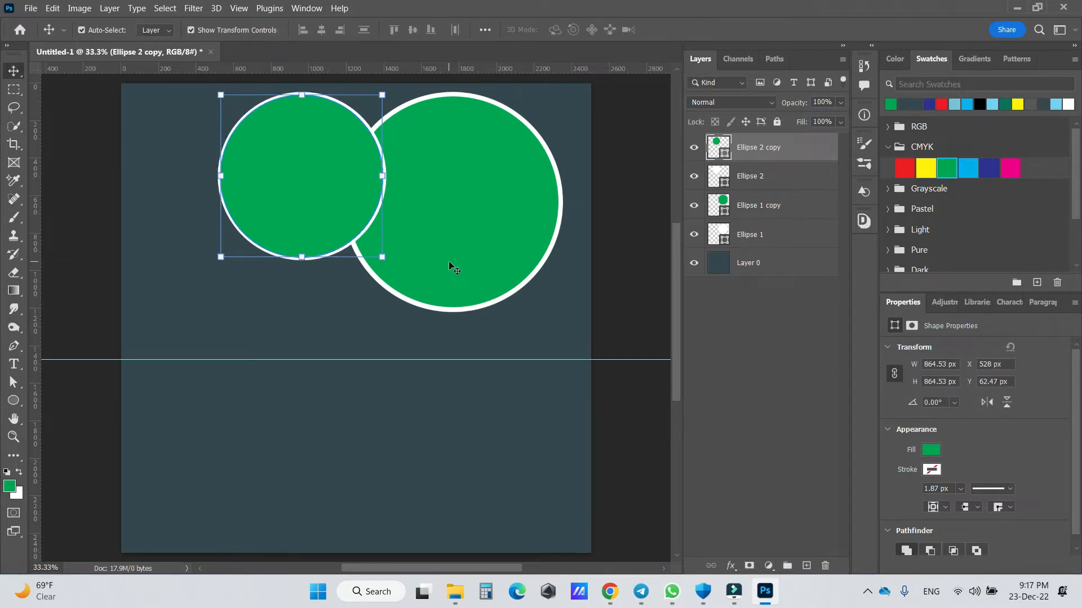
- Draw a white-filled third circle about 818 px wide below the smaller green circle, with its lower edge at the guide
{"action": "left_click", "coordinate": [250, 315]}
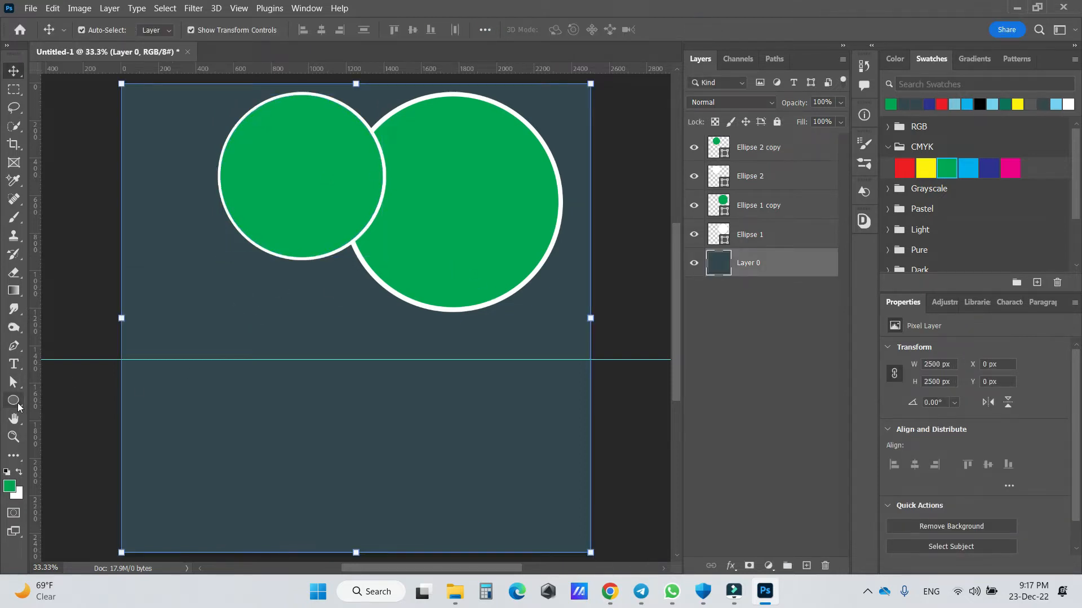
{"action": "left_click", "coordinate": [13, 400]}
{"action": "left_click", "coordinate": [52, 414]}
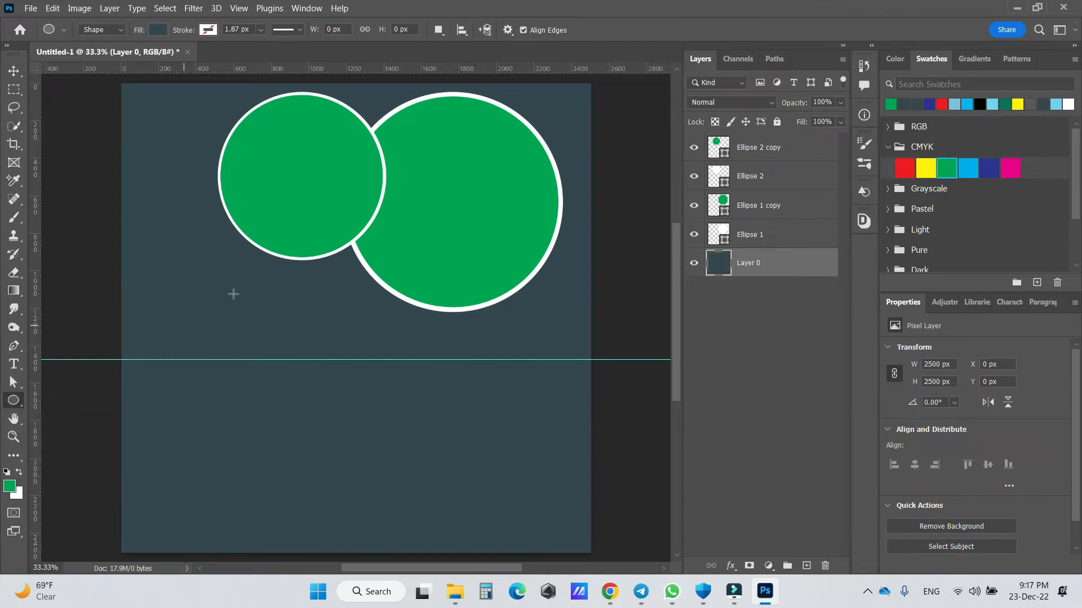
{"action": "left_click_drag", "start_coordinate": [229, 246], "coordinate": [383, 400]}
{"action": "key", "text": "v"}
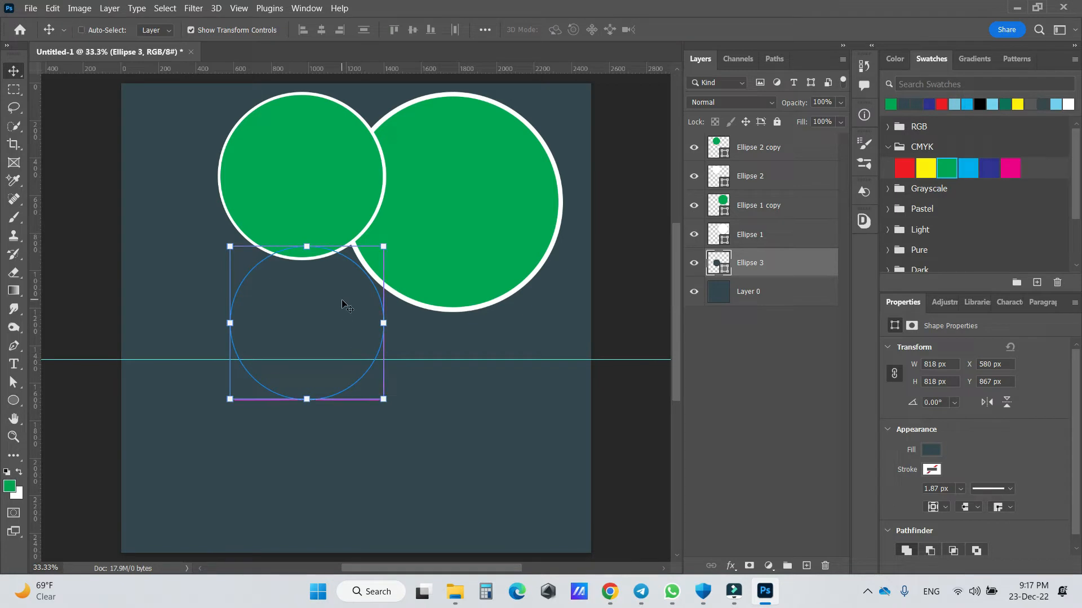
{"action": "key", "text": "ctrl+BackSpace"}
{"action": "left_click_drag", "start_coordinate": [342, 303], "coordinate": [358, 260]}
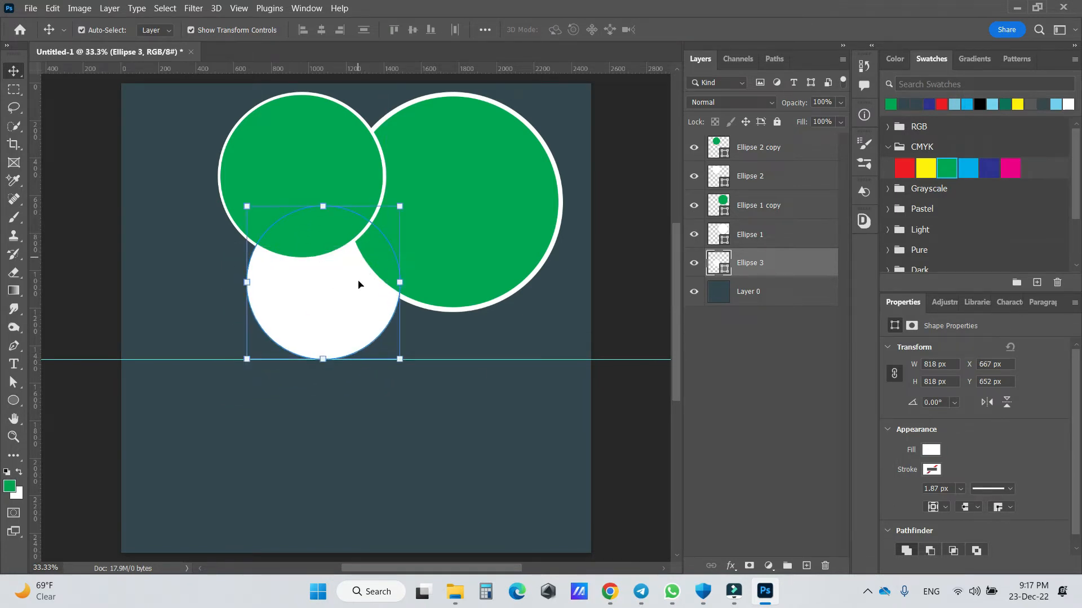
- Set the third circle's position to X 655 px and Y 633 px
{"action": "double_click", "coordinate": [992, 364]}
{"action": "type", "text": "655"}
{"action": "left_click", "coordinate": [980, 381]}
{"action": "double_click", "coordinate": [985, 381]}
{"action": "type", "text": "63"}
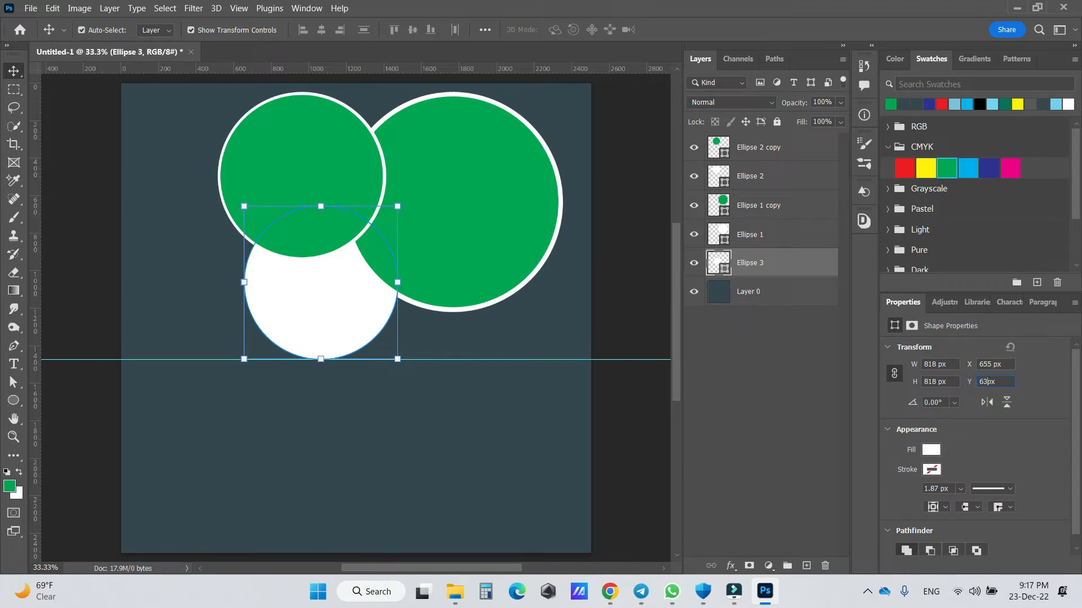
{"action": "type", "text": "3"}
{"action": "key", "text": "Return"}
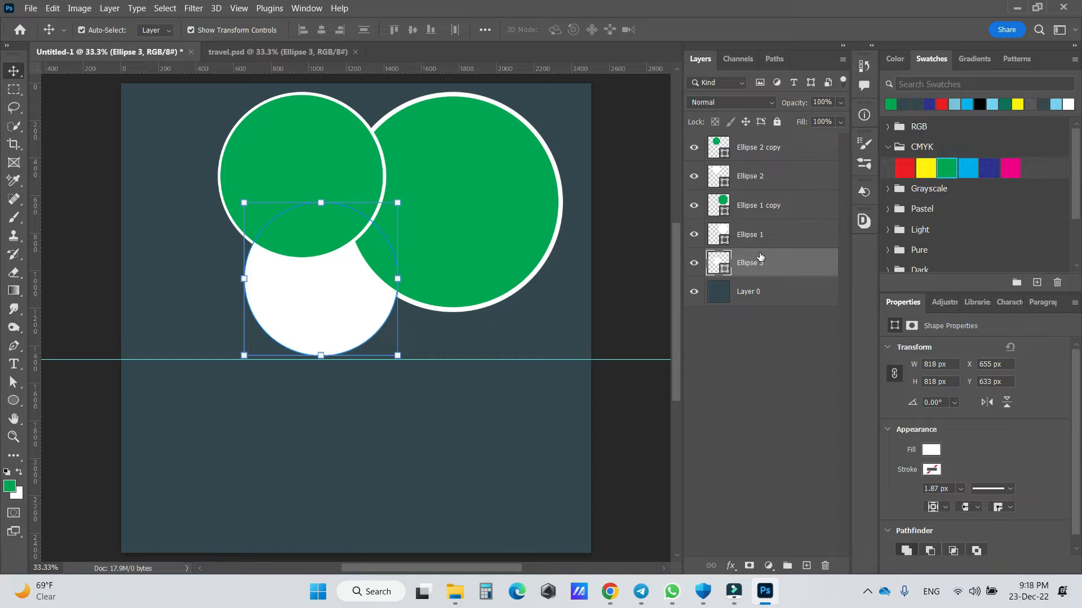
- Move the third circle's layer to the top of the stack, in front of both green circles
{"action": "left_click", "coordinate": [776, 215]}
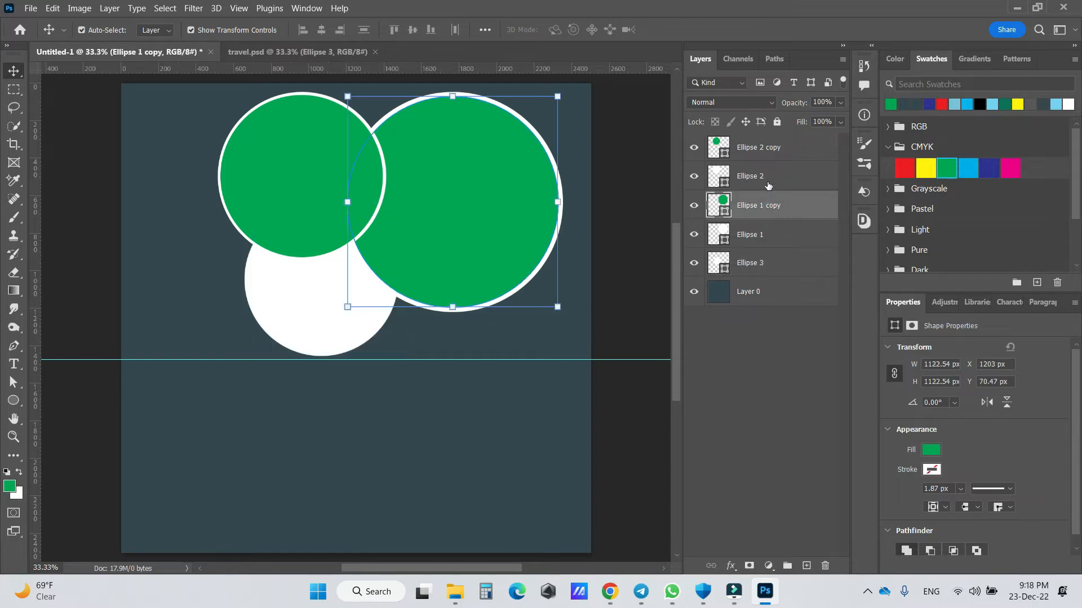
{"action": "left_click", "coordinate": [768, 183]}
{"action": "left_click", "coordinate": [780, 146]}
{"action": "left_click", "coordinate": [772, 206]}
{"action": "left_click", "coordinate": [767, 233]}
{"action": "left_click_drag", "start_coordinate": [765, 263], "coordinate": [783, 145]}
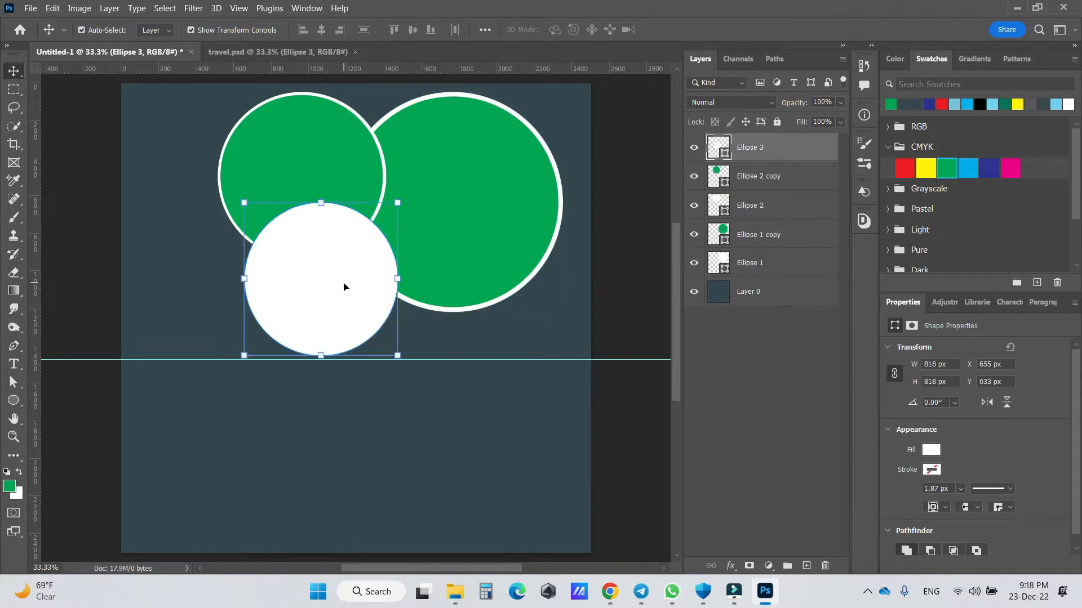
- Duplicate the third circle, fill the copy green, scale it to about 793 px, and centre it to leave a thin white rim
{"action": "key", "text": "ctrl"}
{"action": "key", "text": "ctrl+j"}
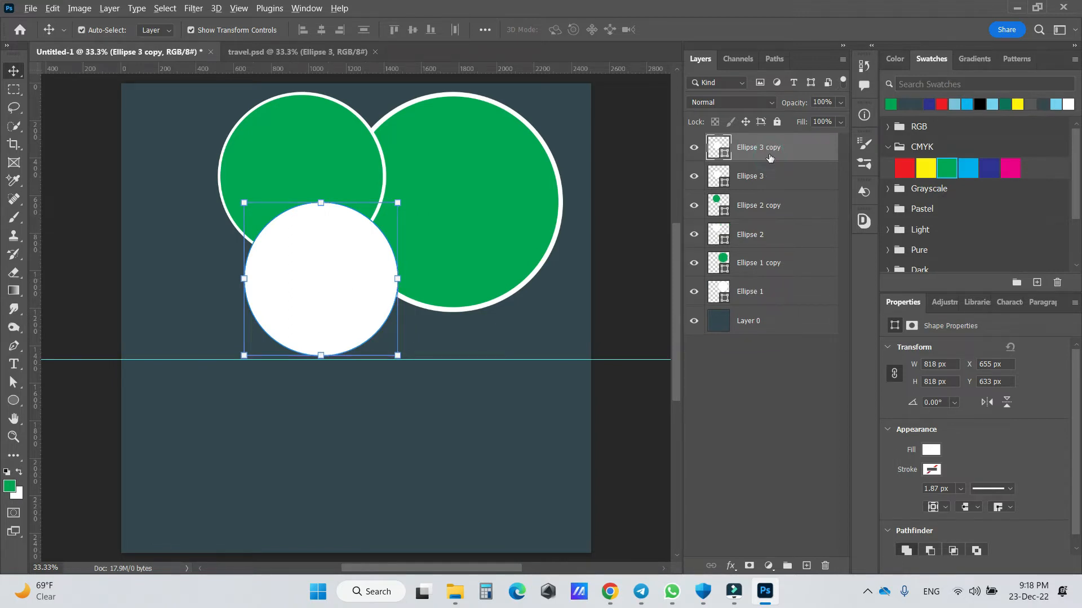
{"action": "key", "text": "alt+BackSpace"}
{"action": "left_click", "coordinate": [397, 203]}
{"action": "left_click_drag", "start_coordinate": [397, 202], "coordinate": [392, 207]}
{"action": "left_click_drag", "start_coordinate": [338, 279], "coordinate": [338, 278]}
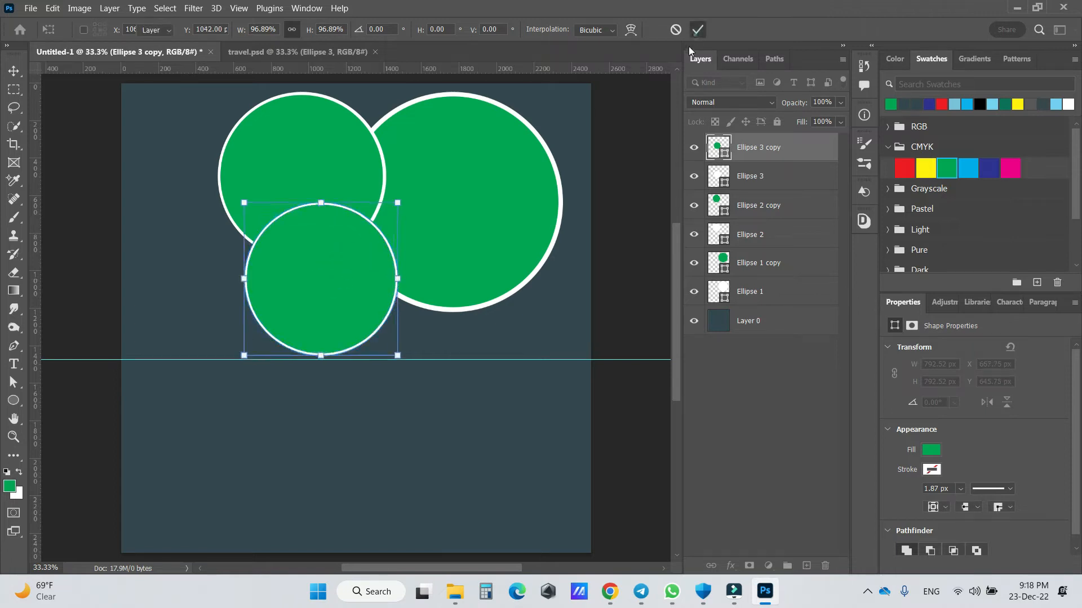
{"action": "left_click", "coordinate": [697, 31]}
- Draw a white-filled circle about 114 px wide in the canvas's upper-left corner, layered just above the largest green circle
{"action": "left_click", "coordinate": [475, 254]}
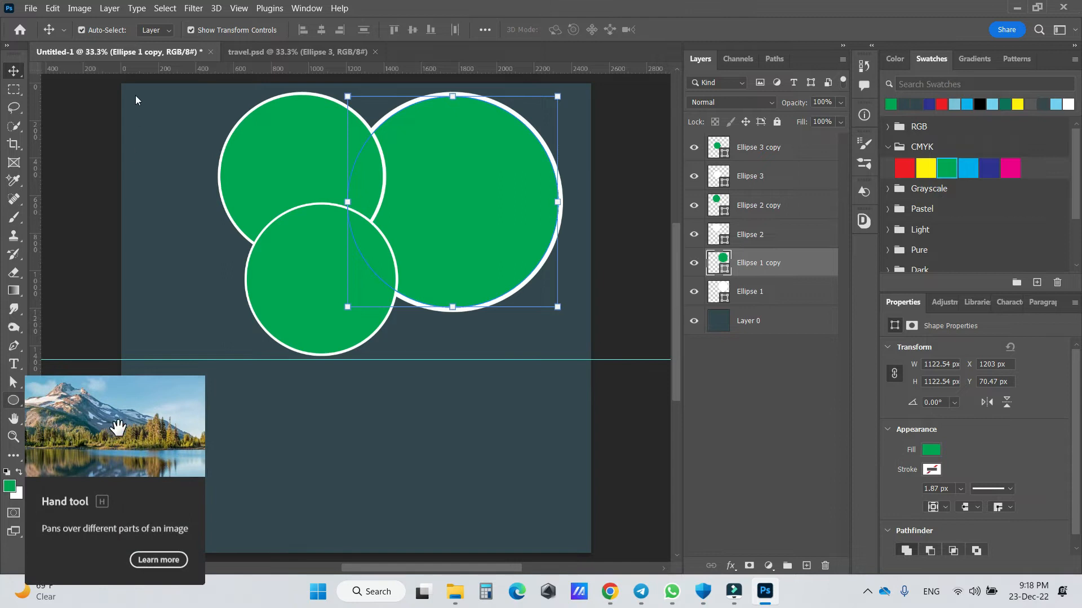
{"action": "right_click", "coordinate": [14, 400]}
{"action": "key", "text": "u"}
{"action": "left_click", "coordinate": [131, 97]}
{"action": "left_click_drag", "start_coordinate": [131, 96], "coordinate": [151, 122]}
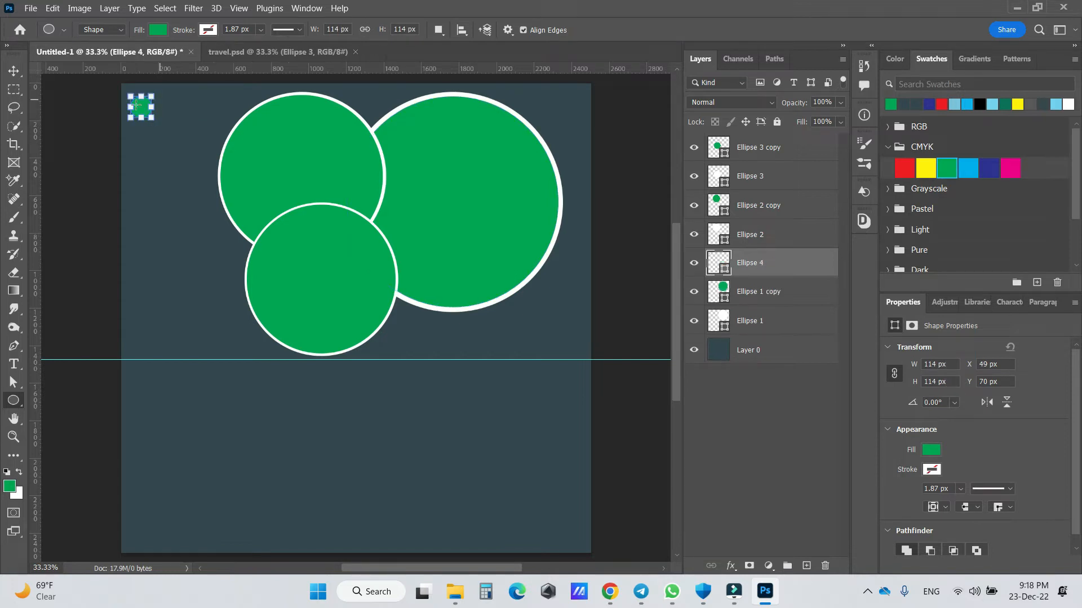
{"action": "left_click", "coordinate": [13, 70]}
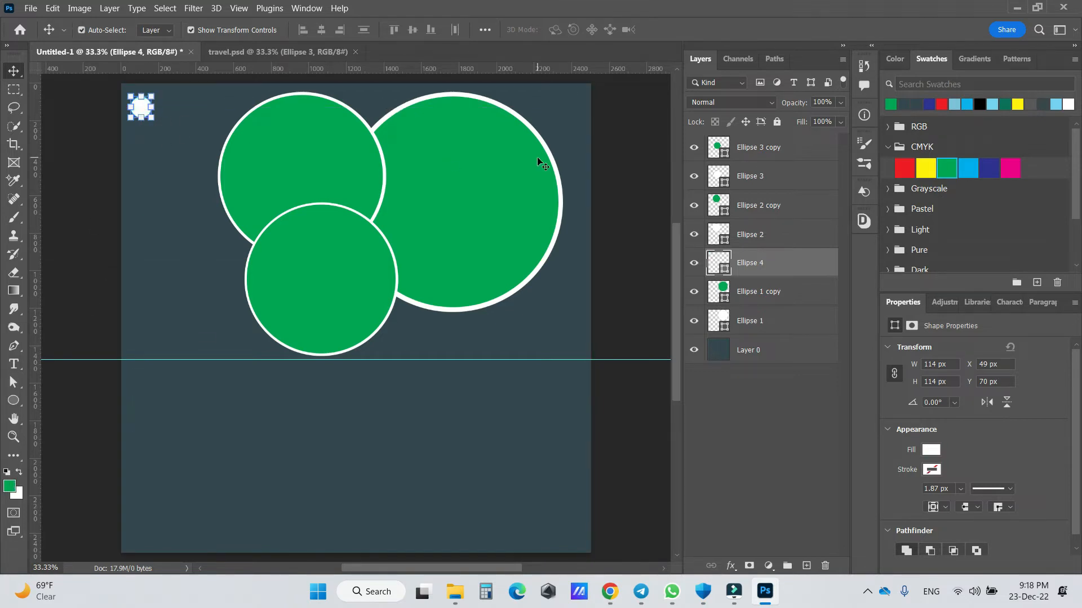
- Duplicate the small corner circle, scale the copy to about 93 px, fill it green, and centre it inside the white one
{"action": "key", "text": "ctrl+j"}
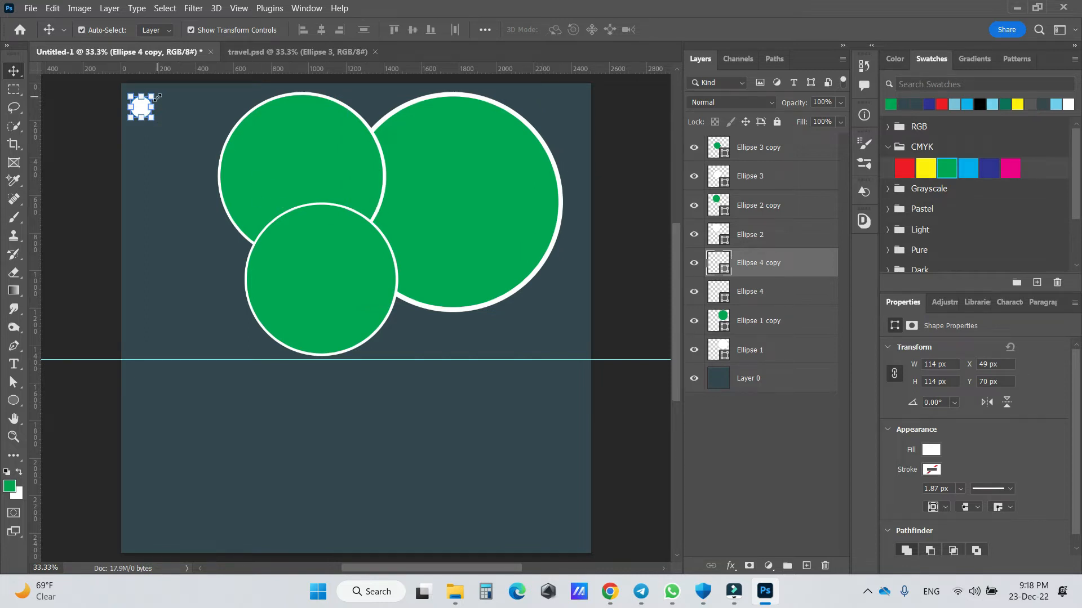
{"action": "left_click_drag", "start_coordinate": [156, 97], "coordinate": [152, 101]}
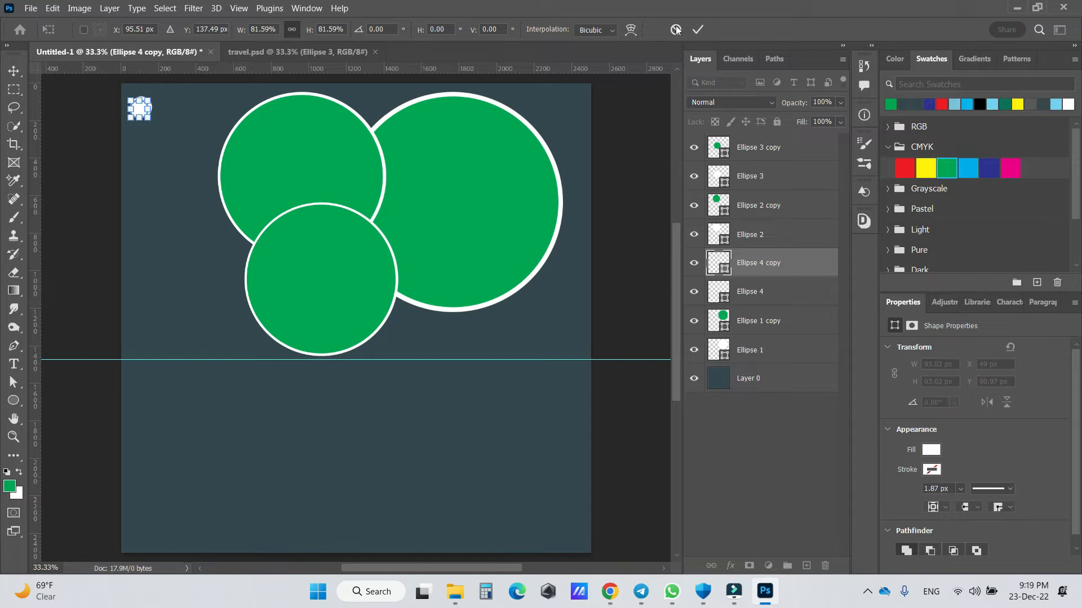
{"action": "left_click", "coordinate": [698, 30]}
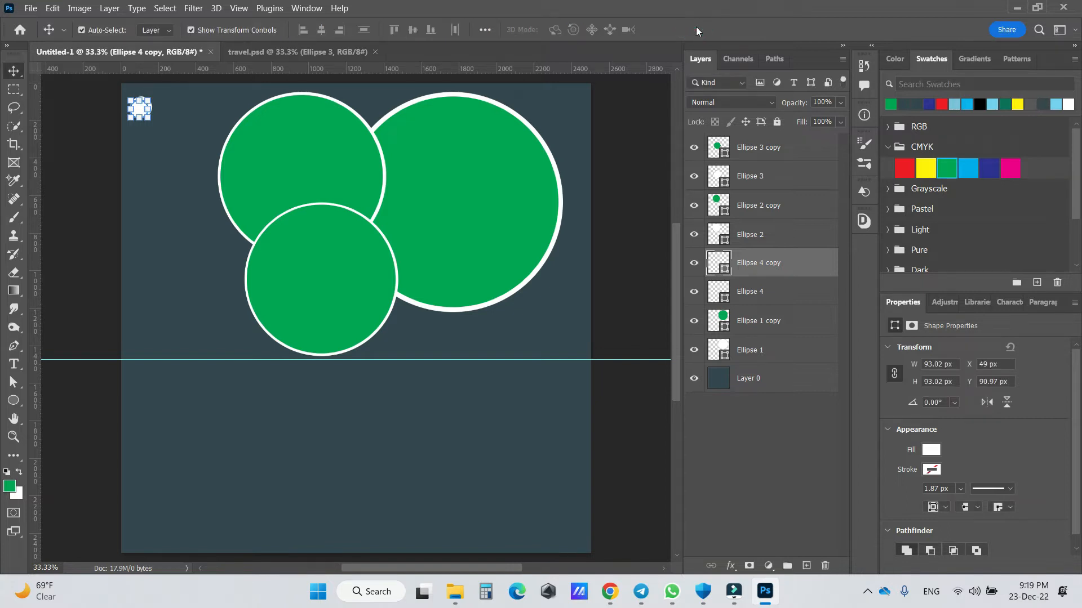
{"action": "key", "text": "alt+BackSpace"}
{"action": "key", "text": "Right"}
{"action": "key", "text": "Right"}
{"action": "key", "text": "Right"}
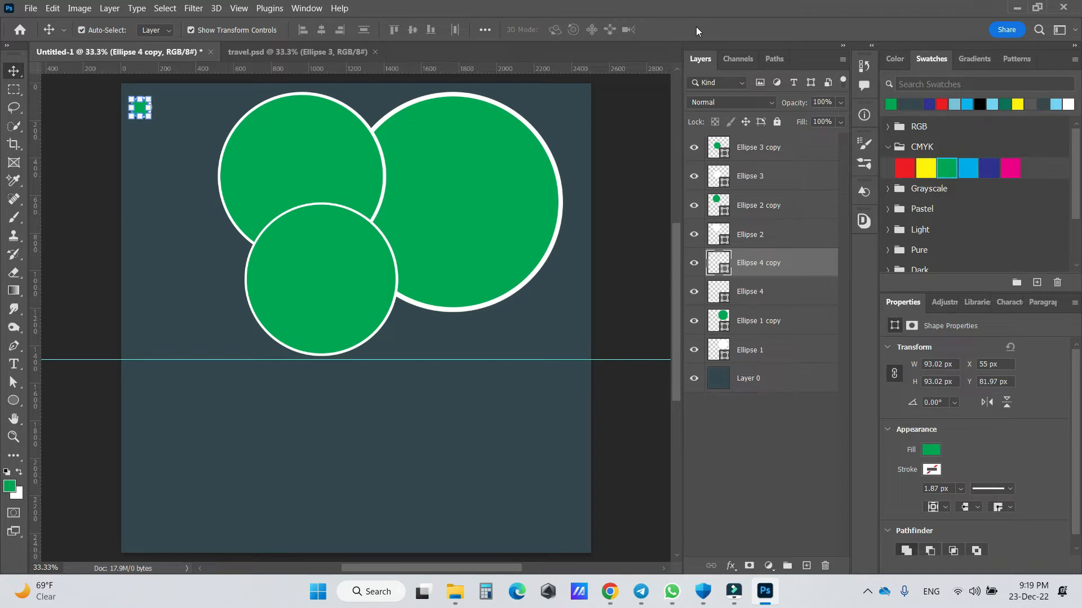
{"action": "left_click", "coordinate": [128, 280]}
{"action": "left_click", "coordinate": [145, 116]}
{"action": "left_click", "coordinate": [182, 186]}
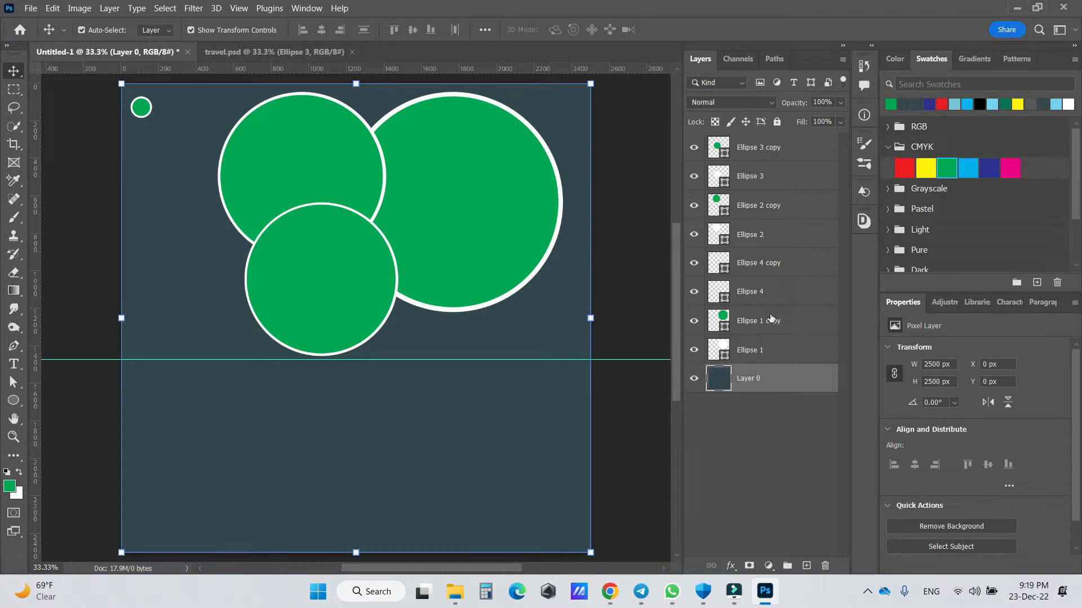
- Check the circle layers one by one to identify the two that form the small corner circle
{"action": "left_click", "coordinate": [763, 352]}
{"action": "left_click", "coordinate": [787, 162]}
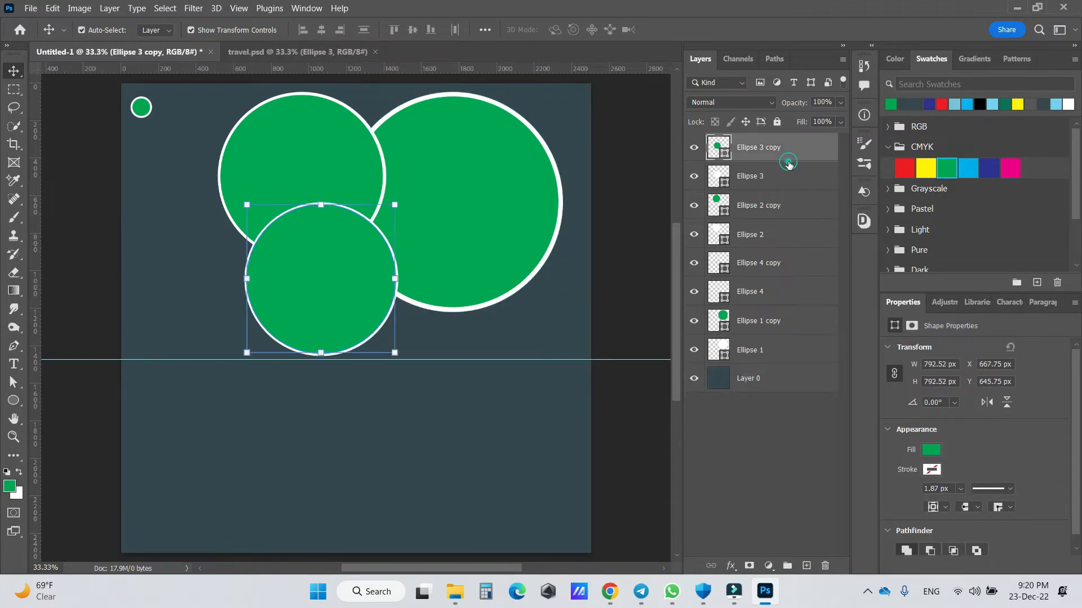
{"action": "left_click", "coordinate": [781, 174]}
{"action": "left_click", "coordinate": [779, 340]}
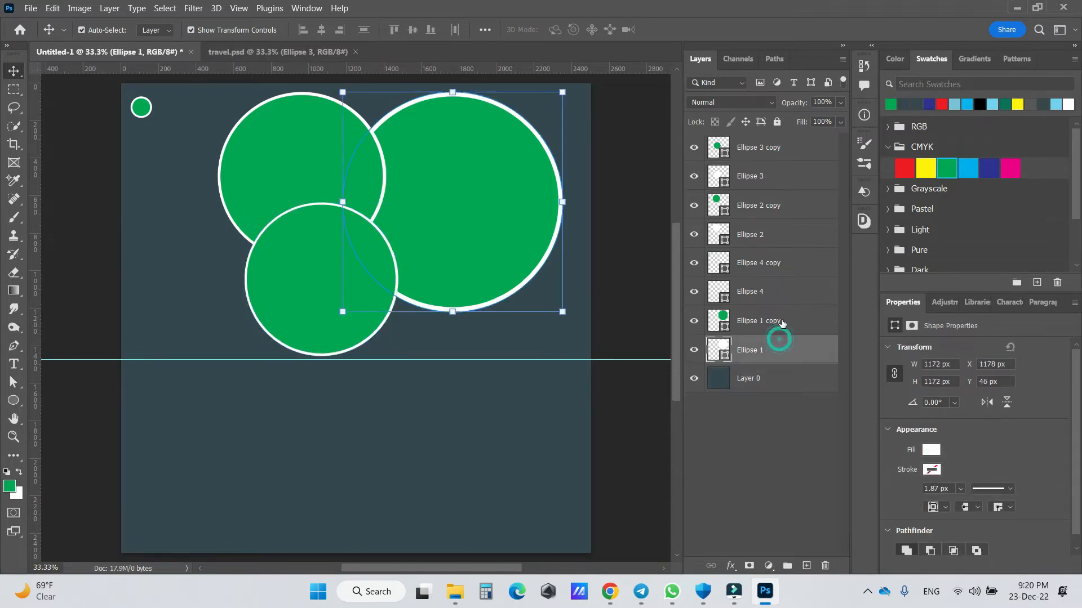
{"action": "left_click", "coordinate": [782, 321]}
{"action": "left_click", "coordinate": [784, 292]}
{"action": "left_click", "coordinate": [784, 262]}
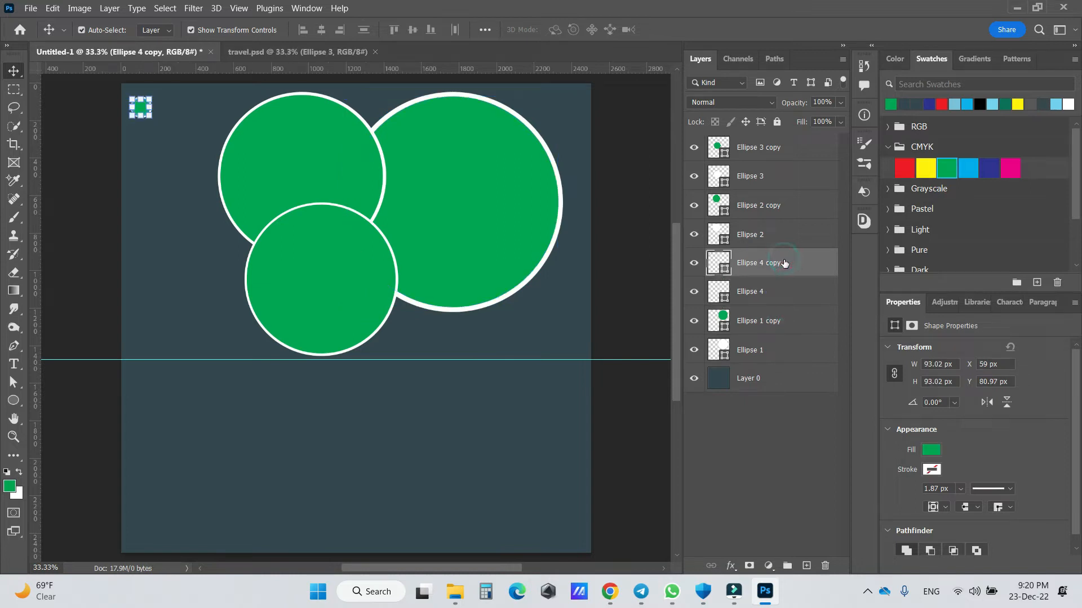
{"action": "left_click", "coordinate": [784, 292]}
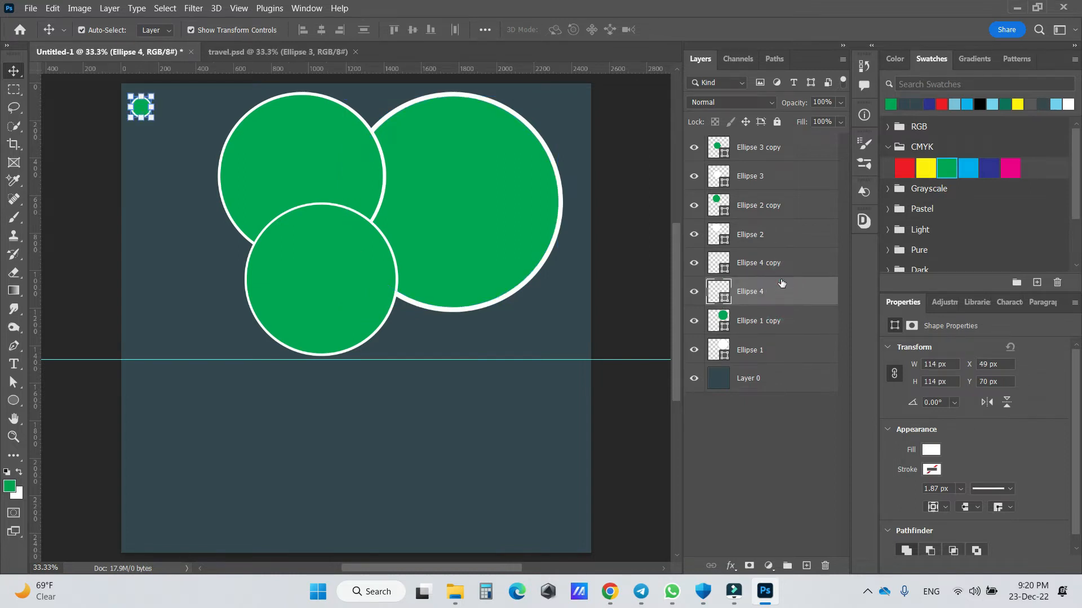
- Rename both layers of the small corner circle as Logo
{"action": "double_click", "coordinate": [782, 263]}
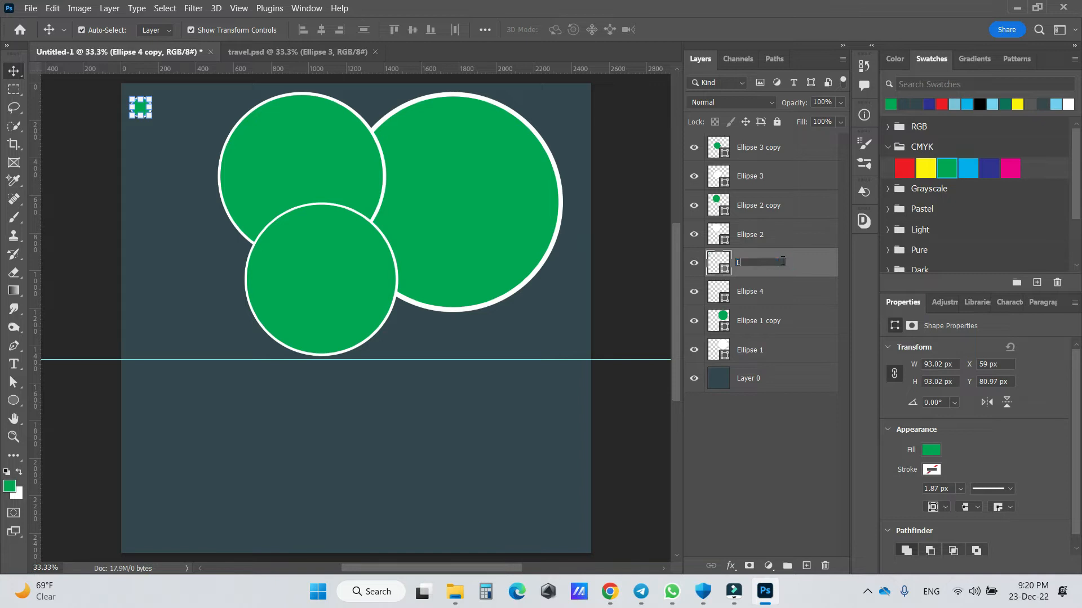
{"action": "type", "text": "Logo"}
{"action": "key", "text": "Return"}
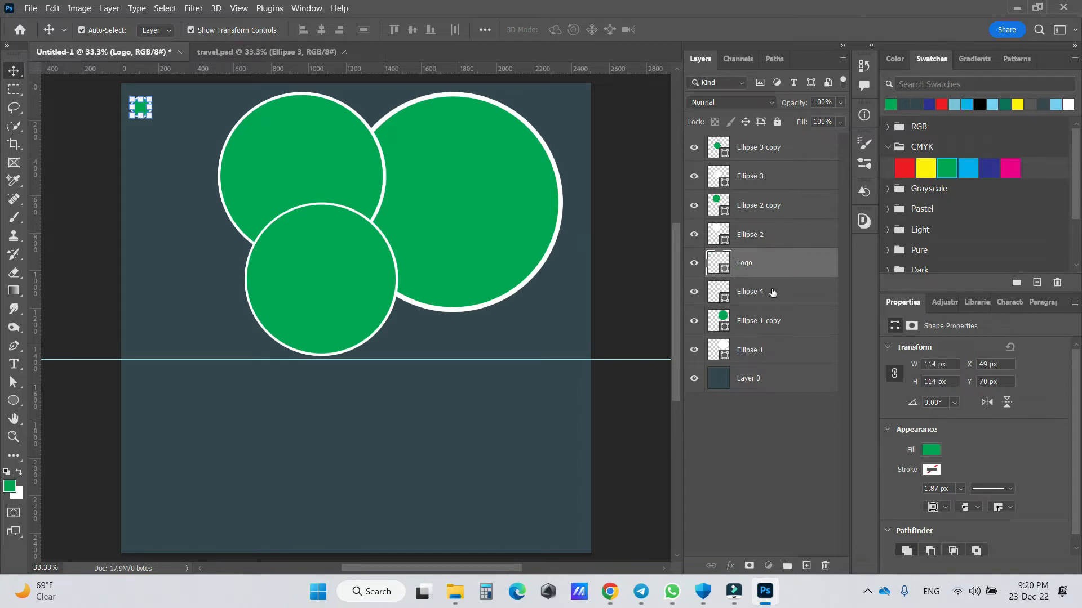
{"action": "double_click", "coordinate": [777, 291]}
{"action": "left_click", "coordinate": [1002, 212]}
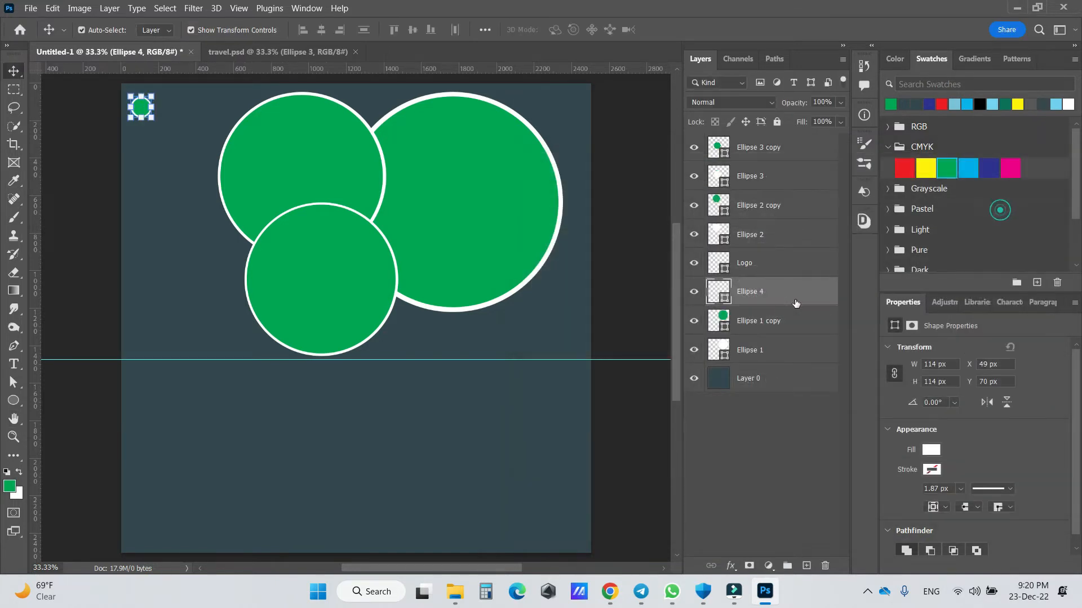
{"action": "double_click", "coordinate": [758, 291]}
{"action": "type", "text": "Logo"}
- Scale the two Logo layers together to about 154 px, keeping their upper-left corner in place
{"action": "left_click", "coordinate": [782, 264]}
{"action": "left_click", "coordinate": [776, 291], "text": "shift"}
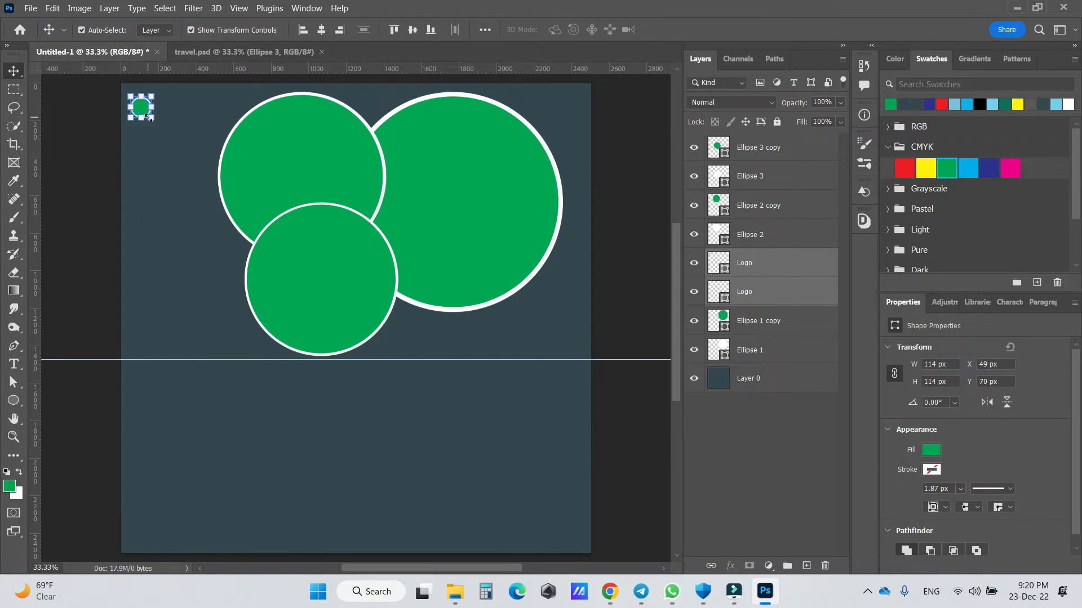
{"action": "left_click_drag", "start_coordinate": [150, 117], "coordinate": [160, 127]}
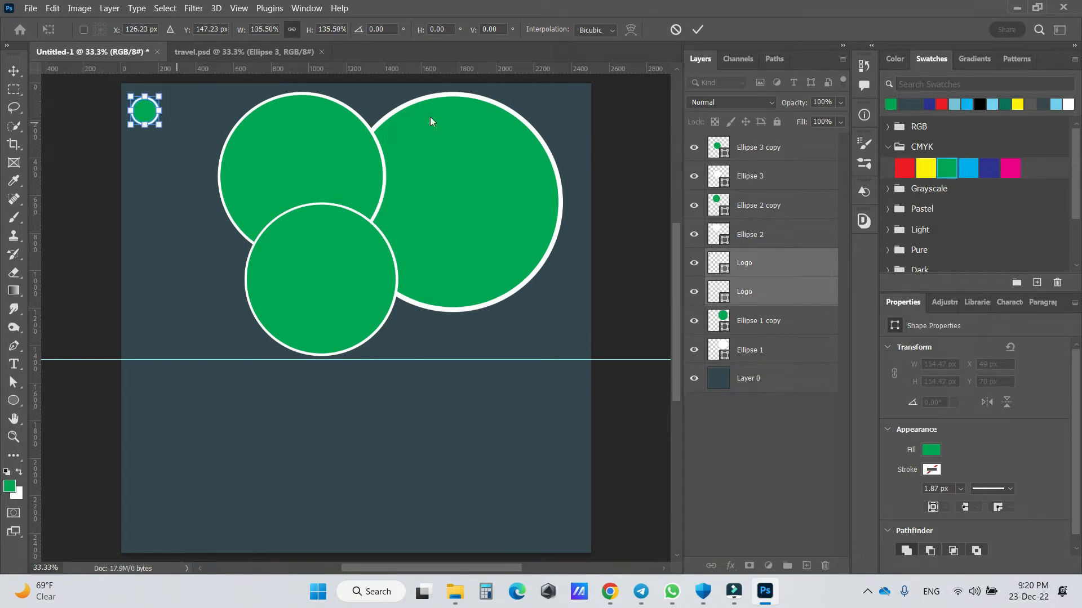
{"action": "left_click", "coordinate": [698, 29]}
{"action": "left_click", "coordinate": [109, 203]}
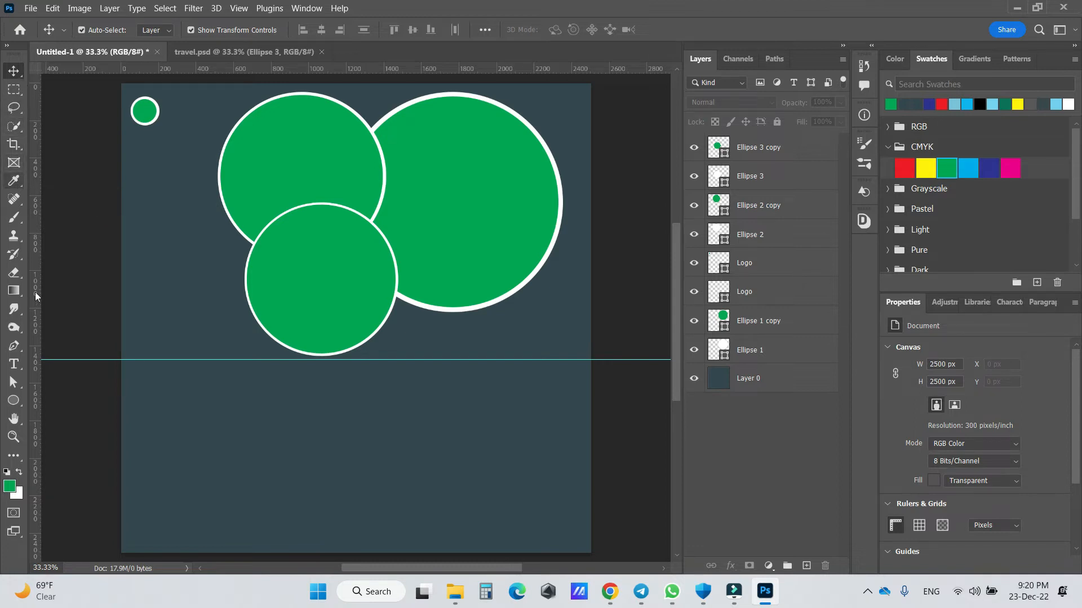
- Draw a slate-filled circle about 345 px wide overlapping the lower edges of the third circle and the largest circle
{"action": "left_click", "coordinate": [14, 364]}
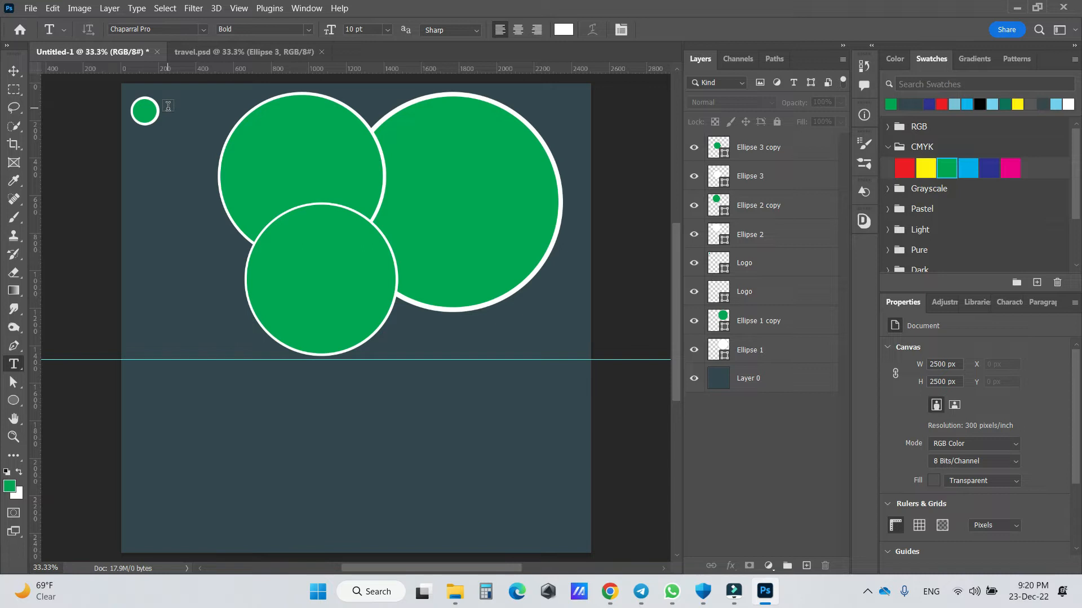
{"action": "left_click", "coordinate": [20, 75]}
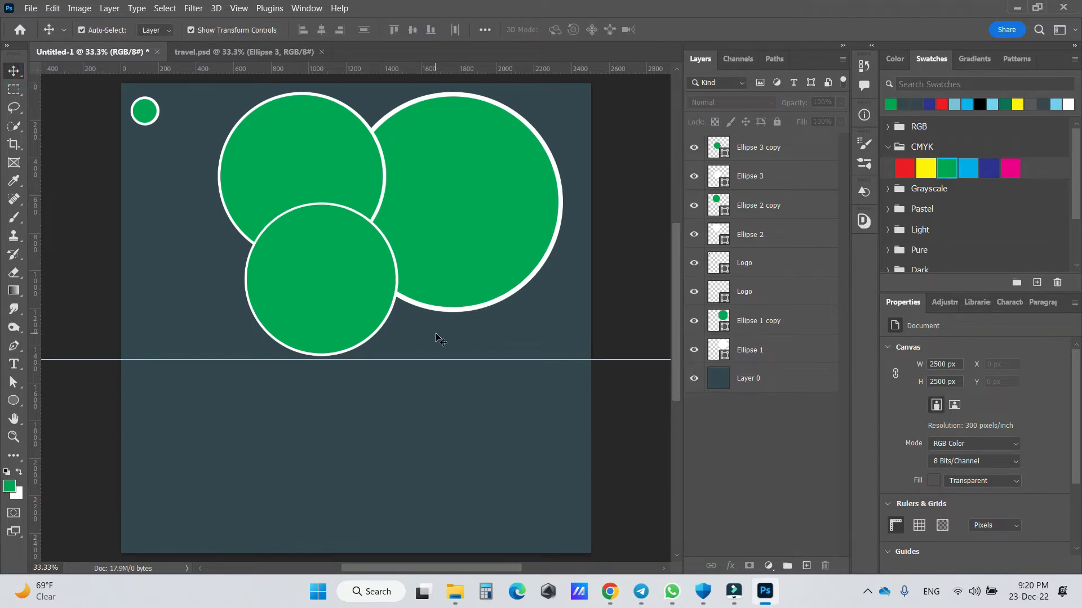
{"action": "left_click", "coordinate": [13, 401]}
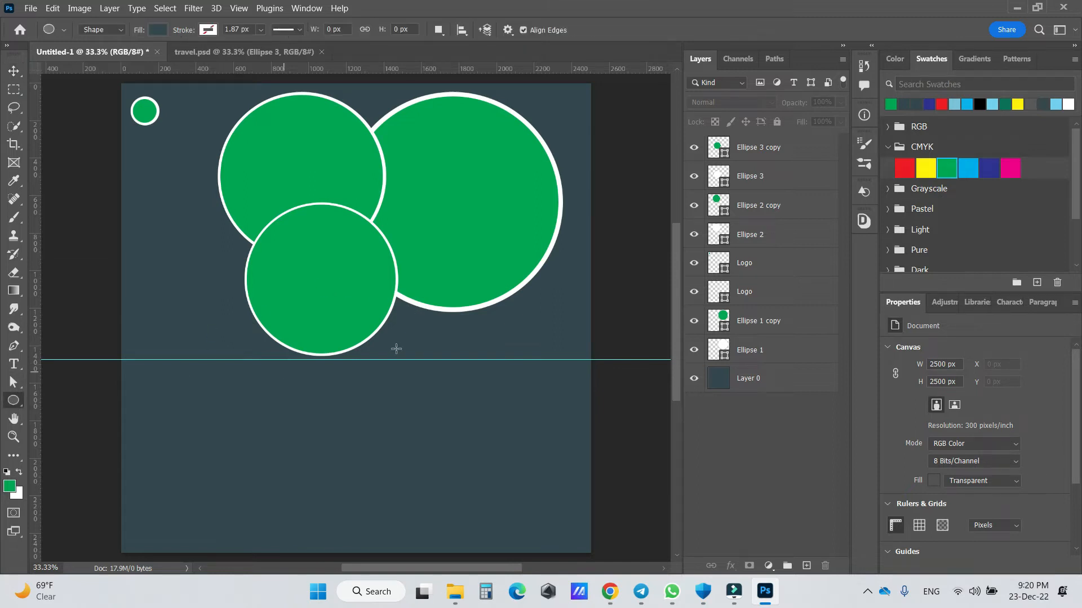
{"action": "left_click_drag", "start_coordinate": [378, 267], "coordinate": [444, 332]}
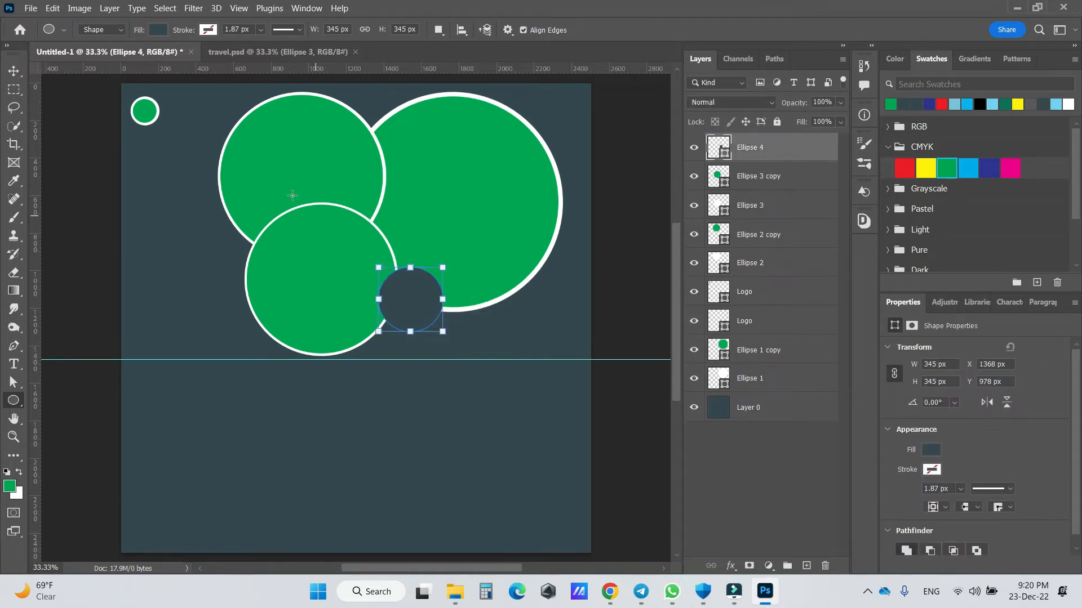
{"action": "left_click", "coordinate": [13, 72]}
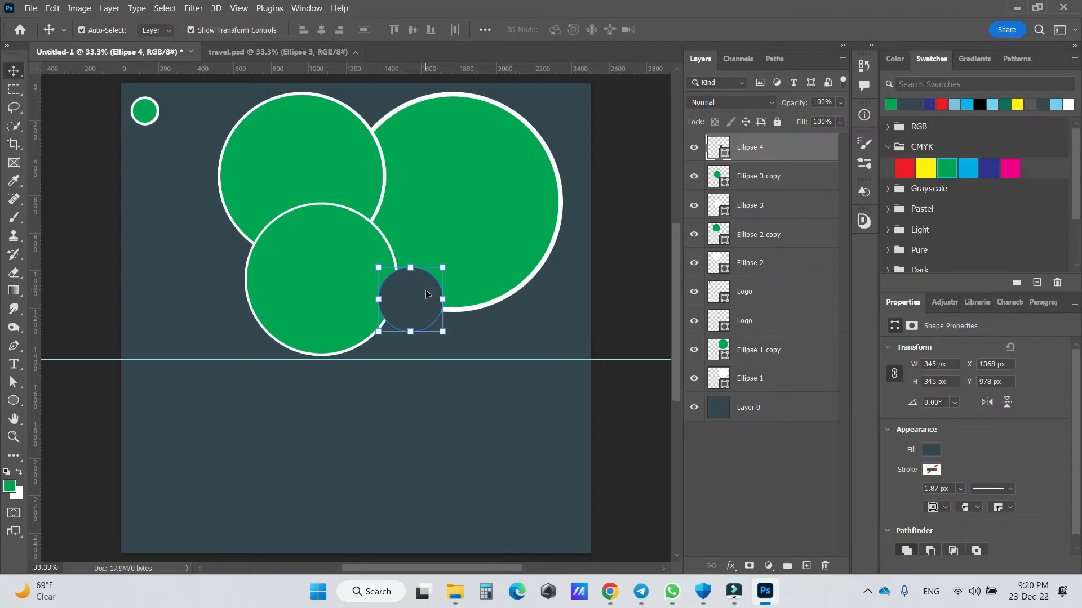
- Duplicate the slate circle, fill the copy white, scale it to about 314 px, and centre it over the original
{"action": "key", "text": "ctrl+j"}
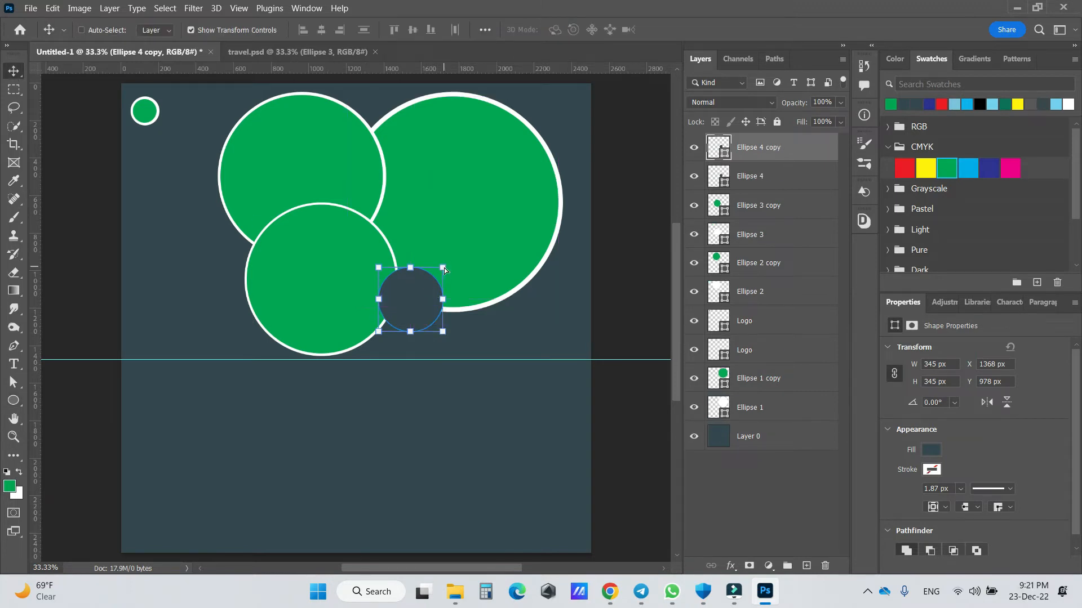
{"action": "key", "text": "ctrl+BackSpace"}
{"action": "left_click_drag", "start_coordinate": [444, 268], "coordinate": [437, 273]}
{"action": "left_click_drag", "start_coordinate": [408, 309], "coordinate": [411, 307]}
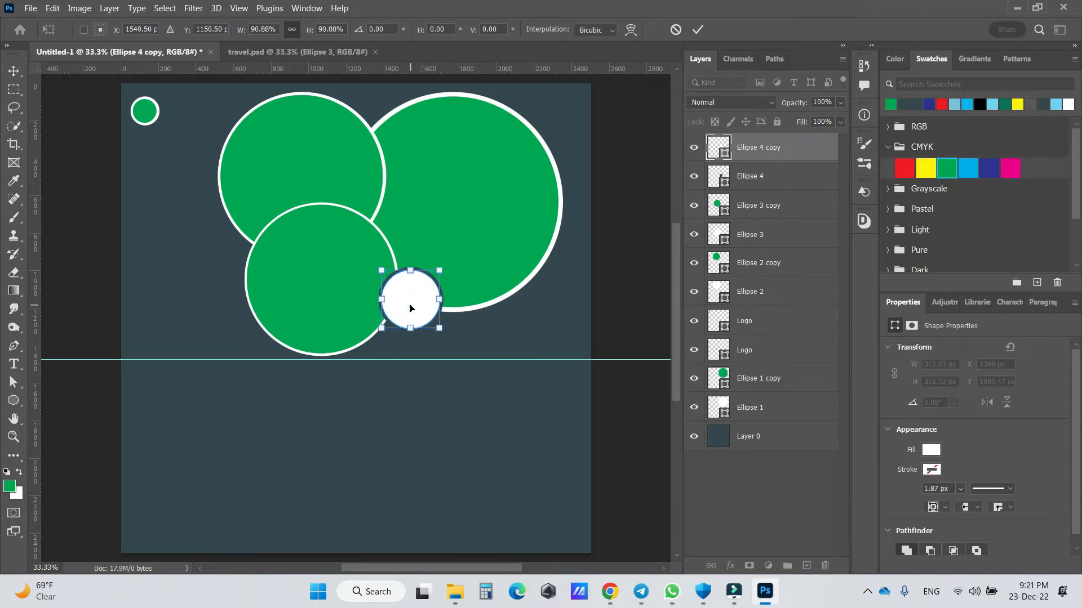
{"action": "left_click", "coordinate": [698, 29]}
- Fill the 345 px circle white and its smaller centred copy with dark green 162e22
{"action": "key", "text": "i"}
{"action": "left_click", "coordinate": [402, 320]}
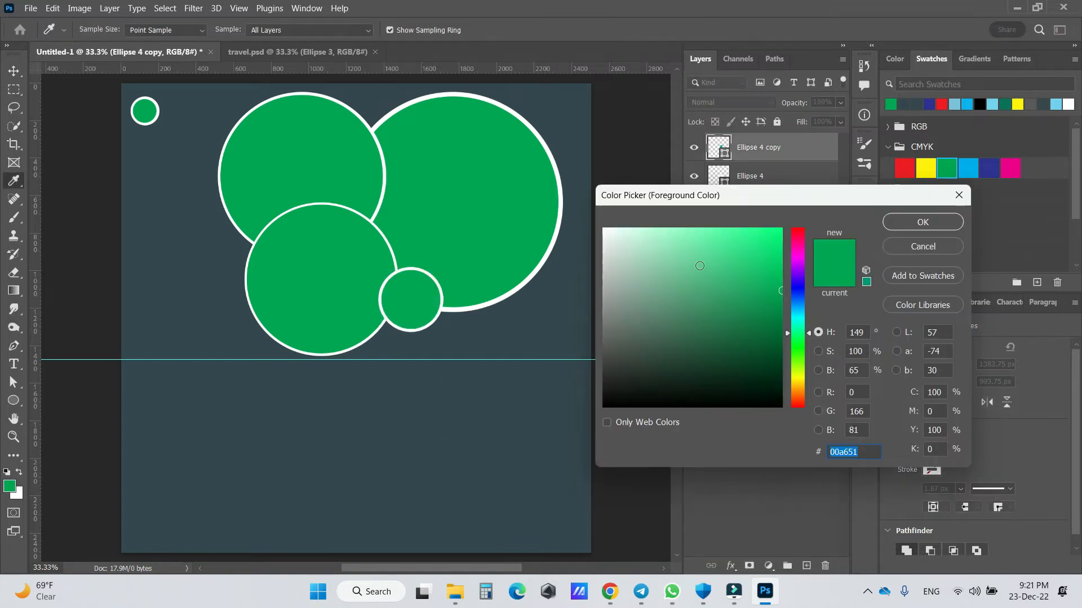
{"action": "left_click_drag", "start_coordinate": [706, 349], "coordinate": [698, 374]}
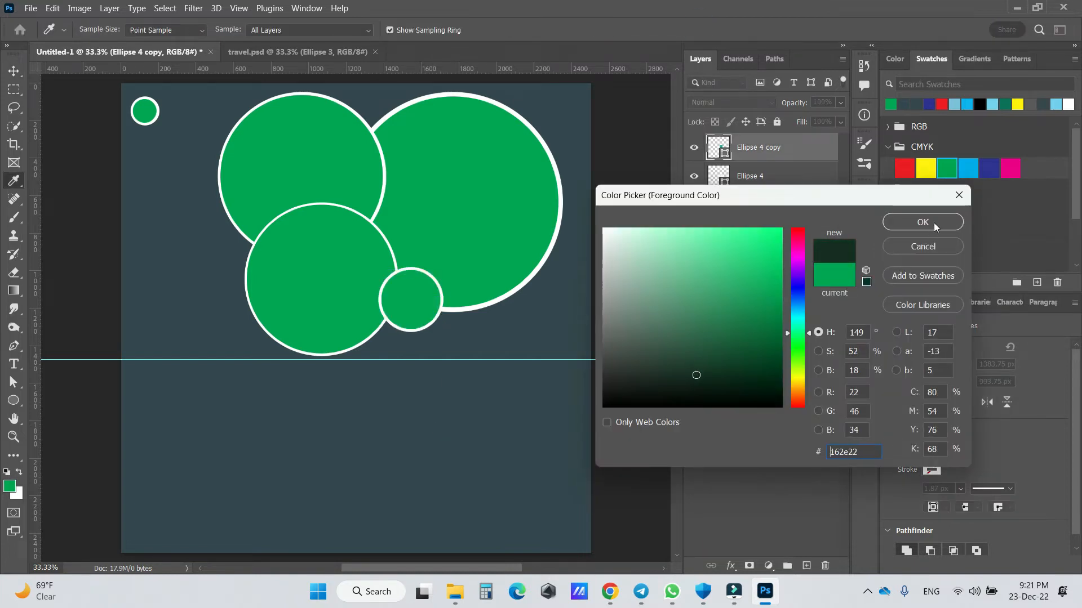
{"action": "left_click", "coordinate": [934, 222]}
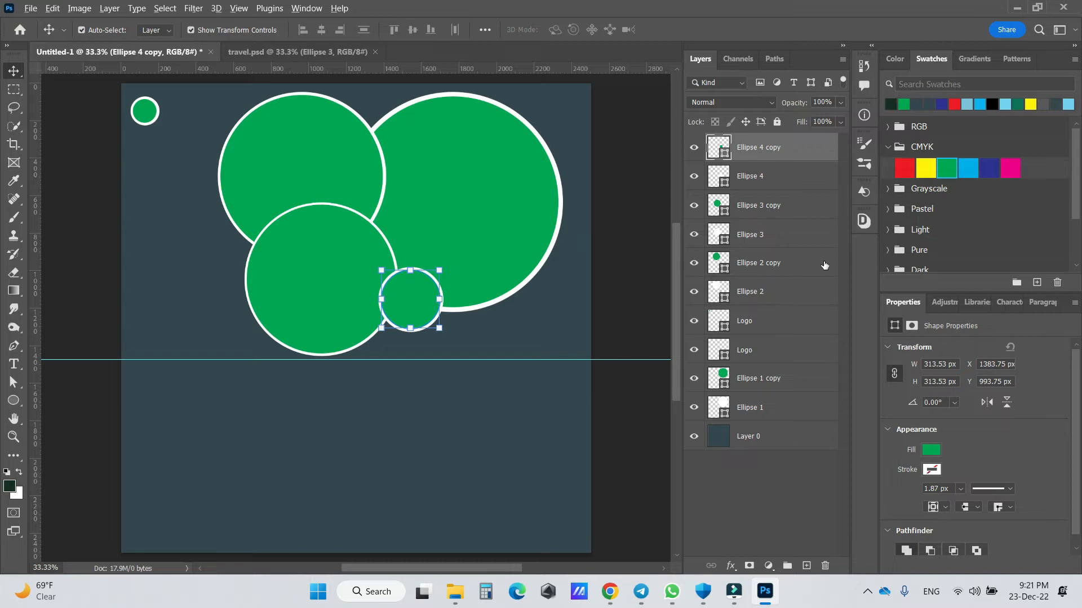
{"action": "key", "text": "alt+BackSpace"}
{"action": "left_click", "coordinate": [517, 414]}
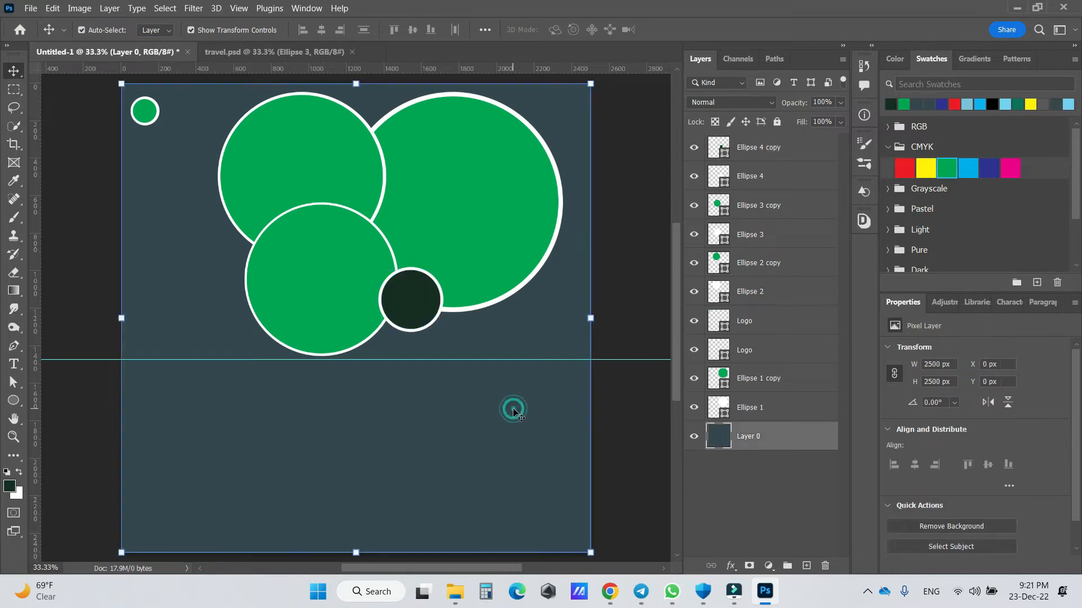
- Place the embedded photo eartharchive-2C0B1wUvAy0-unsplash from Downloads directly above the green fill of the upper-left large circle
{"action": "left_click", "coordinate": [312, 166]}
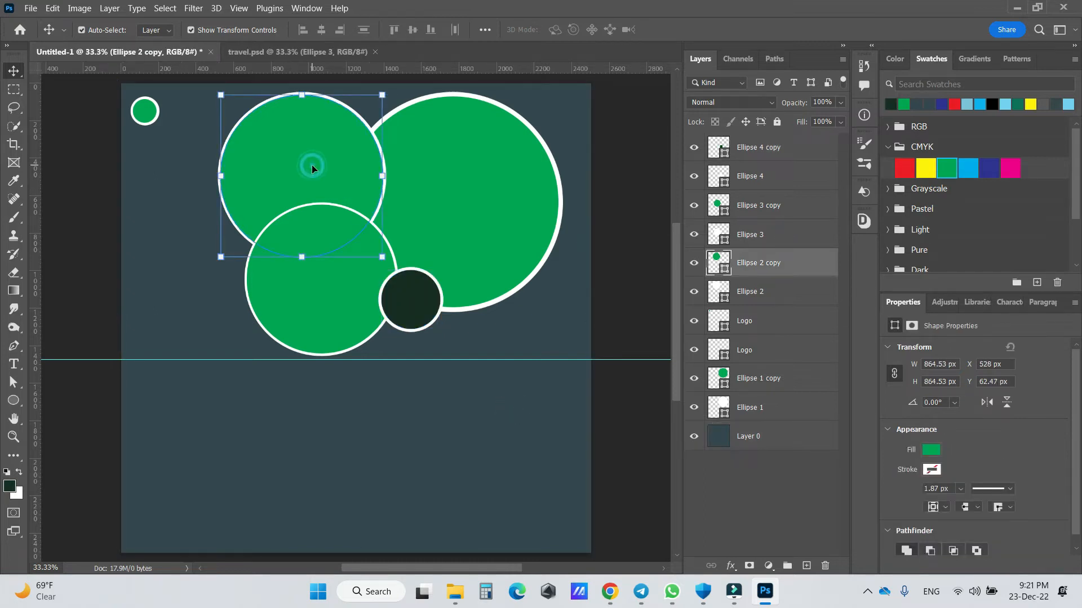
{"action": "left_click", "coordinate": [30, 7]}
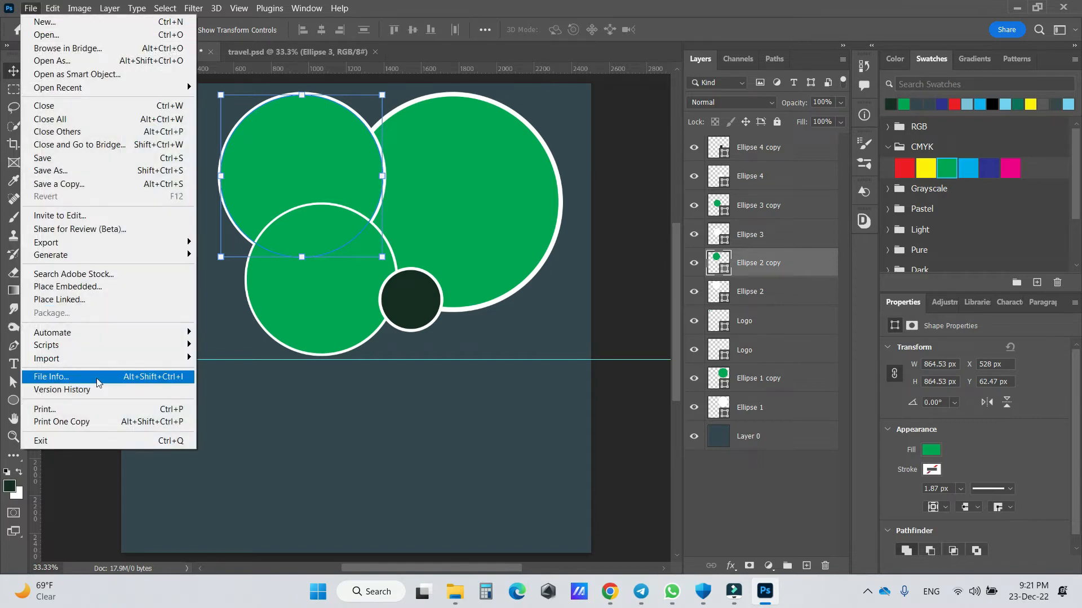
{"action": "left_click", "coordinate": [113, 286]}
{"action": "scroll", "coordinate": [259, 237], "scroll_direction": "up", "scroll_amount": 3}
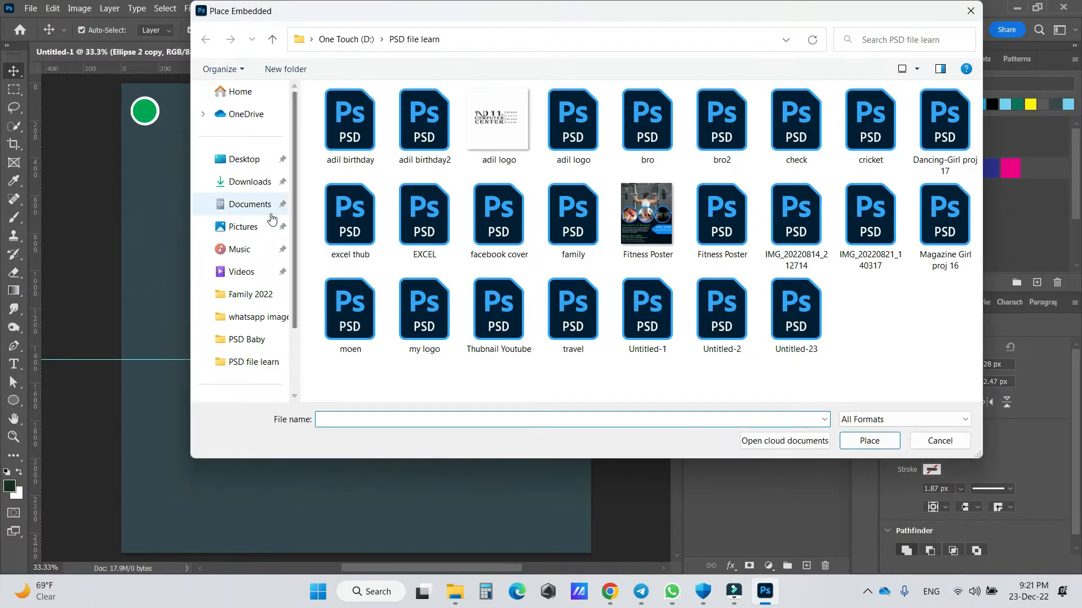
{"action": "left_click", "coordinate": [242, 182]}
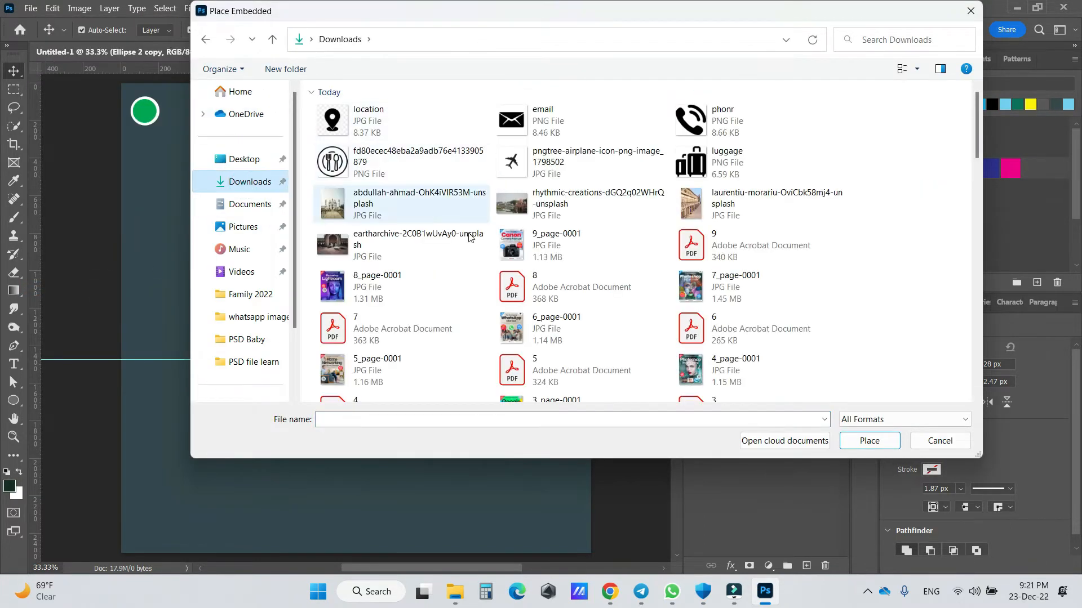
{"action": "left_click", "coordinate": [417, 247]}
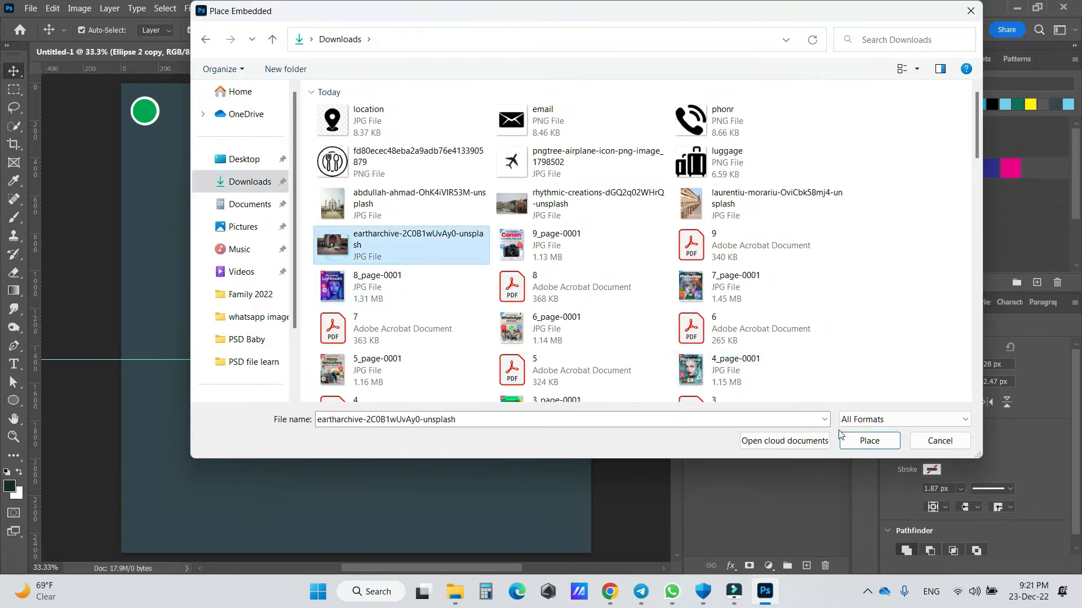
{"action": "left_click", "coordinate": [862, 440]}
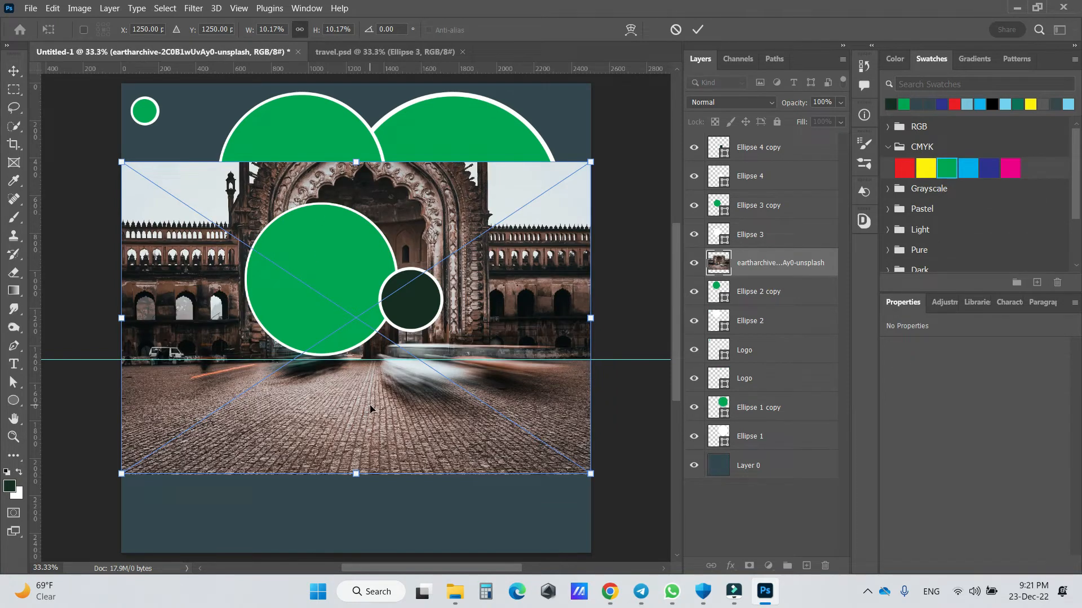
{"action": "left_click", "coordinate": [698, 29]}
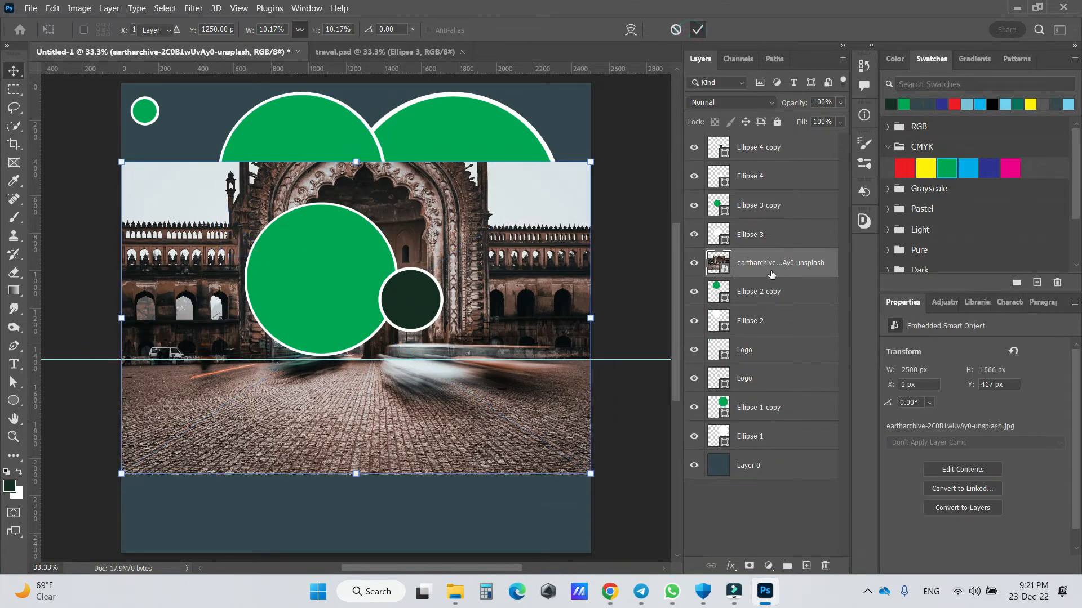
- Clip the archway photo to the upper-left circle's green fill, scale it to about 5.27%, and position it to cover the circle
{"action": "right_click", "coordinate": [769, 265]}
{"action": "left_click", "coordinate": [821, 347]}
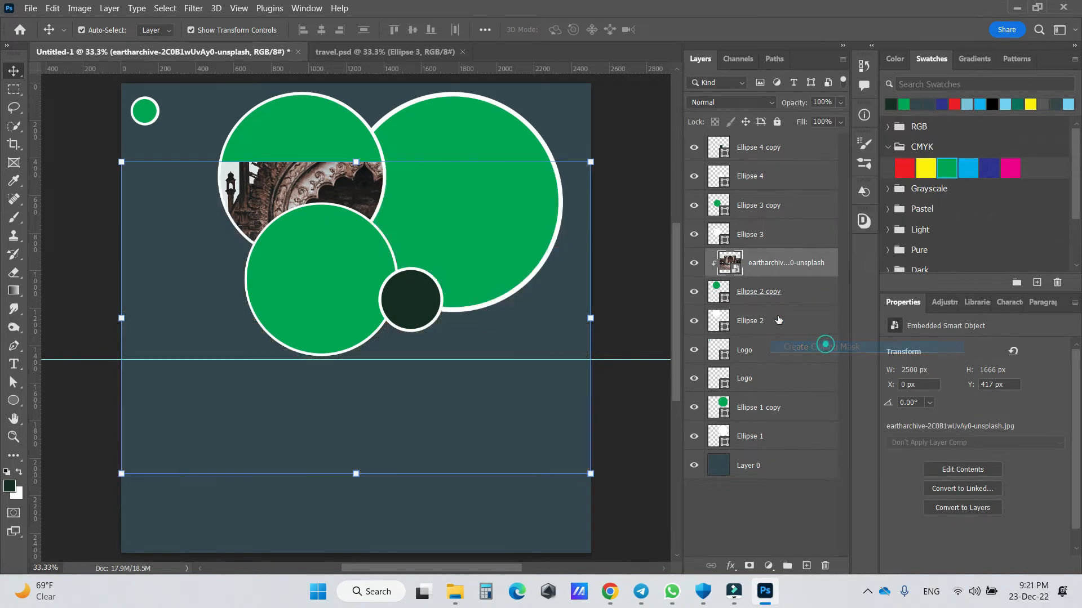
{"action": "left_click_drag", "start_coordinate": [592, 163], "coordinate": [404, 283]}
{"action": "left_click_drag", "start_coordinate": [206, 310], "coordinate": [263, 93]}
{"action": "left_click_drag", "start_coordinate": [169, 280], "coordinate": [238, 235]}
{"action": "left_click_drag", "start_coordinate": [272, 168], "coordinate": [239, 185]}
{"action": "left_click_drag", "start_coordinate": [312, 111], "coordinate": [314, 94]}
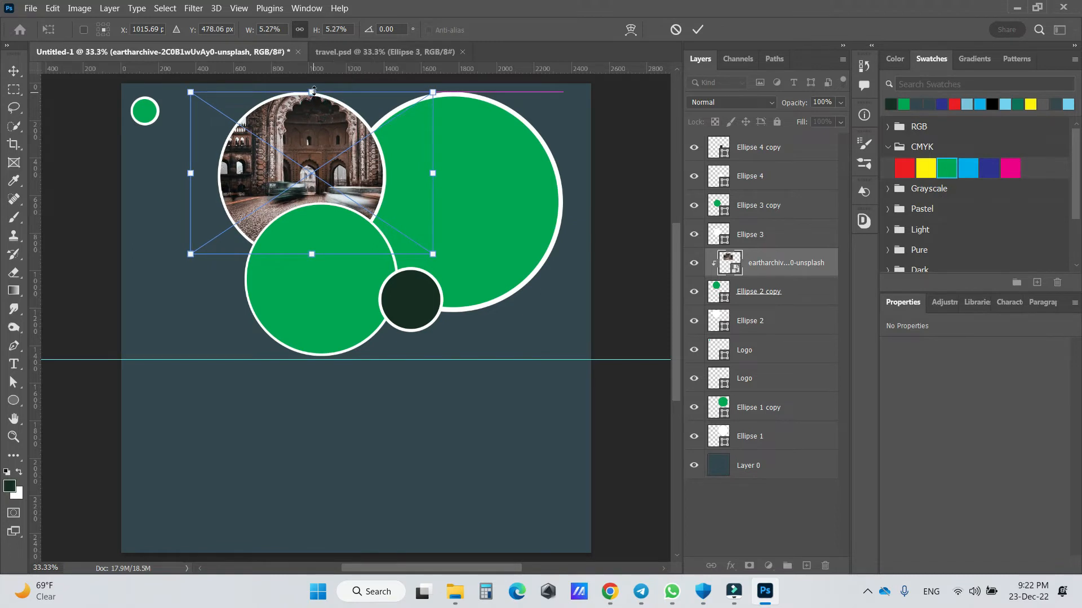
{"action": "left_click", "coordinate": [697, 30]}
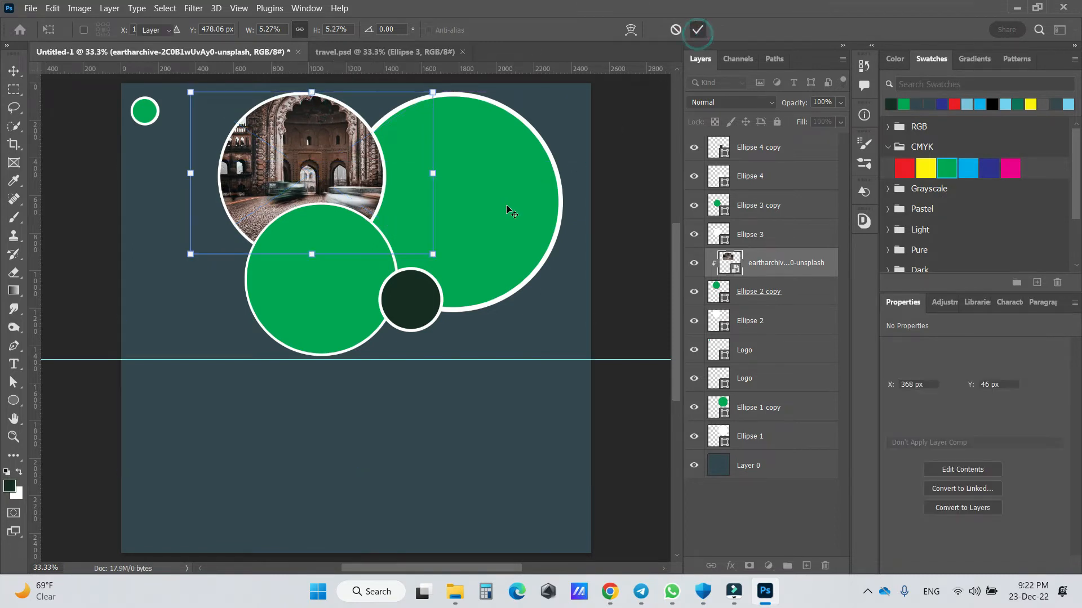
- Place the embedded photo rhythmic-creations-dGQ2q02WHrQ-unsplash directly above the largest circle's green fill
{"action": "left_click", "coordinate": [506, 204]}
{"action": "left_click", "coordinate": [31, 8]}
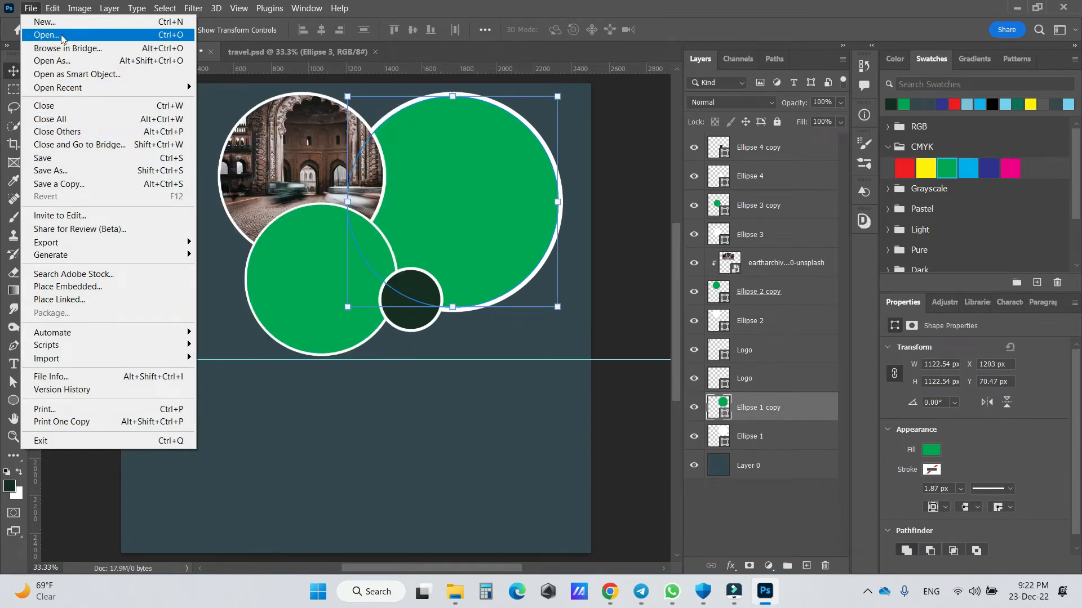
{"action": "left_click", "coordinate": [149, 286]}
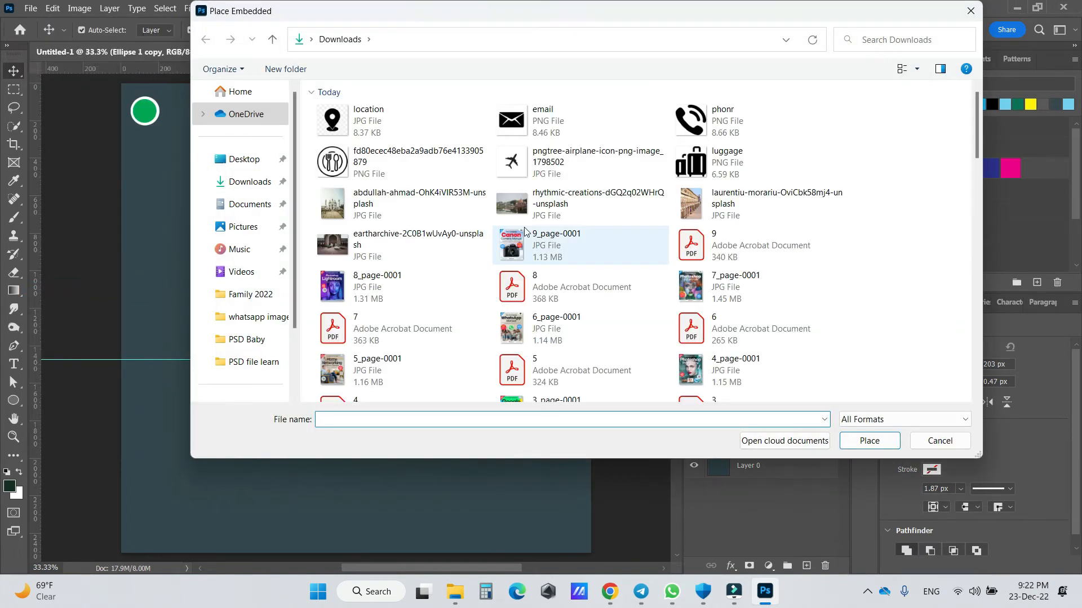
{"action": "left_click", "coordinate": [539, 205]}
{"action": "left_click", "coordinate": [870, 441]}
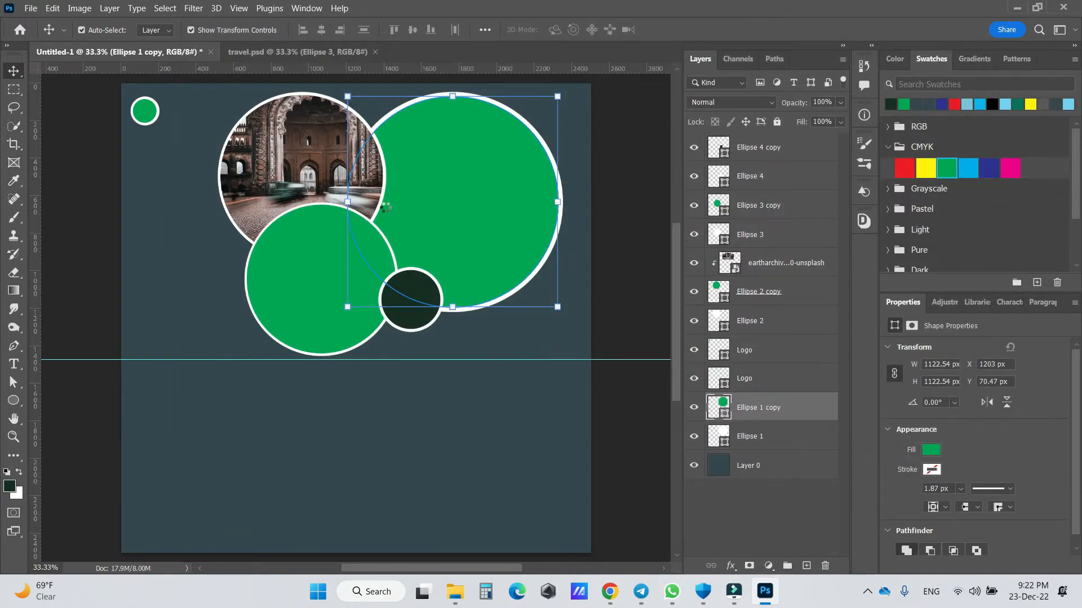
{"action": "left_click", "coordinate": [701, 29]}
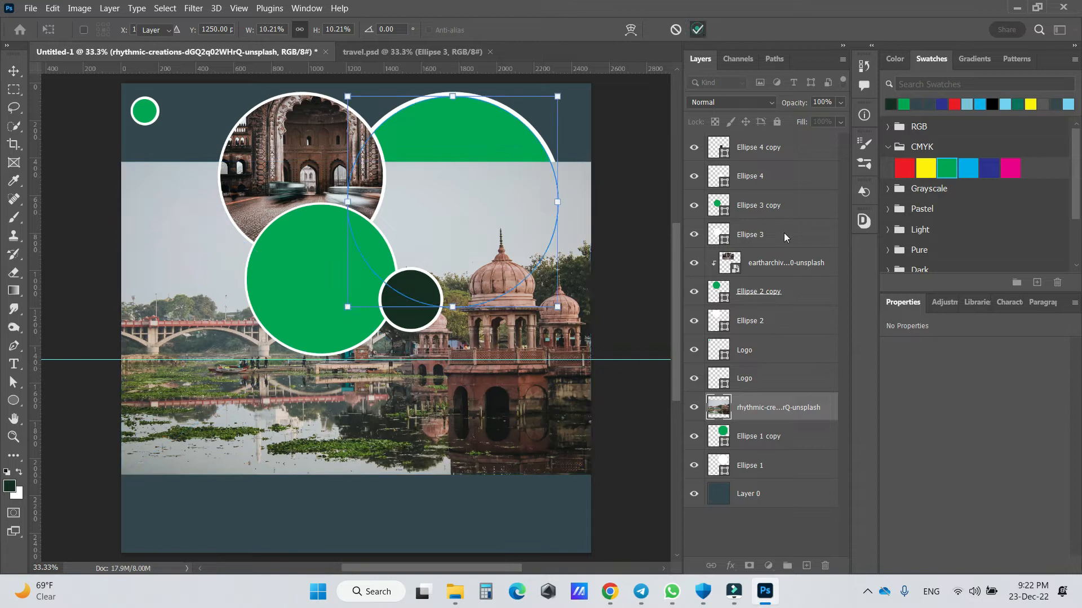
- Clip the riverside temple photo to the largest circle, scale it to about 1827 × 1218 px, and position it to fill the circle
{"action": "left_click_drag", "start_coordinate": [475, 216], "coordinate": [483, 157]}
{"action": "right_click", "coordinate": [782, 406]}
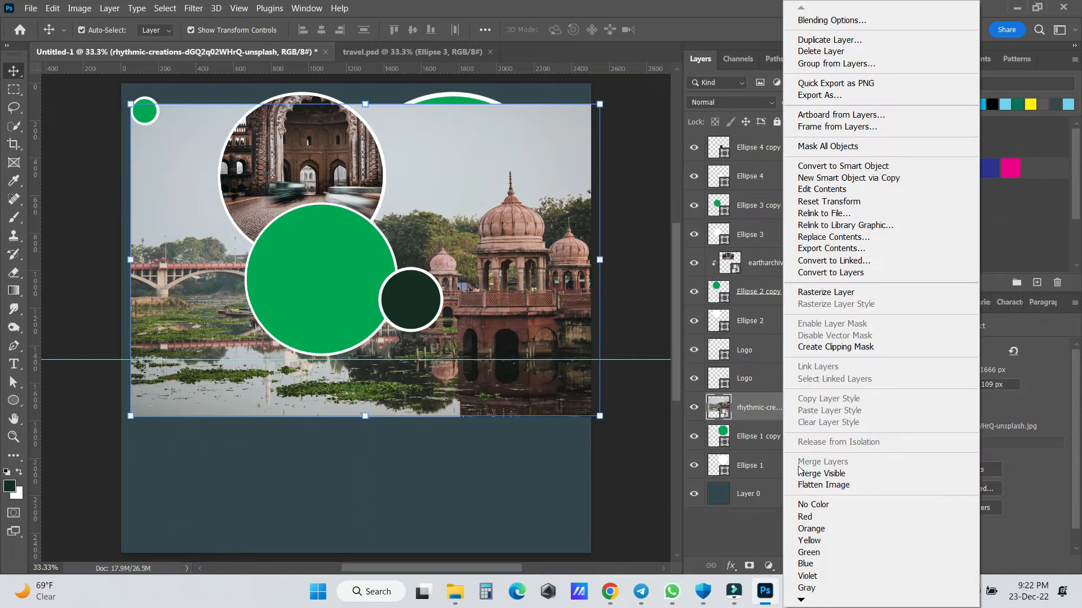
{"action": "left_click", "coordinate": [842, 347]}
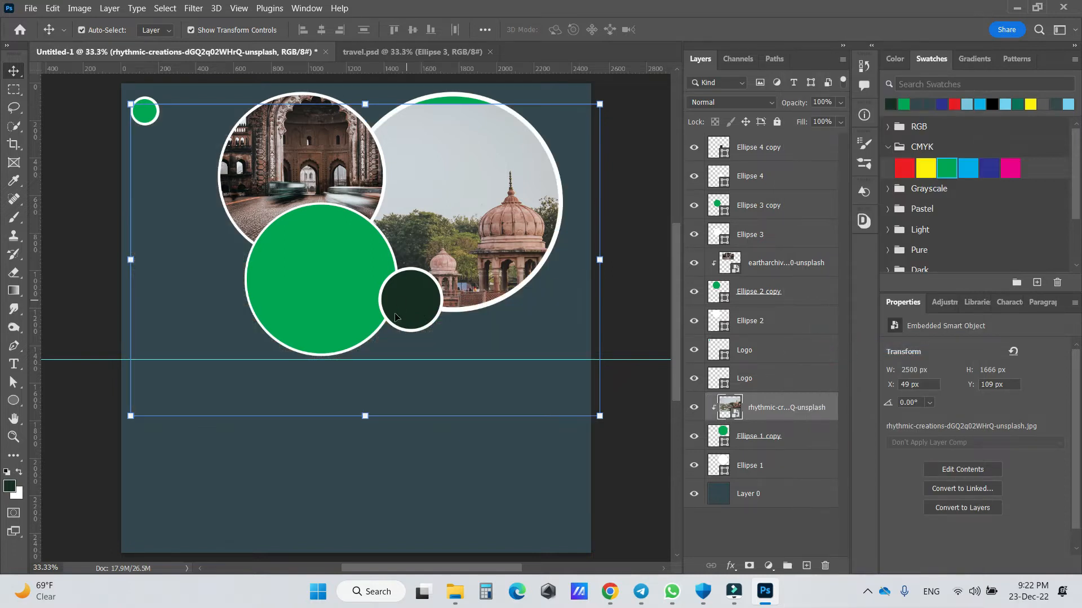
{"action": "left_click_drag", "start_coordinate": [142, 418], "coordinate": [309, 322]}
{"action": "left_click_drag", "start_coordinate": [424, 289], "coordinate": [439, 307]}
{"action": "left_click_drag", "start_coordinate": [468, 255], "coordinate": [429, 261]}
{"action": "left_click_drag", "start_coordinate": [224, 310], "coordinate": [220, 317]}
{"action": "left_click", "coordinate": [697, 29]}
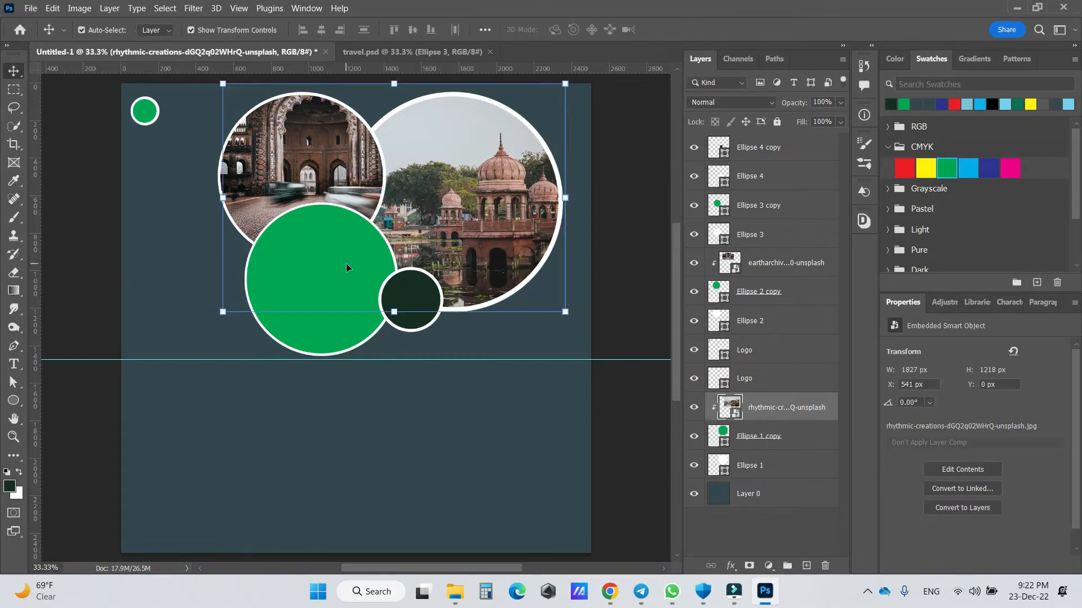
- Place the embedded OviCbk58mj4 Unsplash photo of the arcaded building above the third circle's green fill, scaled to about 6.17% and moved over the circle
{"action": "left_click", "coordinate": [347, 265]}
{"action": "left_click", "coordinate": [31, 8]}
{"action": "left_click", "coordinate": [93, 287]}
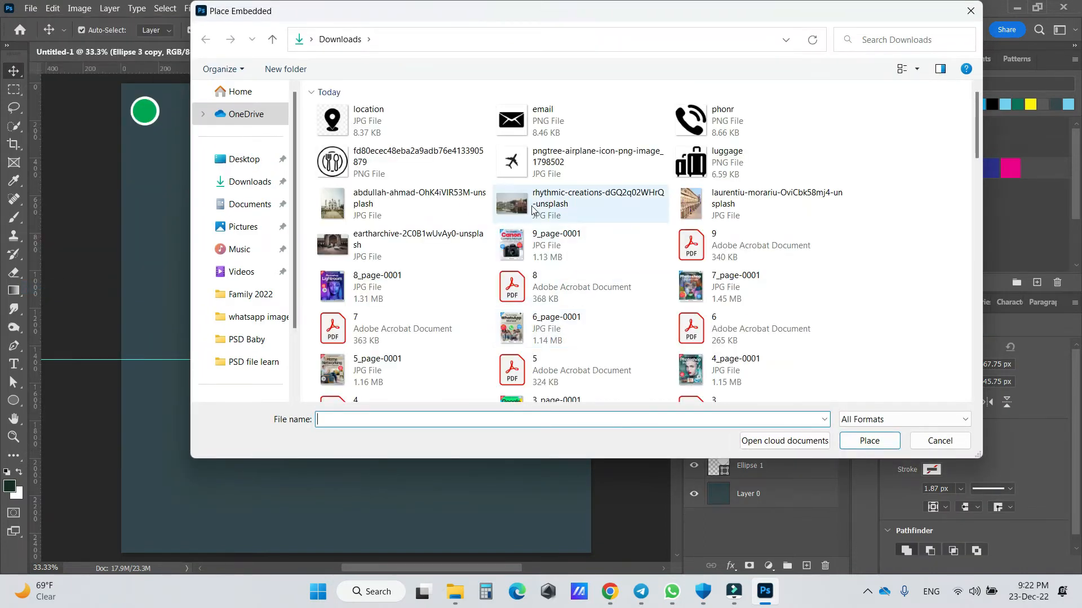
{"action": "left_click", "coordinate": [367, 216]}
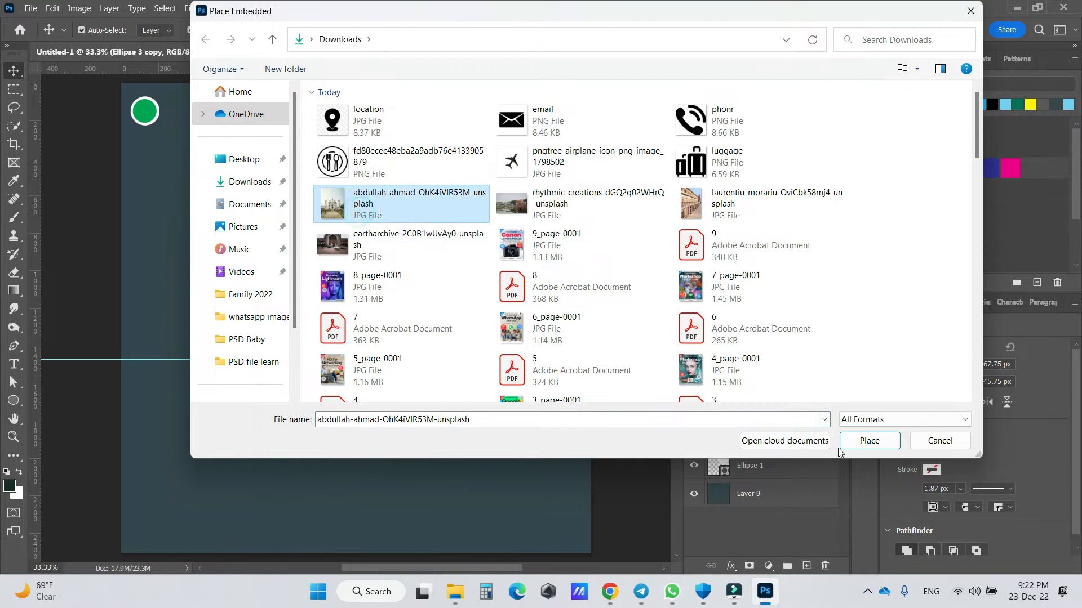
{"action": "left_click", "coordinate": [732, 204]}
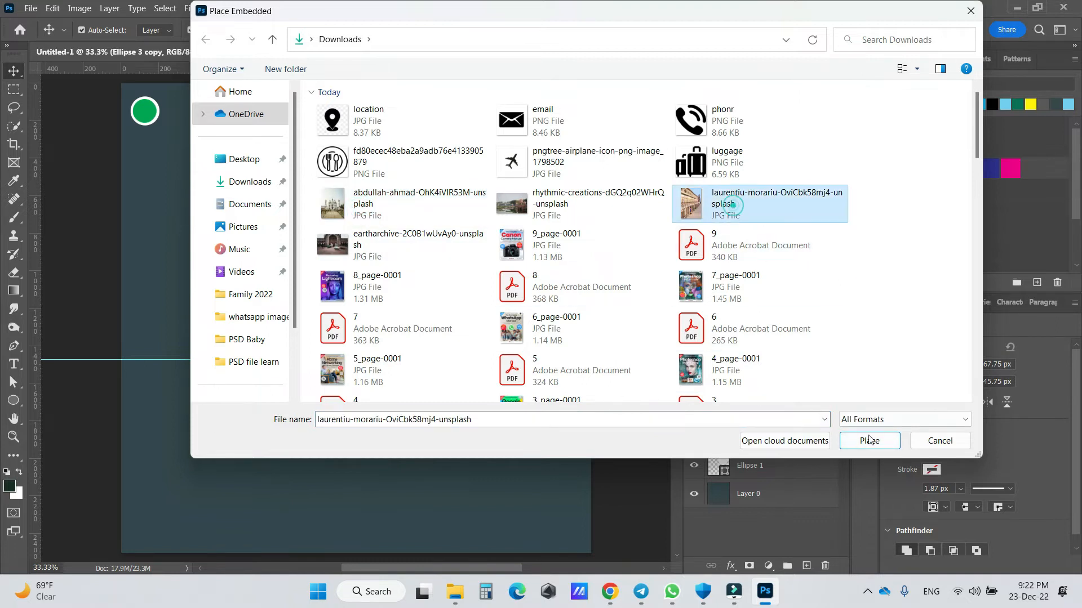
{"action": "left_click", "coordinate": [869, 441]}
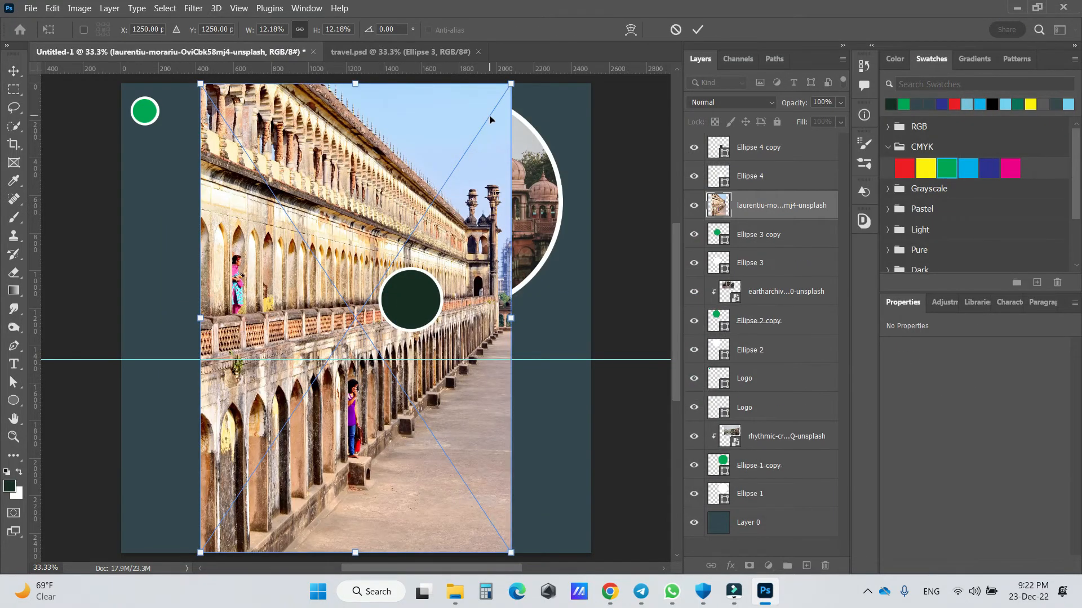
{"action": "left_click_drag", "start_coordinate": [511, 84], "coordinate": [357, 315]}
{"action": "left_click_drag", "start_coordinate": [285, 327], "coordinate": [333, 188]}
{"action": "left_click", "coordinate": [697, 29]}
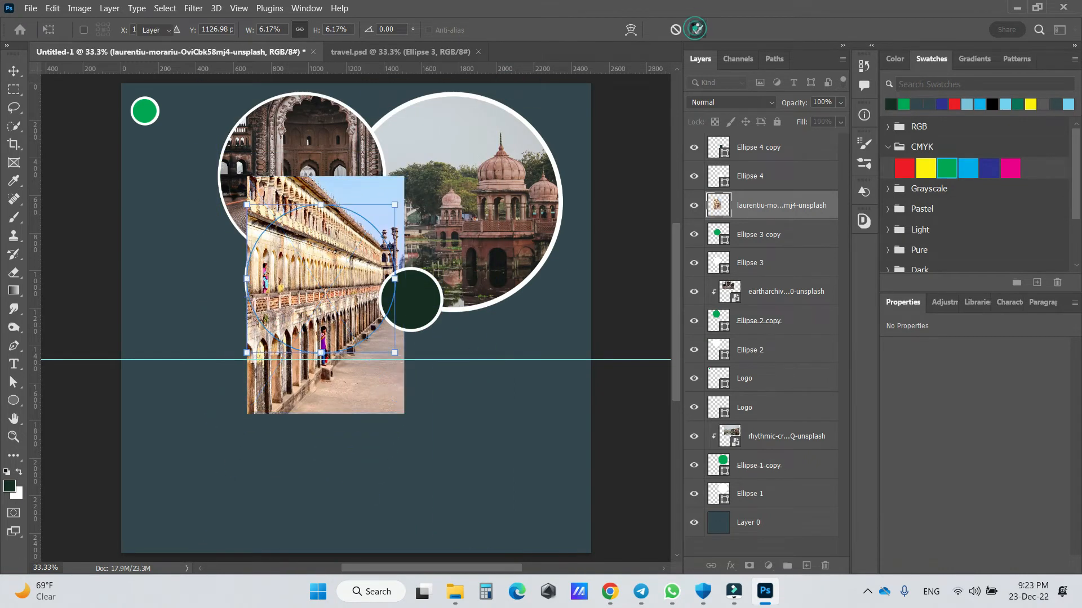
- Clip the arcade photo to the third circle, then adjust its size and shift it up to fit the circle
{"action": "right_click", "coordinate": [778, 219]}
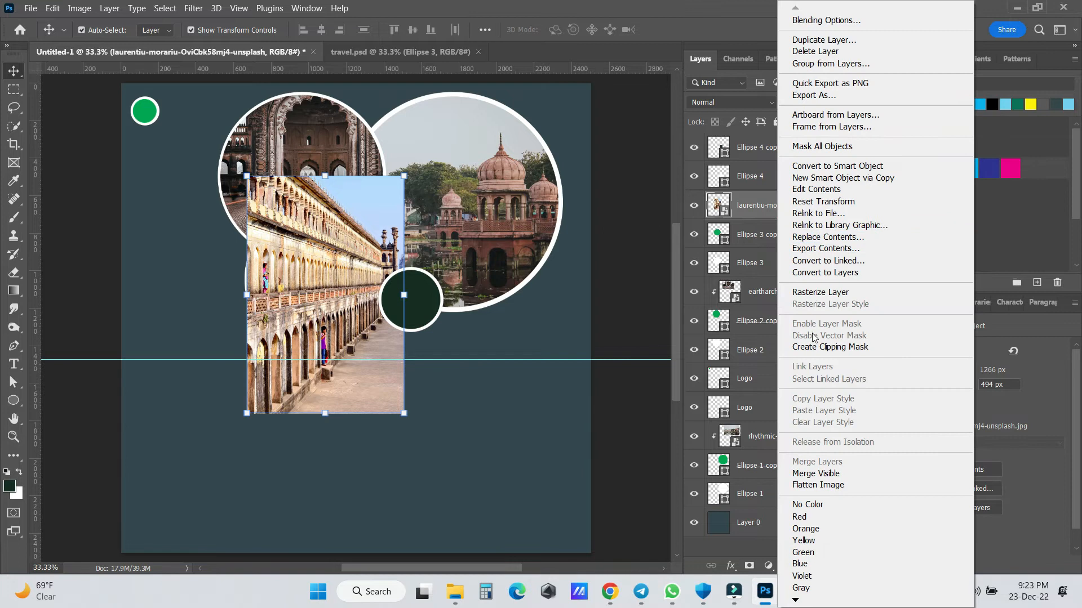
{"action": "left_click", "coordinate": [812, 347]}
{"action": "mouse_move", "coordinate": [404, 176]}
{"action": "left_mouse_down"}
{"action": "mouse_move", "coordinate": [389, 181]}
{"action": "mouse_move", "coordinate": [395, 193]}
{"action": "left_mouse_up"}
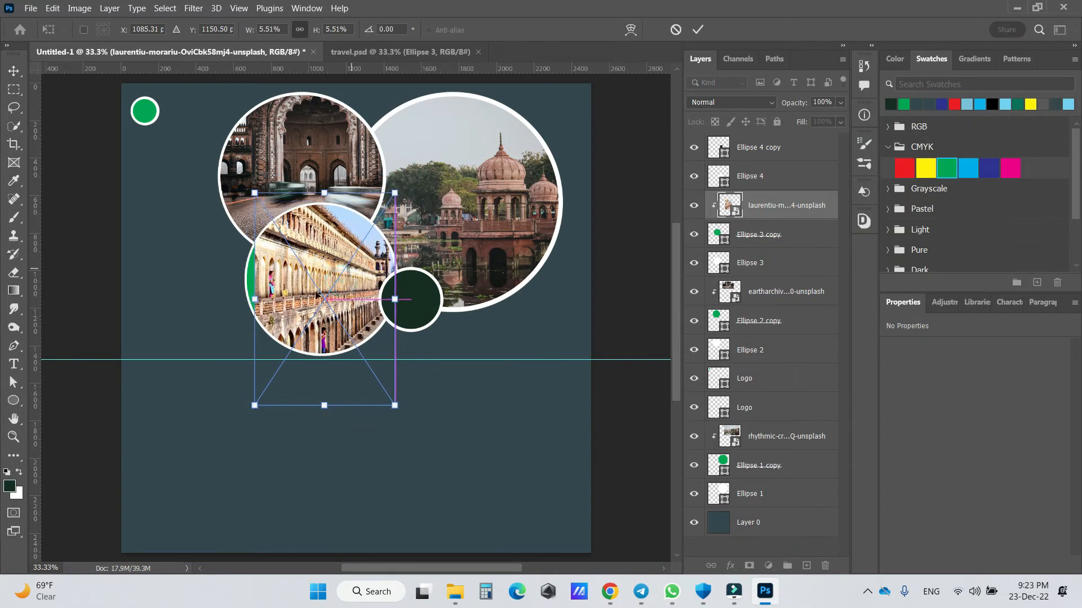
{"action": "left_click_drag", "start_coordinate": [255, 299], "coordinate": [251, 301]}
{"action": "left_click", "coordinate": [697, 30]}
{"action": "left_click_drag", "start_coordinate": [346, 314], "coordinate": [345, 286]}
{"action": "left_click", "coordinate": [524, 327]}
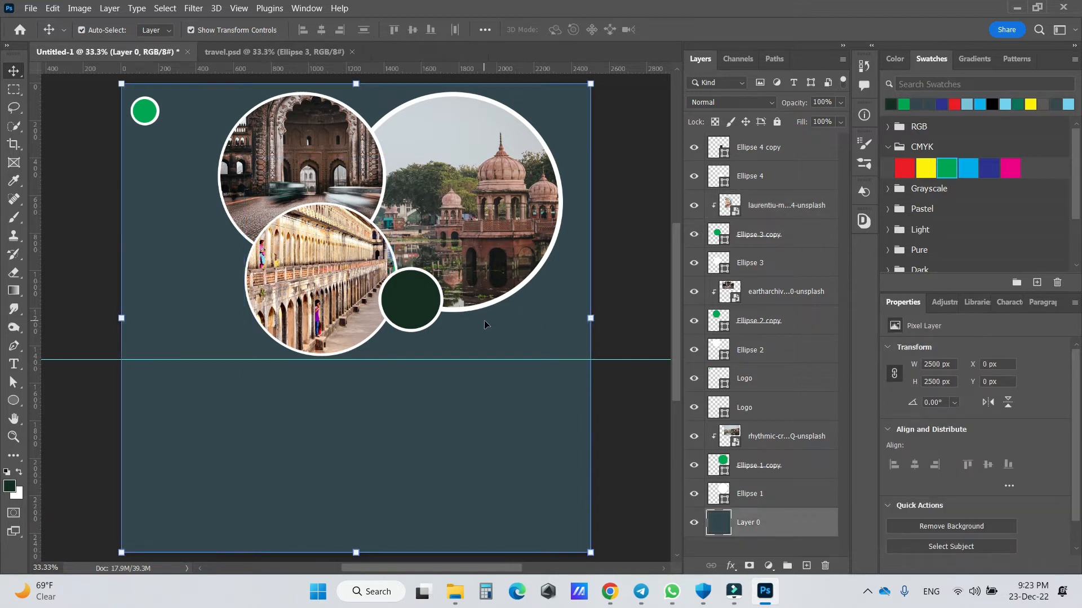
- Add the text "Lucknow" in 10 pt Chaparral Pro Bold on the empty slate area beside the third circle
{"action": "left_click", "coordinate": [425, 318]}
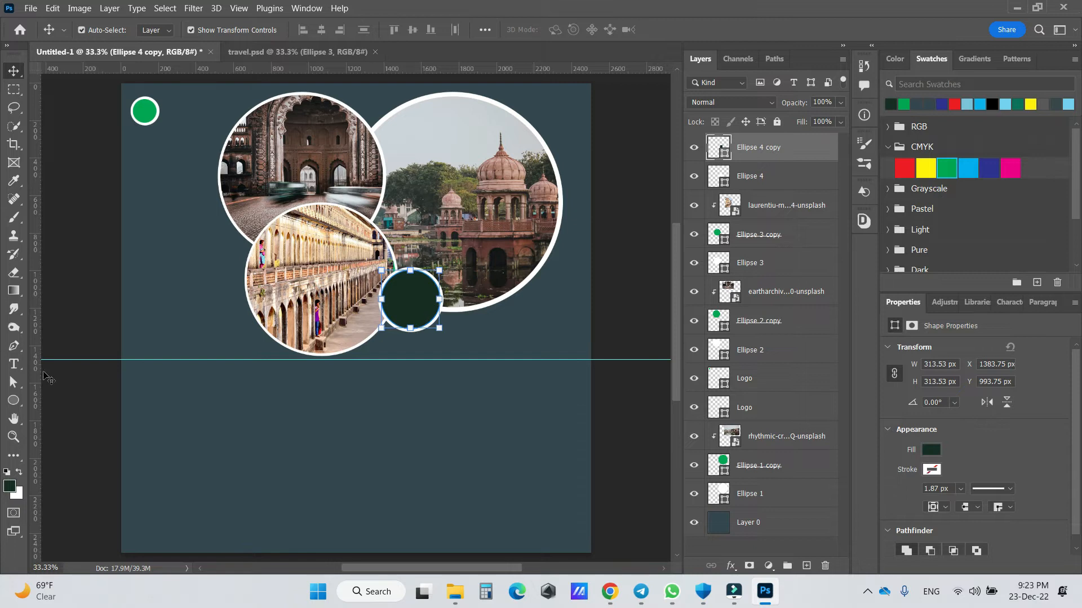
{"action": "left_click", "coordinate": [13, 363]}
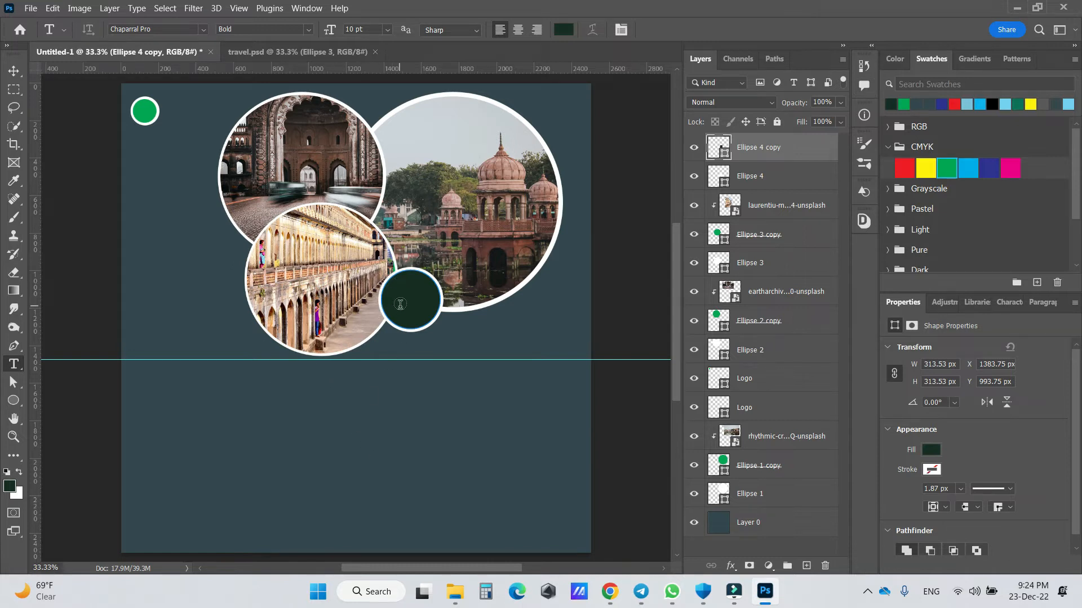
{"action": "left_click", "coordinate": [144, 331]}
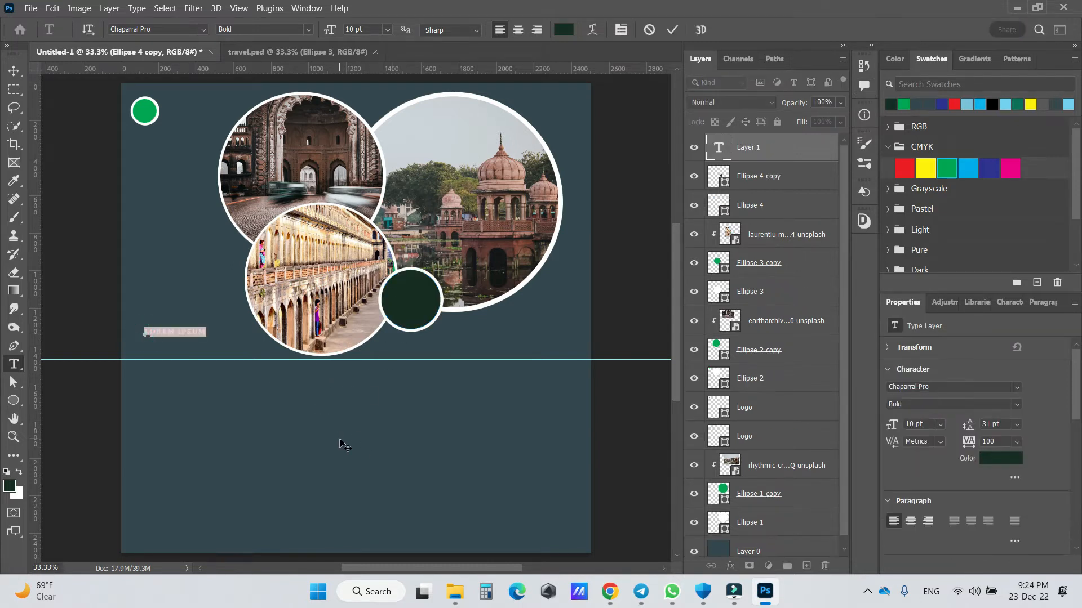
{"action": "key", "text": "BackSpace"}
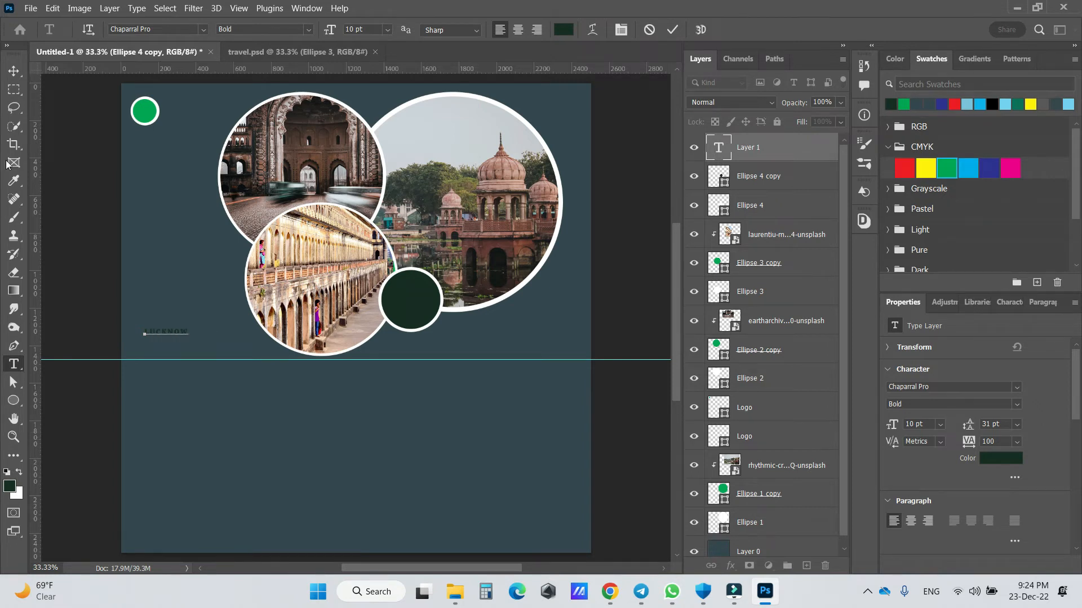
- Colour the Lucknow text white (ffffff) and move it into the upper part of the dark green circle
{"action": "double_click", "coordinate": [167, 333]}
{"action": "left_click", "coordinate": [992, 458]}
{"action": "left_click", "coordinate": [660, 309]}
{"action": "type", "text": "ffffff"}
{"action": "left_click", "coordinate": [890, 222]}
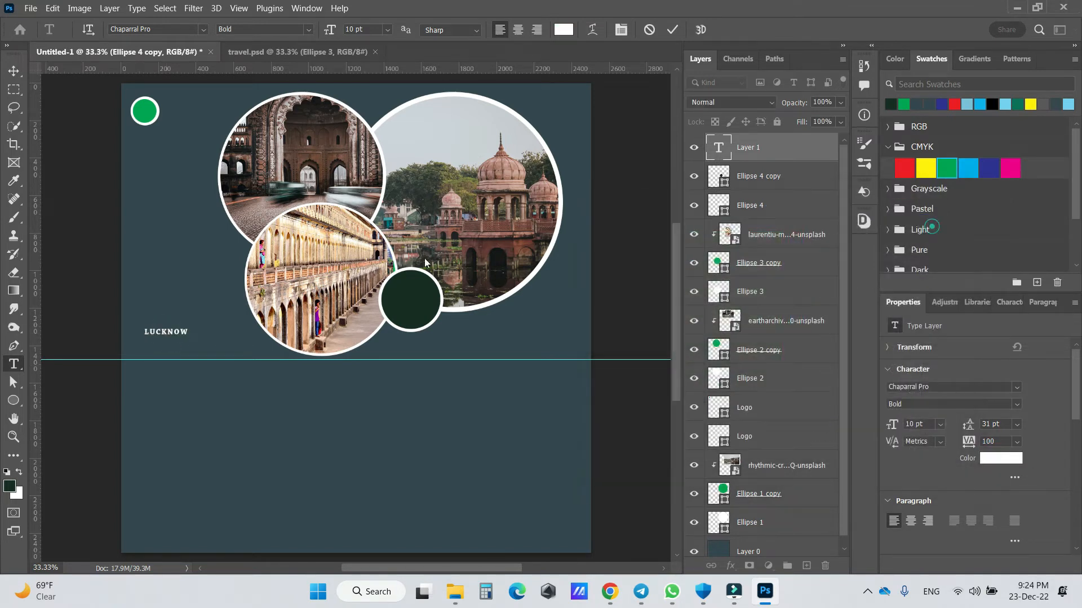
{"action": "left_click", "coordinate": [15, 74]}
{"action": "left_click_drag", "start_coordinate": [154, 331], "coordinate": [403, 290]}
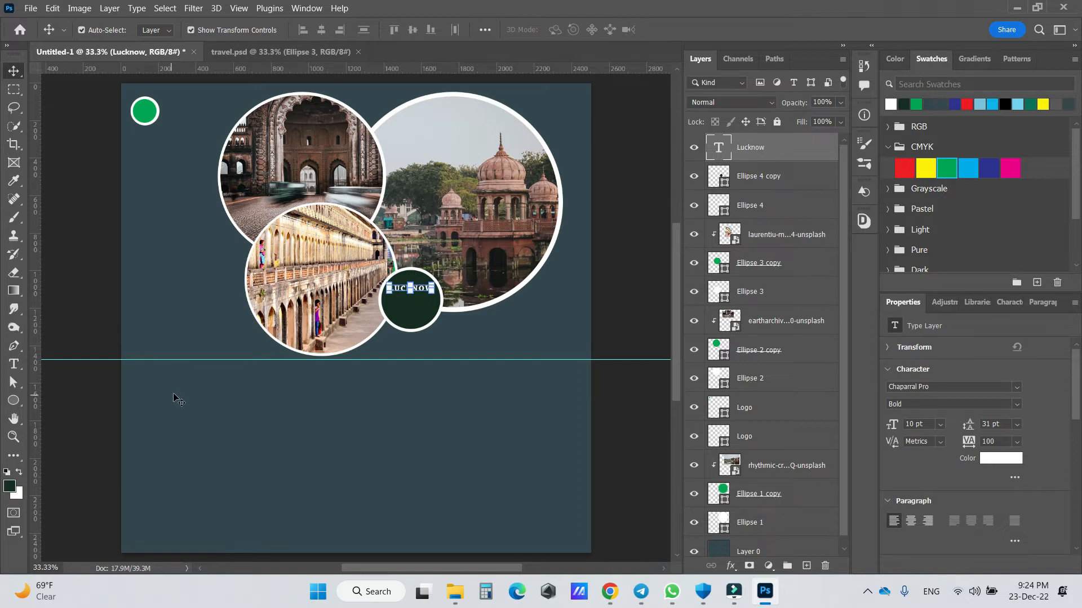
- Add the text "Tour" in 10 pt Chaparral Pro Bold on the empty slate area beside the arcade photo circle
{"action": "left_click", "coordinate": [211, 333]}
{"action": "left_click", "coordinate": [13, 364]}
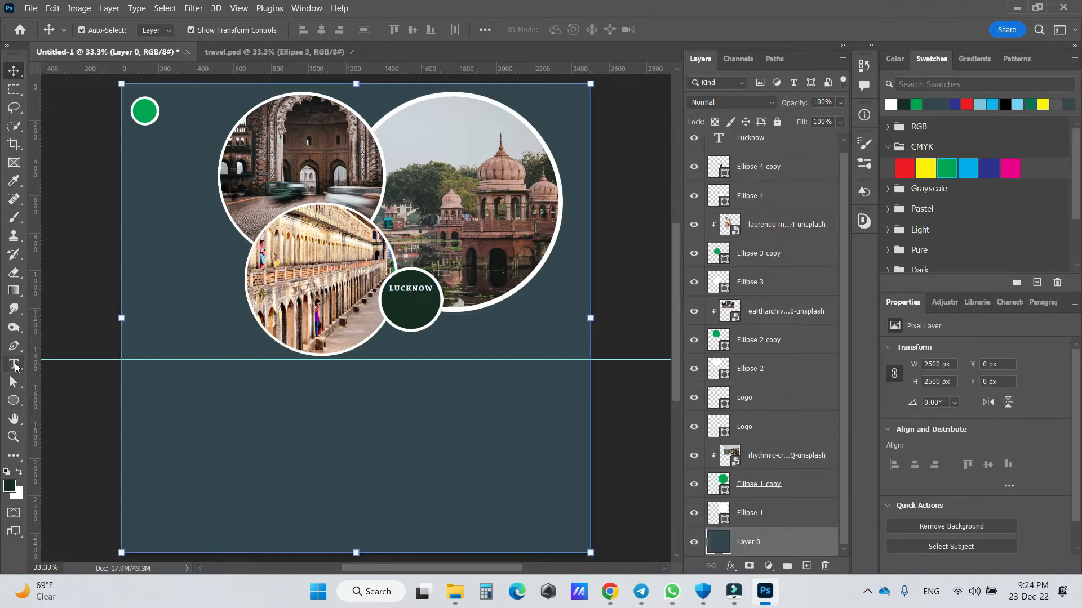
{"action": "left_click", "coordinate": [161, 311]}
{"action": "type", "text": "To"}
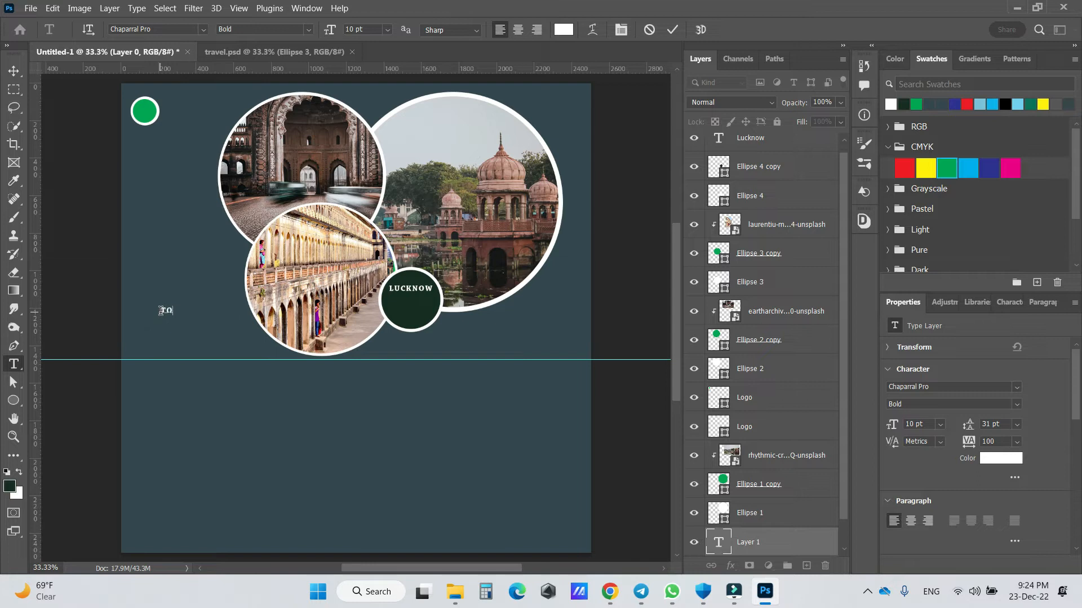
{"action": "key", "text": "ctrl+Return"}
{"action": "key", "text": "v"}
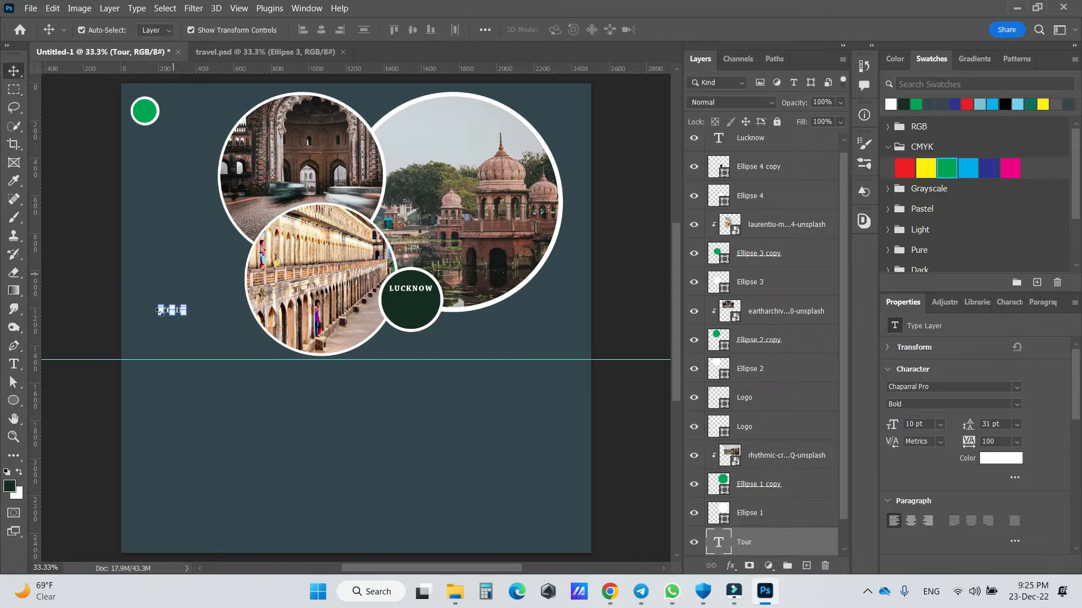
- Move the Tour text into the dark green circle beneath Lucknow and bring its layer to the top of the stack
{"action": "left_click", "coordinate": [176, 315]}
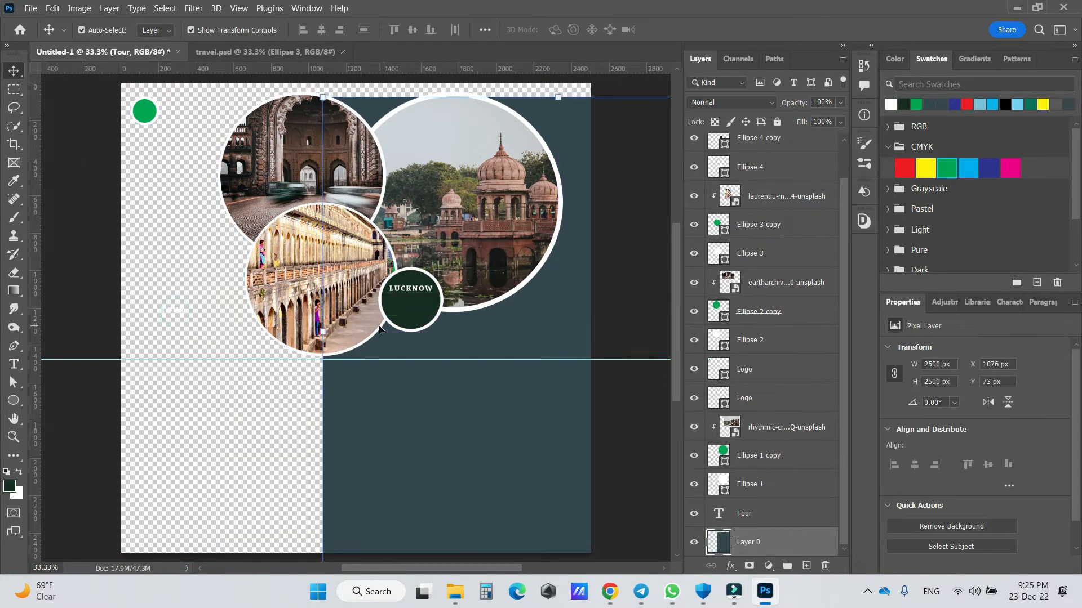
{"action": "left_click_drag", "start_coordinate": [188, 316], "coordinate": [414, 304]}
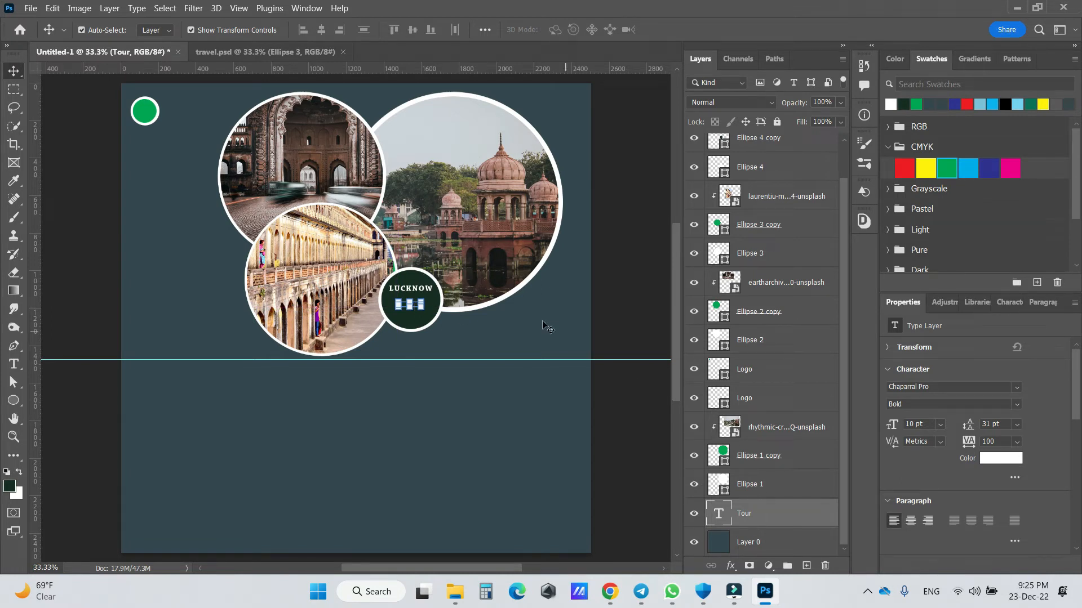
{"action": "left_click_drag", "start_coordinate": [785, 513], "coordinate": [786, 144]}
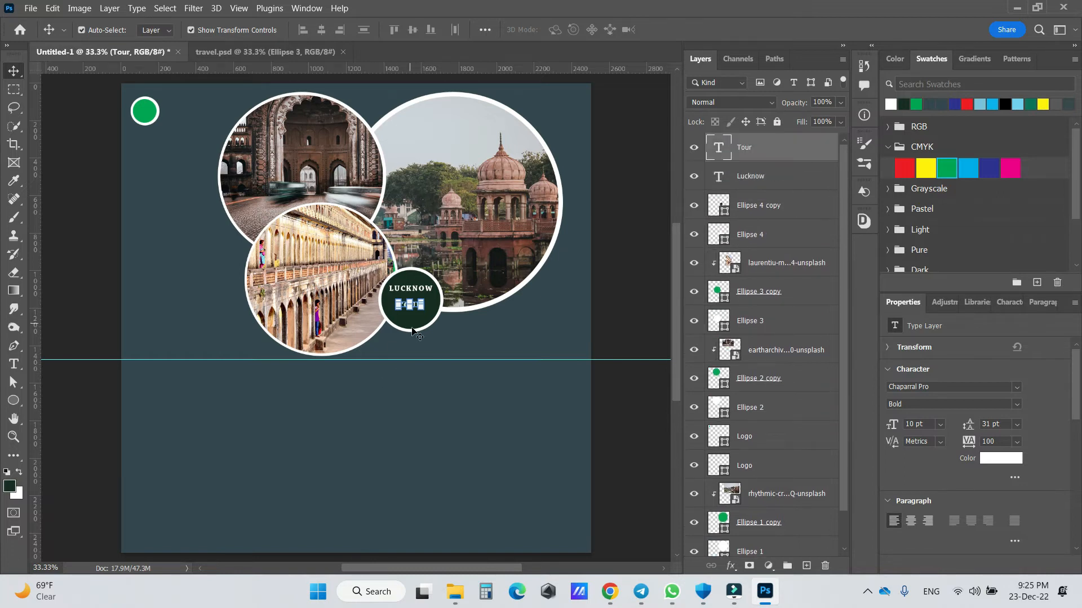
- Enlarge the Tour text to 14 pt and reposition it closely below Lucknow in the dark green circle
{"action": "double_click", "coordinate": [415, 308]}
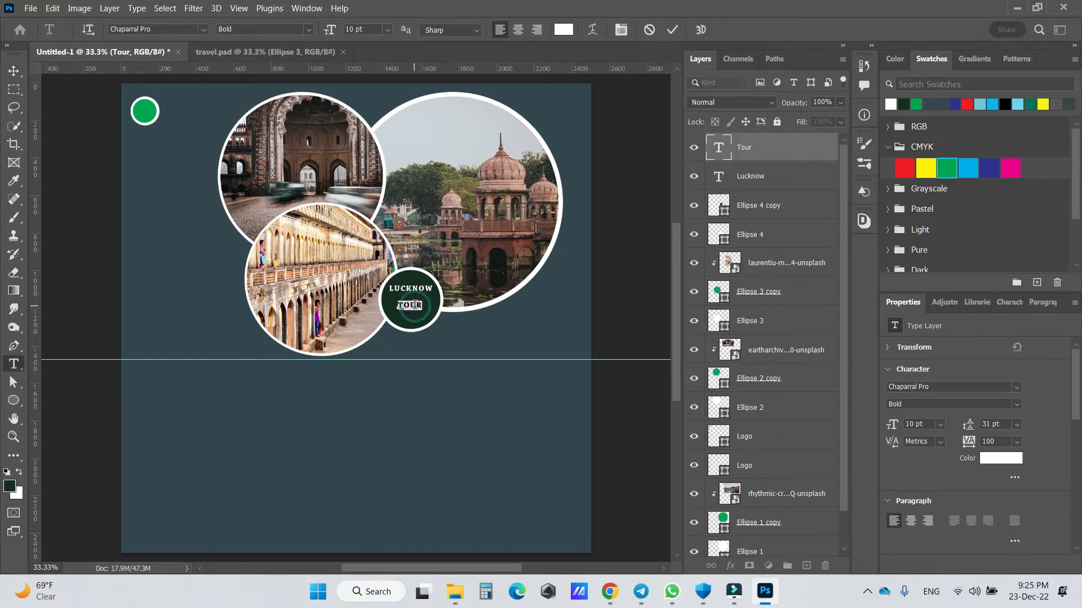
{"action": "left_click", "coordinate": [386, 29]}
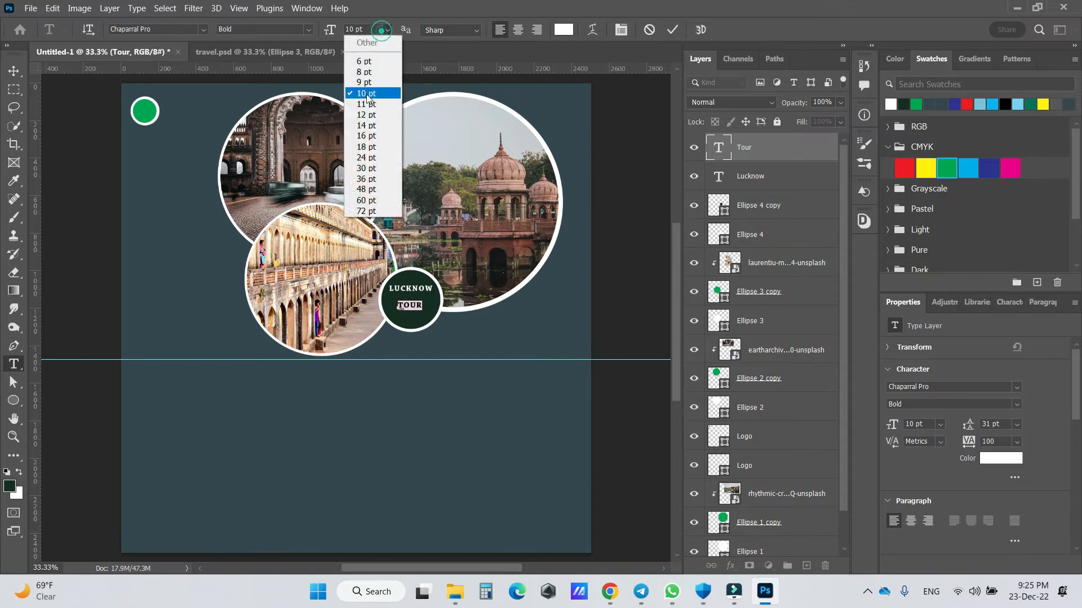
{"action": "left_click", "coordinate": [363, 129]}
{"action": "left_click", "coordinate": [671, 31]}
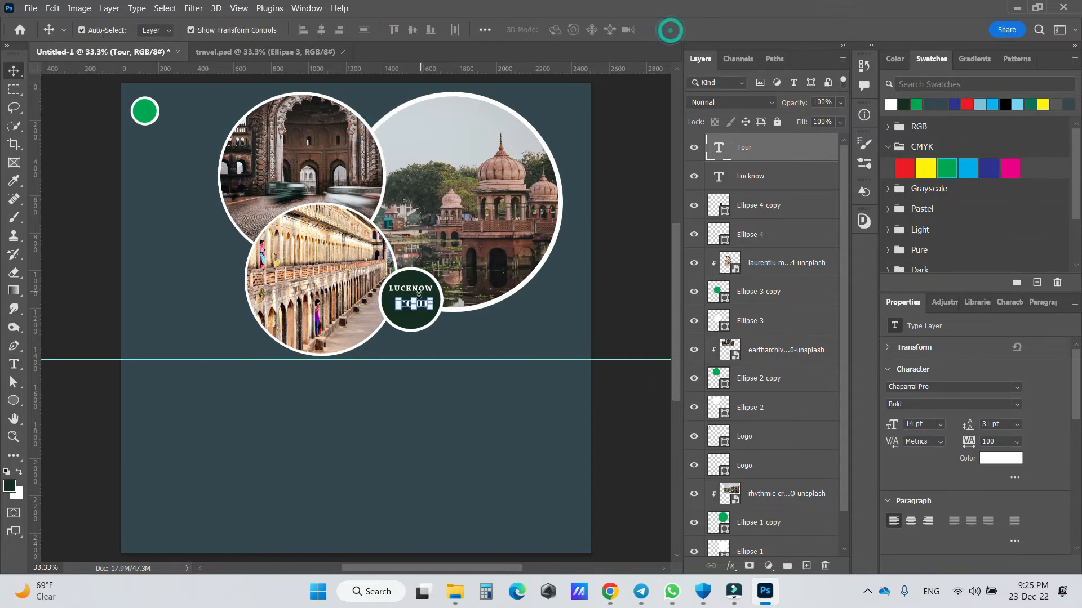
{"action": "left_click_drag", "start_coordinate": [421, 305], "coordinate": [418, 300]}
{"action": "left_click", "coordinate": [697, 30]}
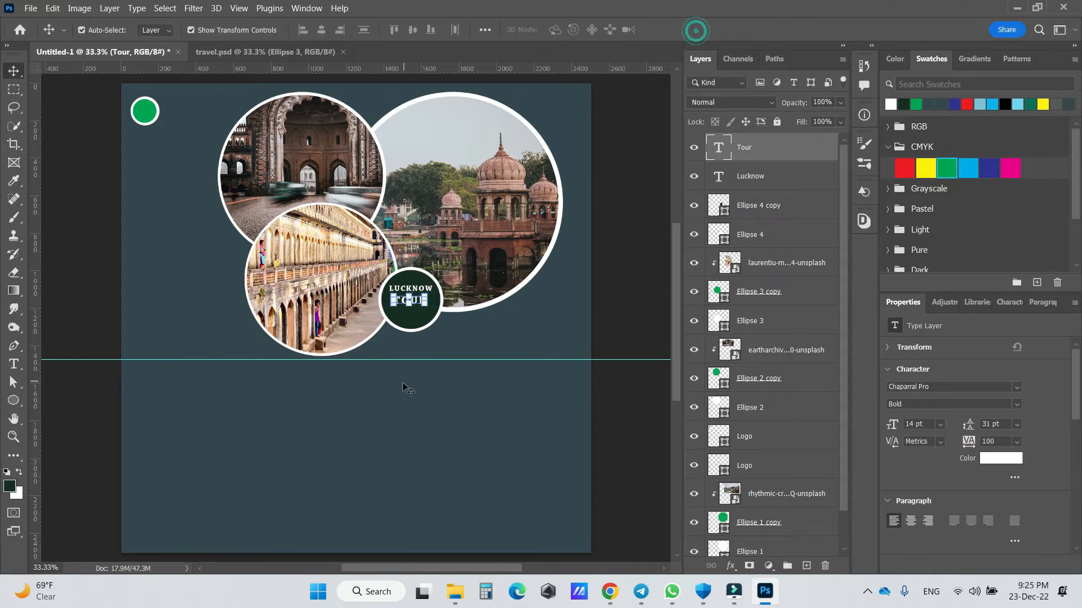
{"action": "left_click", "coordinate": [404, 382]}
{"action": "left_click", "coordinate": [172, 315]}
{"action": "key", "text": "t"}
{"action": "left_click", "coordinate": [174, 313]}
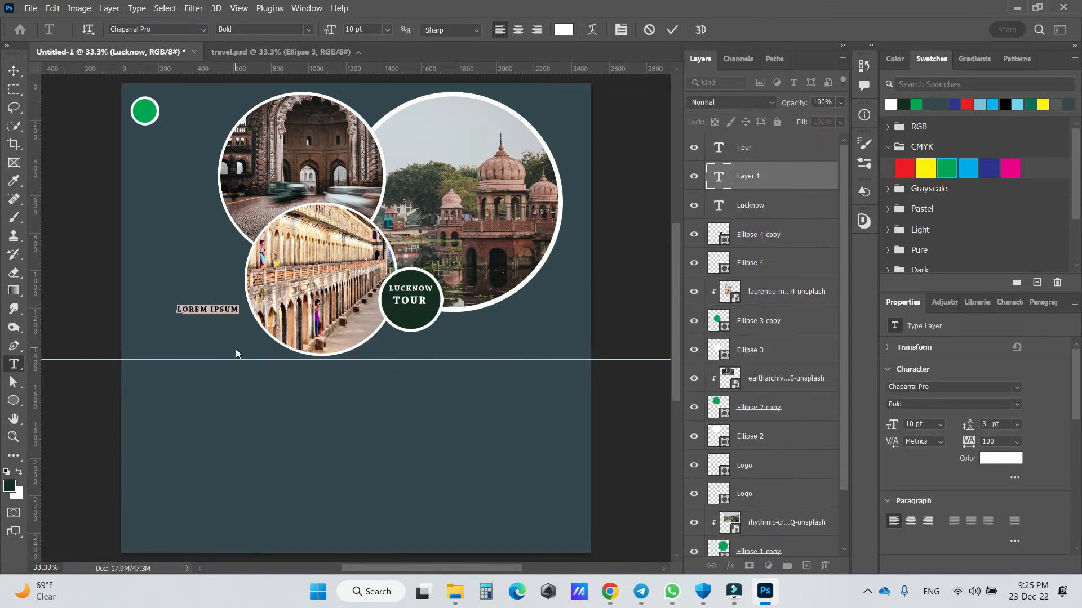
{"action": "type", "text": "PAC"}
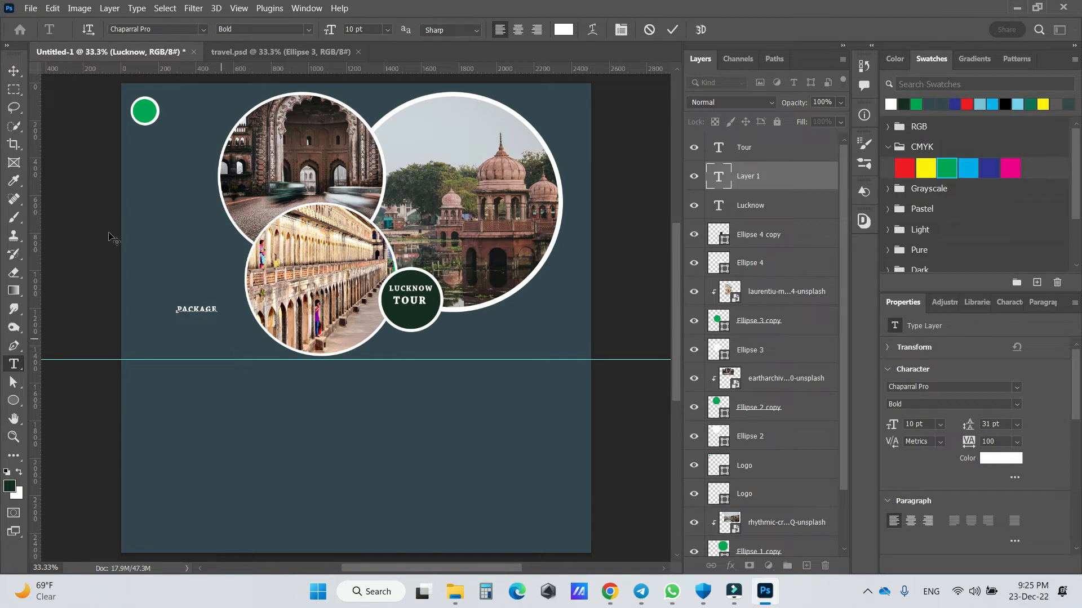
{"action": "left_click", "coordinate": [14, 70]}
{"action": "left_click_drag", "start_coordinate": [206, 312], "coordinate": [418, 313]}
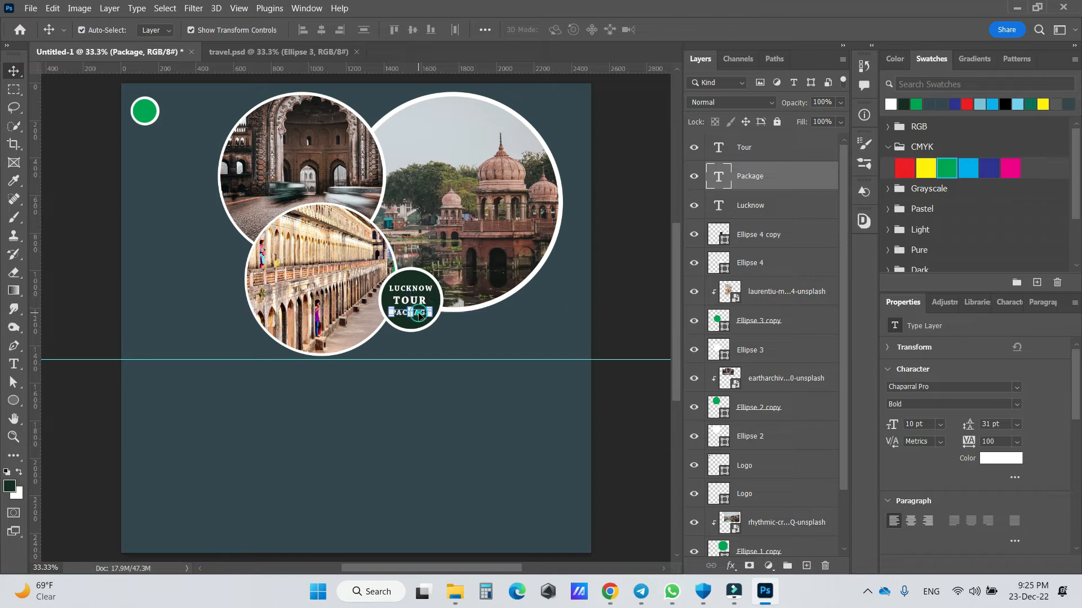
{"action": "left_click_drag", "start_coordinate": [794, 182], "coordinate": [824, 566]}
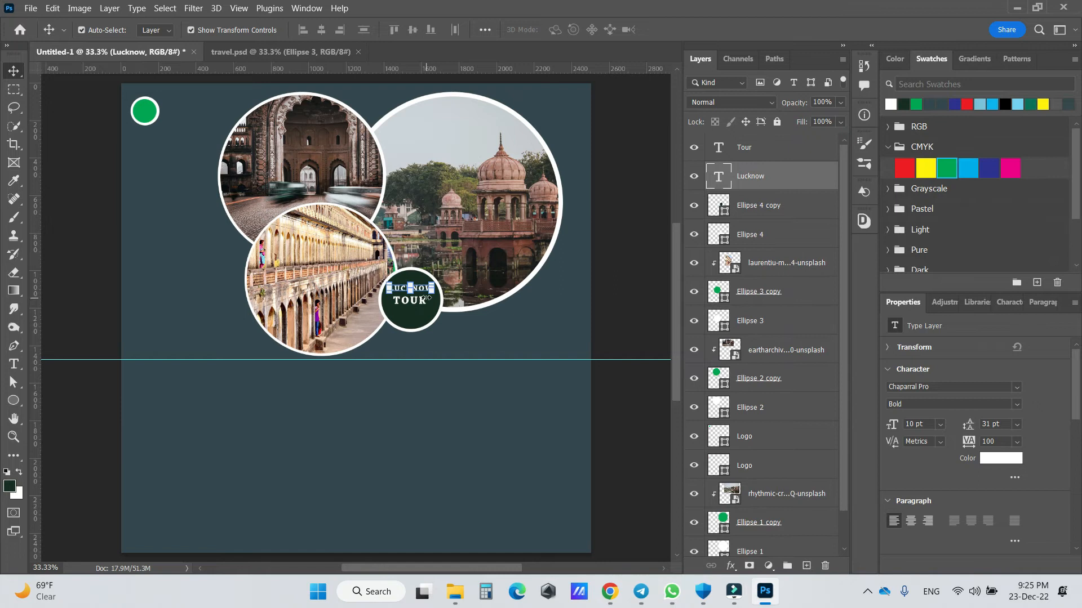
- Duplicate the Lucknow text below Tour in the dark green circle and change the copy's wording to "Package"
{"action": "left_click_drag", "start_coordinate": [421, 290], "coordinate": [419, 309]}
{"action": "double_click", "coordinate": [420, 309]}
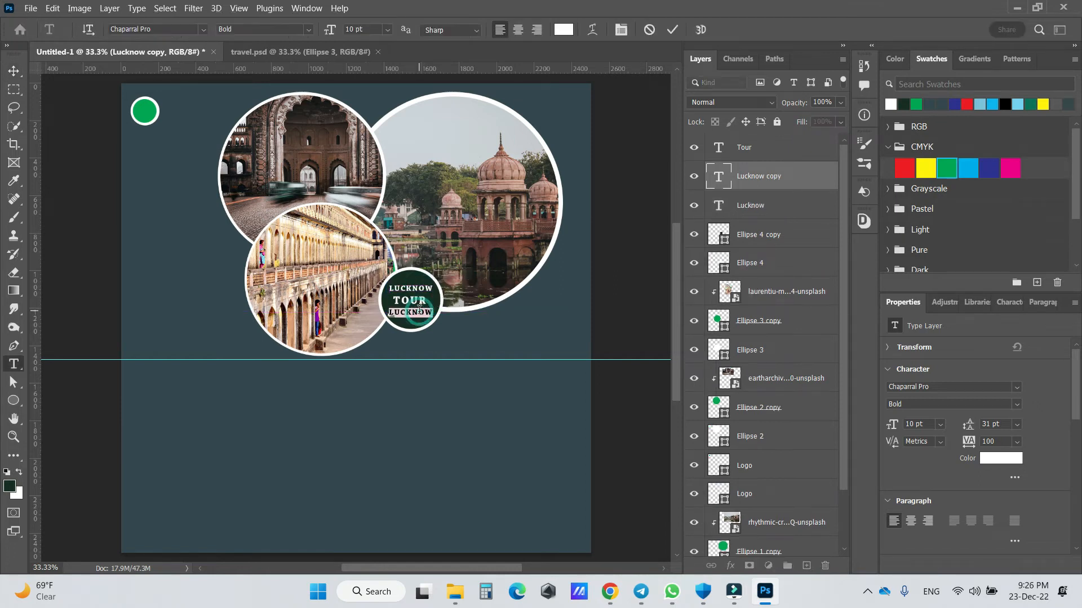
{"action": "type", "text": "PACKAGE"}
{"action": "left_click", "coordinate": [671, 31]}
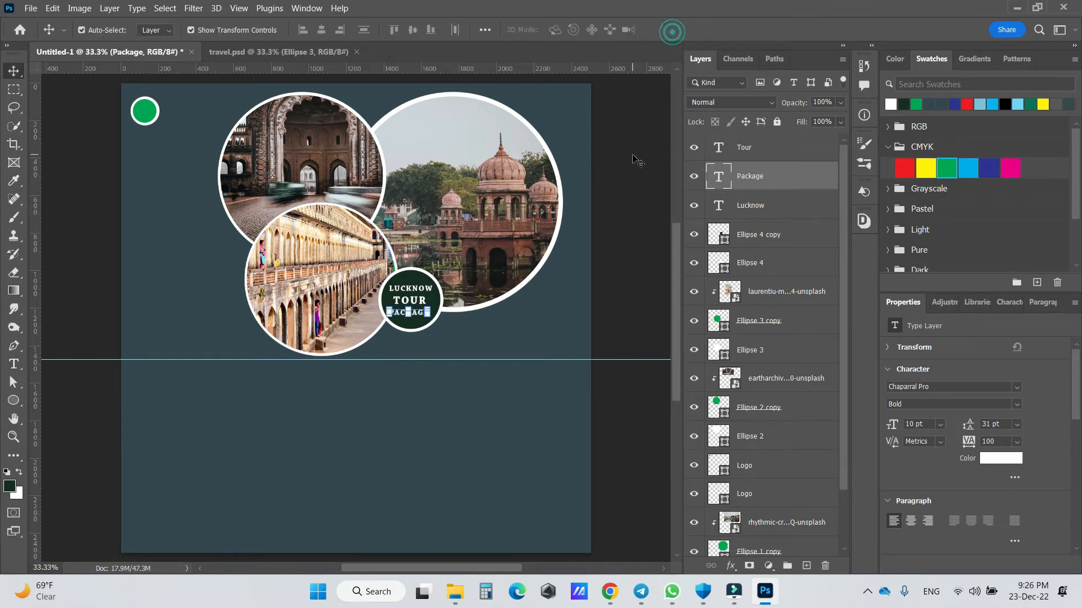
{"action": "left_click", "coordinate": [556, 327]}
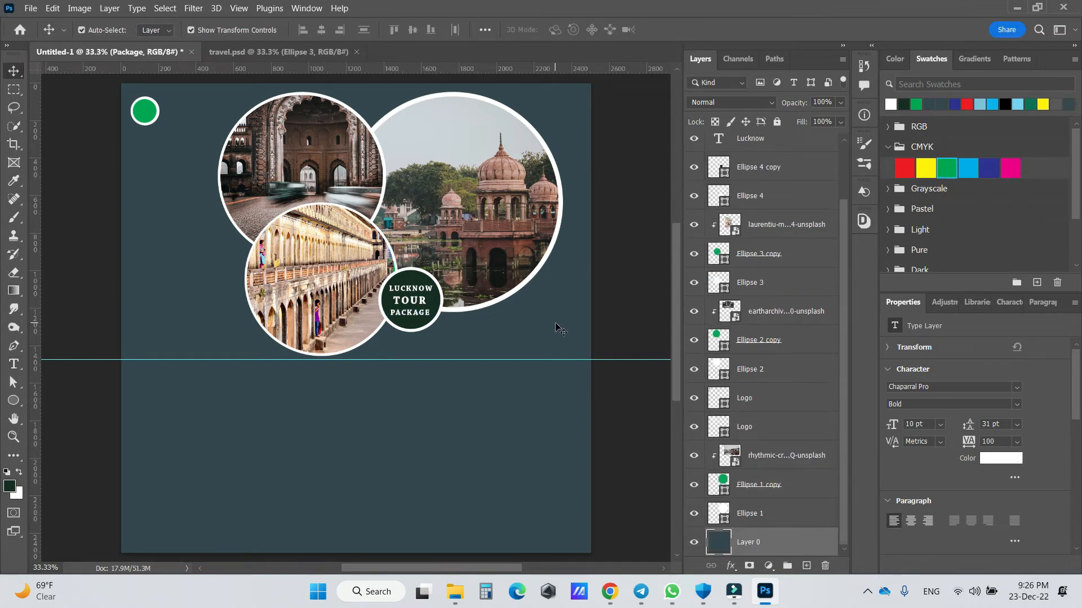
- Centre the Package text and shift the Lucknow, Tour and Package lines slightly up, tightening their spacing inside the circle
{"action": "left_click", "coordinate": [416, 314]}
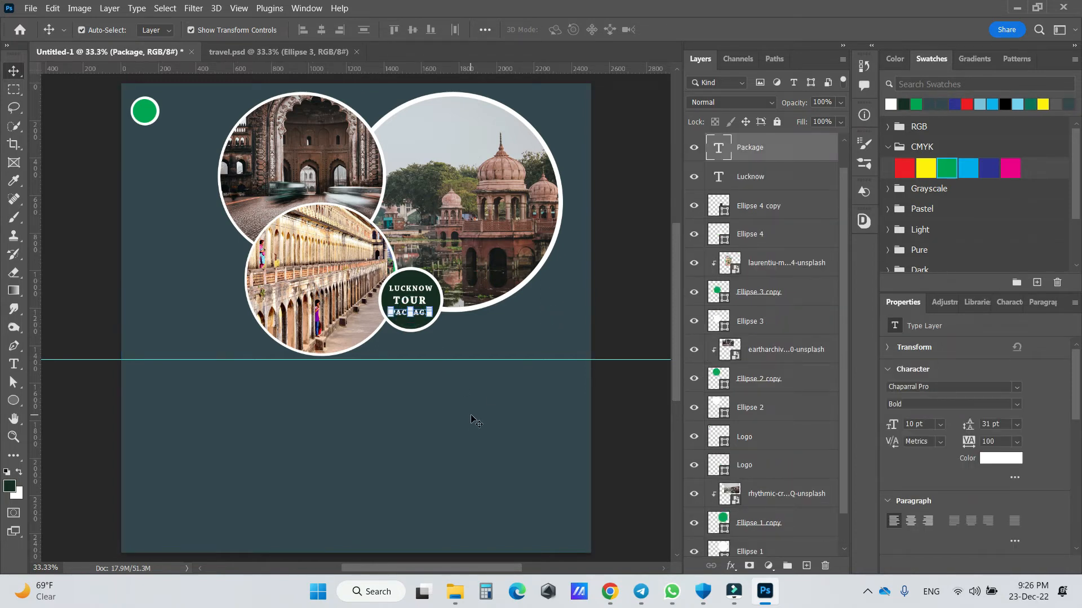
{"action": "left_click", "coordinate": [418, 290]}
{"action": "key", "text": "shift+Up"}
{"action": "key", "text": "shift+Up"}
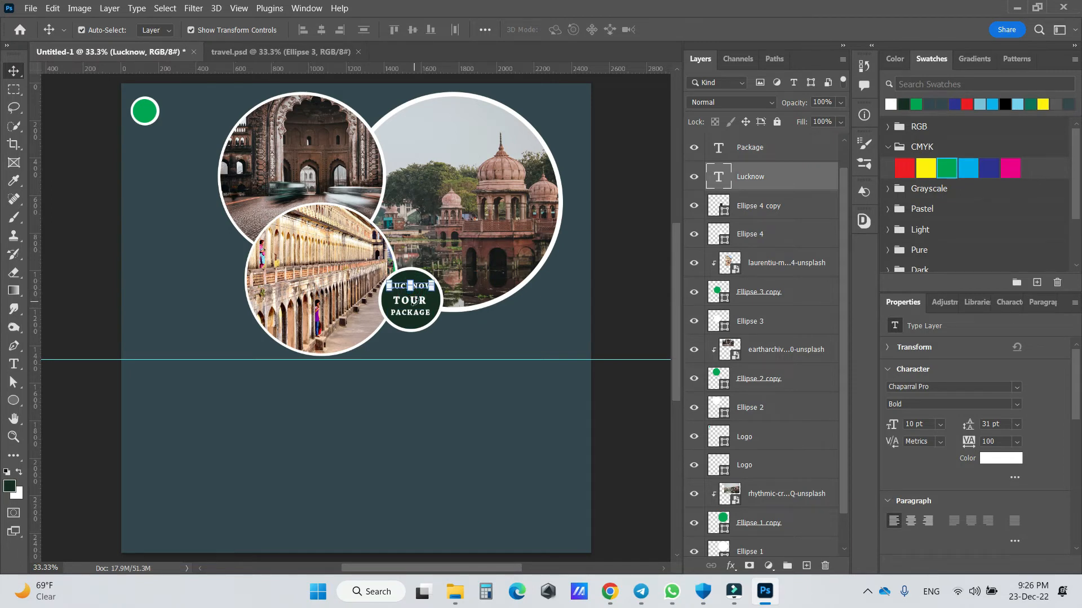
{"action": "left_click", "coordinate": [446, 367]}
{"action": "left_click", "coordinate": [410, 300]}
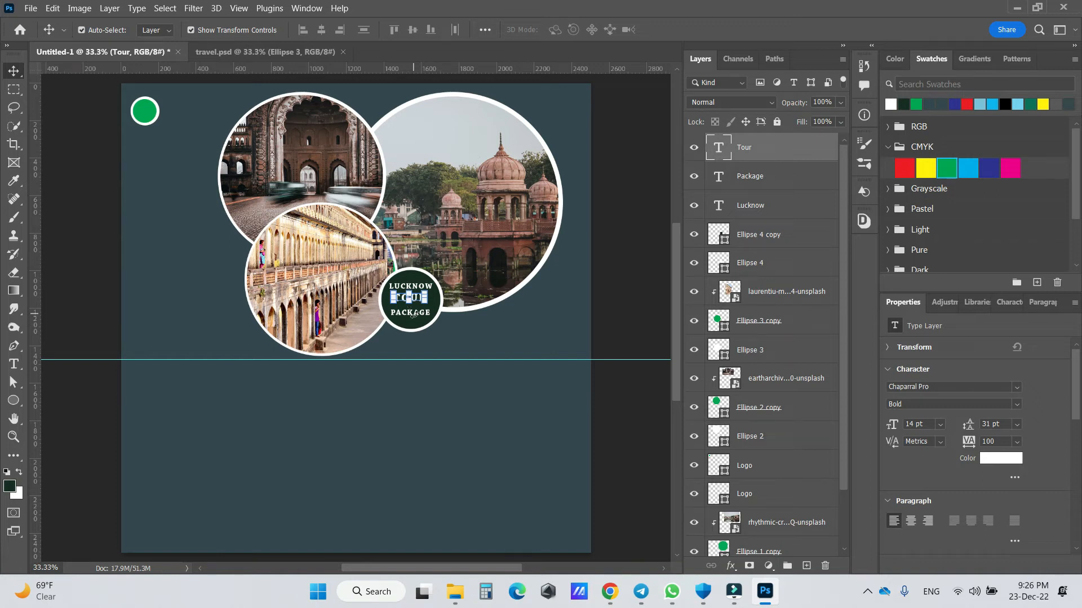
{"action": "left_click", "coordinate": [439, 372]}
{"action": "left_click", "coordinate": [422, 315]}
{"action": "left_click_drag", "start_coordinate": [422, 315], "coordinate": [420, 311]}
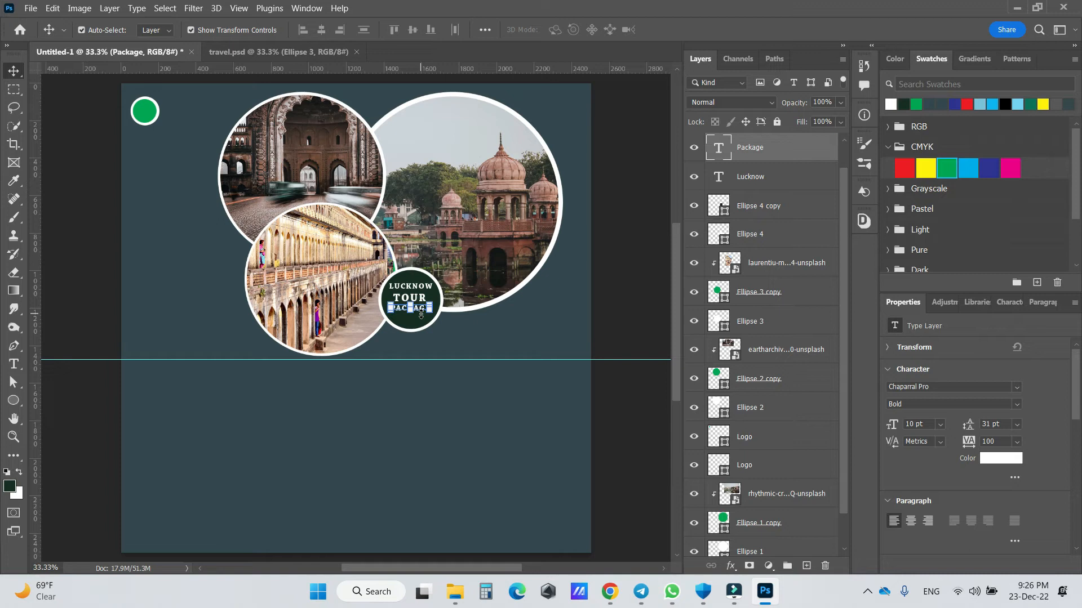
{"action": "left_click", "coordinate": [455, 394]}
- Duplicate the Package text just below itself in the dark green circle and change the copy to "60% Off"
{"action": "left_click", "coordinate": [414, 309]}
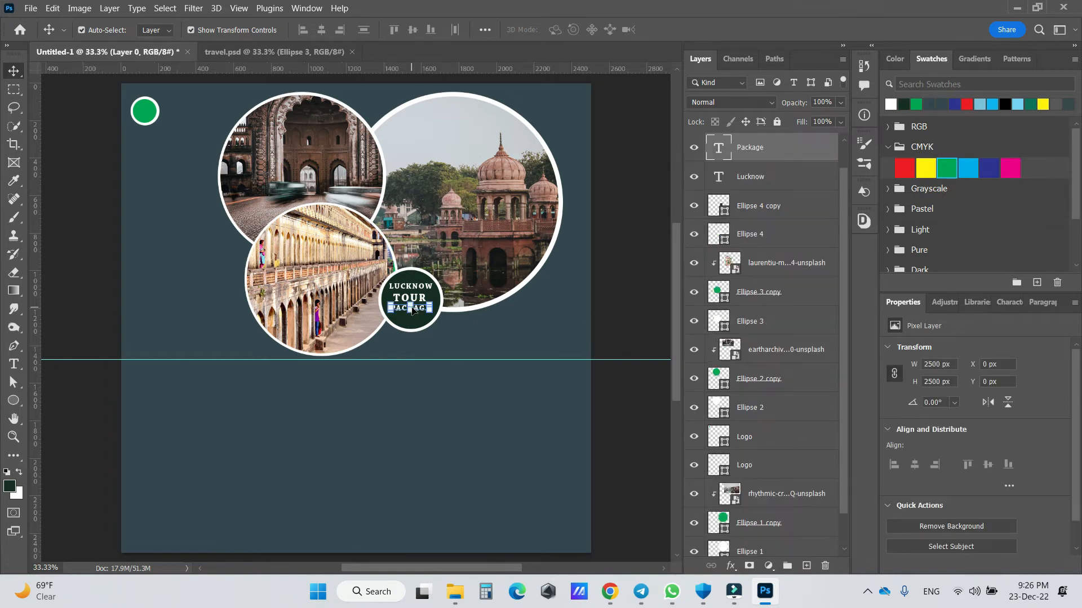
{"action": "left_click_drag", "start_coordinate": [422, 311], "coordinate": [422, 322]}
{"action": "double_click", "coordinate": [421, 318]}
{"action": "left_click", "coordinate": [421, 317]}
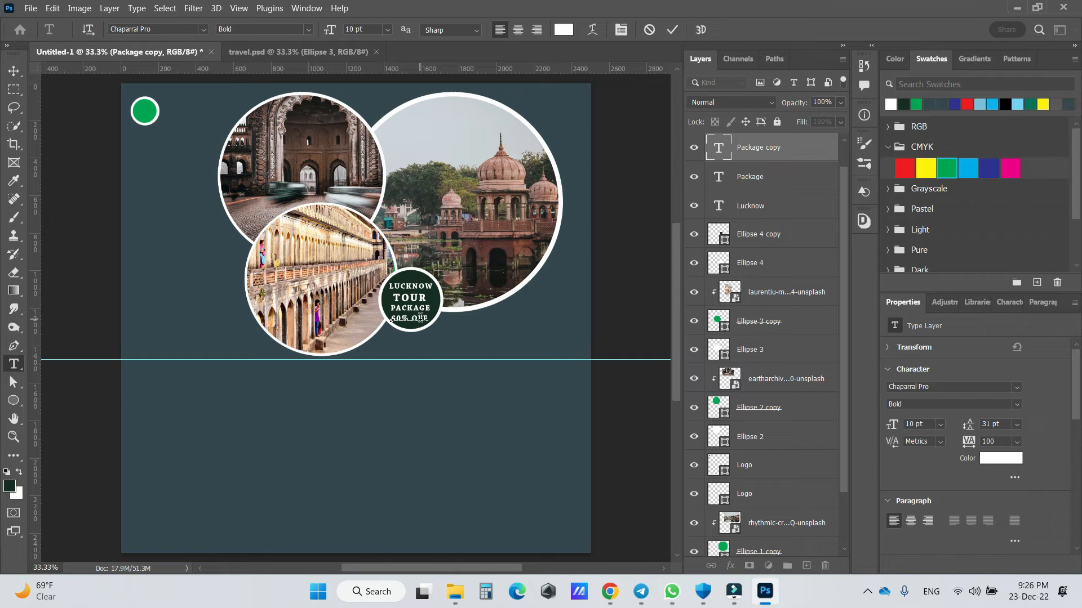
{"action": "left_click", "coordinate": [673, 29]}
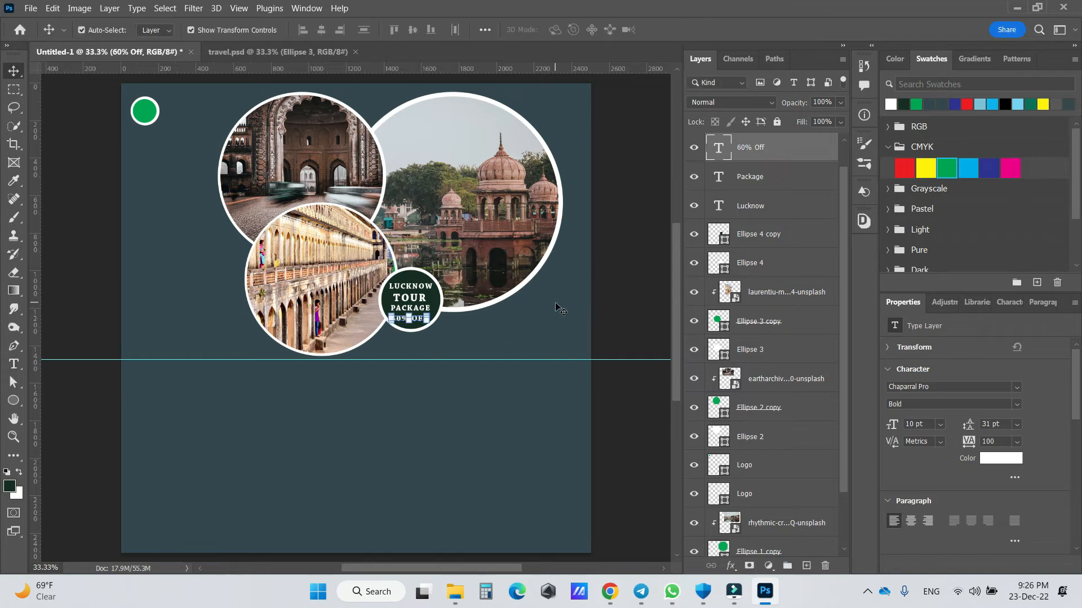
{"action": "left_click", "coordinate": [558, 309]}
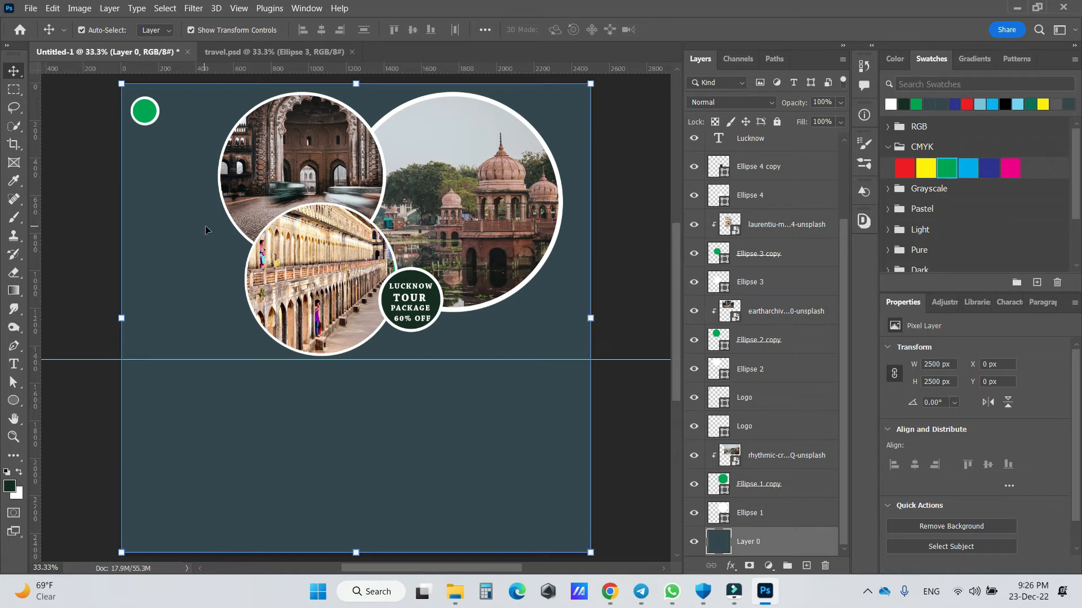
- Duplicate the Lucknow text beside the small green logo circle and change the copy's wording to "Logo"
{"action": "left_click", "coordinate": [406, 291]}
{"action": "left_click", "coordinate": [407, 289]}
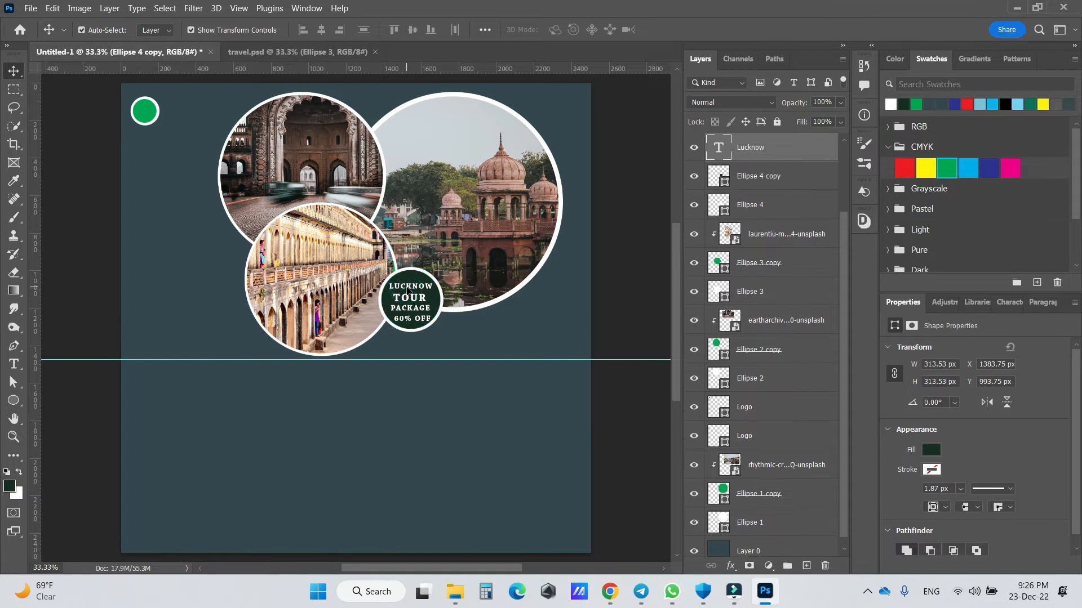
{"action": "left_click_drag", "start_coordinate": [402, 289], "coordinate": [174, 102]}
{"action": "double_click", "coordinate": [175, 102]}
{"action": "type", "text": "LOGO"}
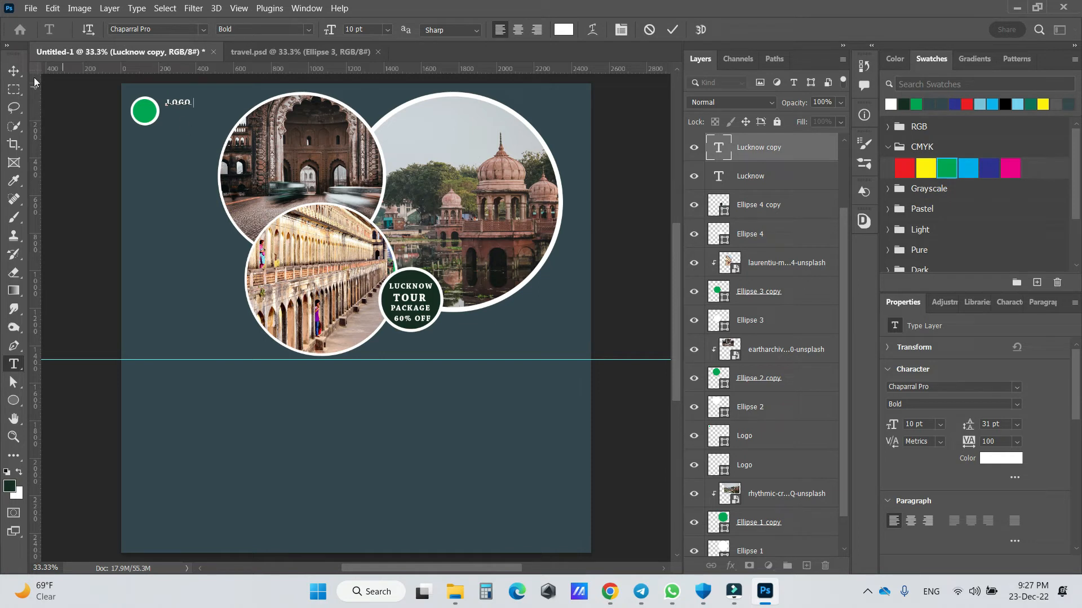
{"action": "left_click", "coordinate": [13, 70]}
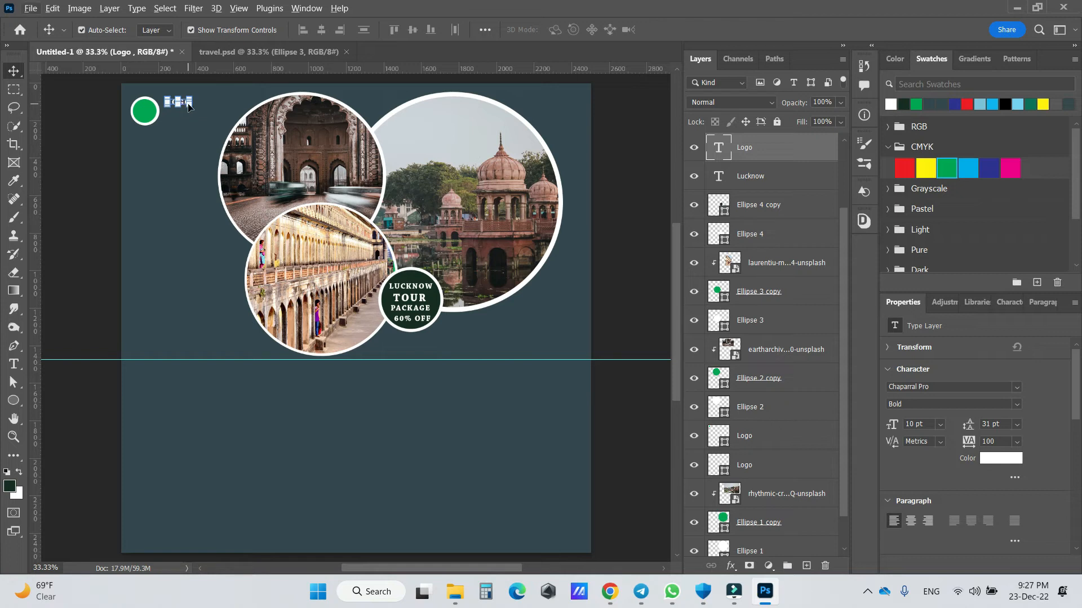
- Enlarge the Logo text beside the small green circle to 18 pt
{"action": "double_click", "coordinate": [186, 101]}
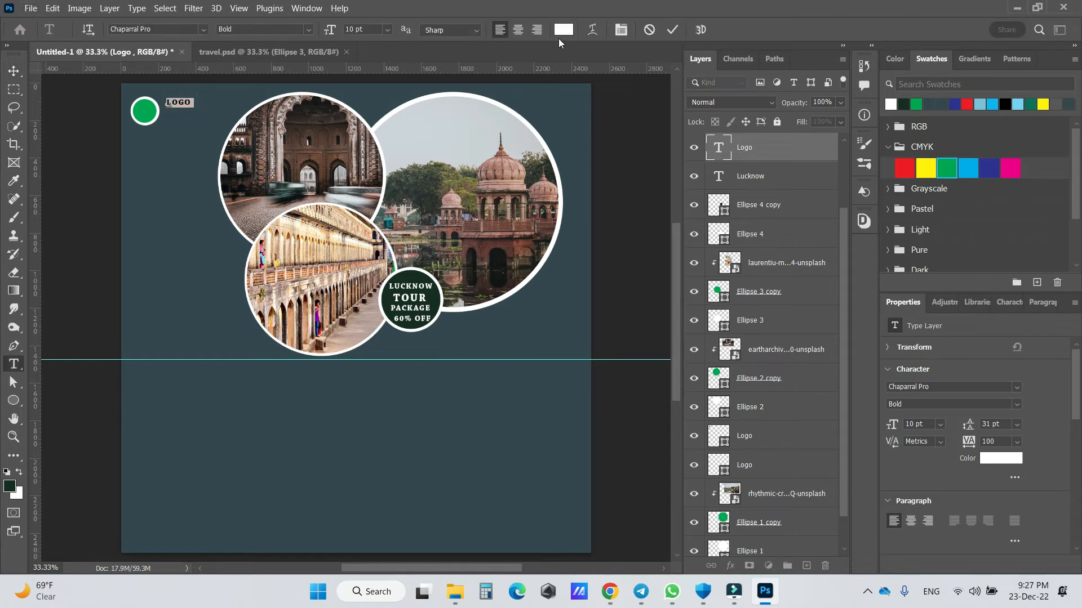
{"action": "left_click", "coordinate": [387, 29]}
{"action": "left_click", "coordinate": [373, 138]}
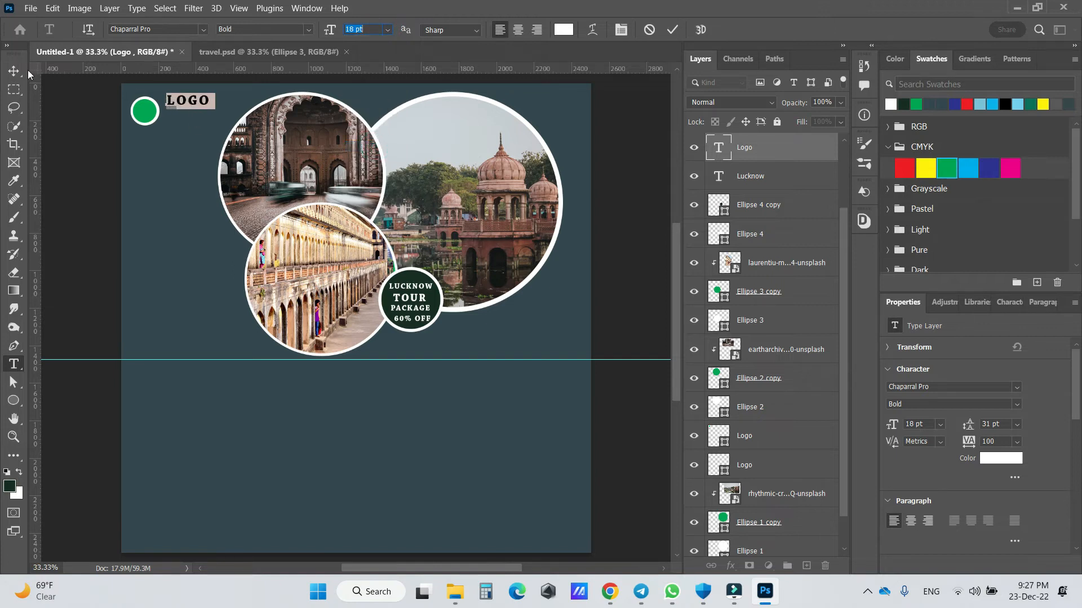
{"action": "key", "text": "Escape"}
{"action": "key", "text": "v"}
- Duplicate the Logo text directly beneath itself and change the copy's wording to "slogan"
{"action": "left_click_drag", "start_coordinate": [194, 101], "coordinate": [194, 117]}
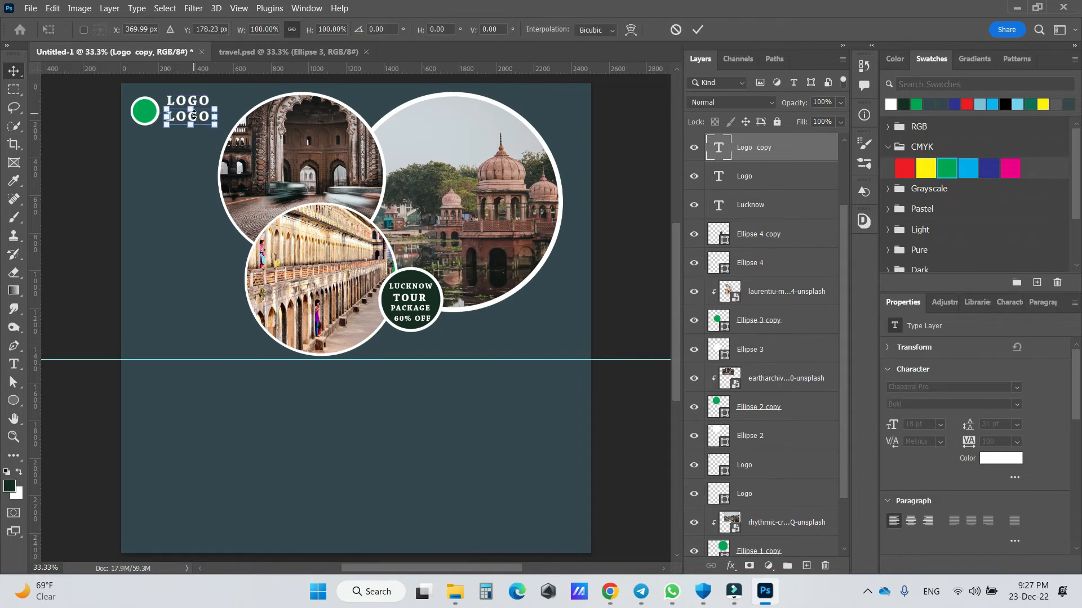
{"action": "double_click", "coordinate": [197, 116]}
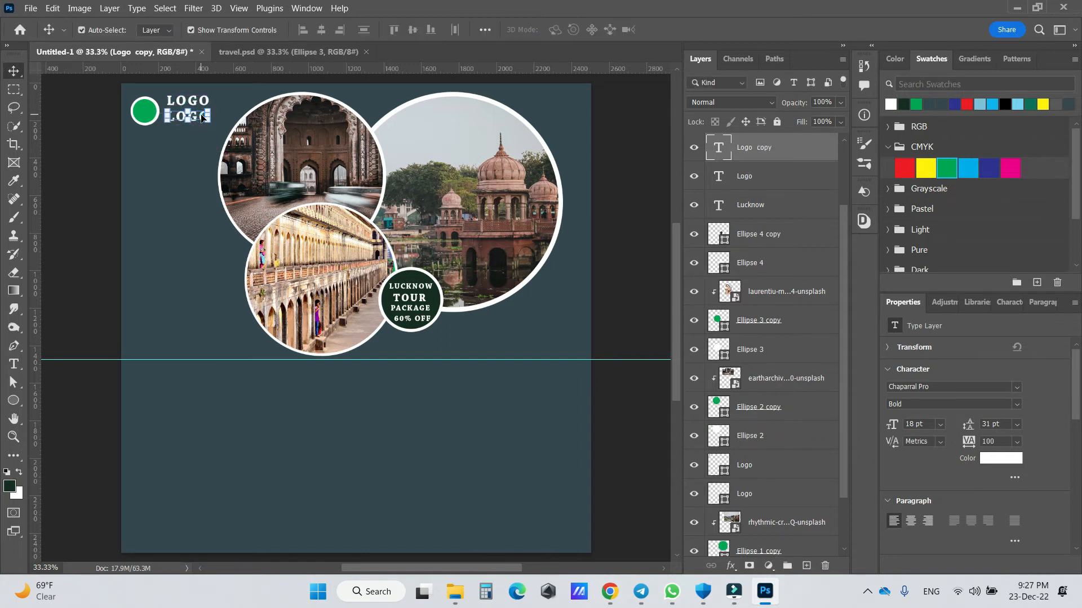
{"action": "type", "text": "SLOGAN"}
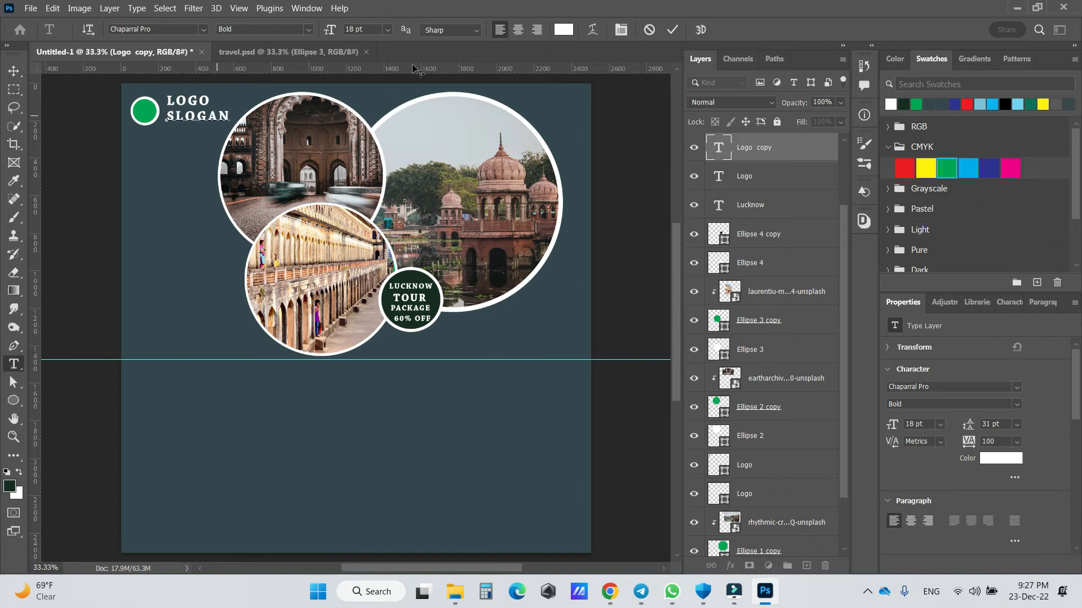
{"action": "left_click", "coordinate": [672, 29]}
{"action": "key", "text": "v"}
{"action": "left_click", "coordinate": [205, 212]}
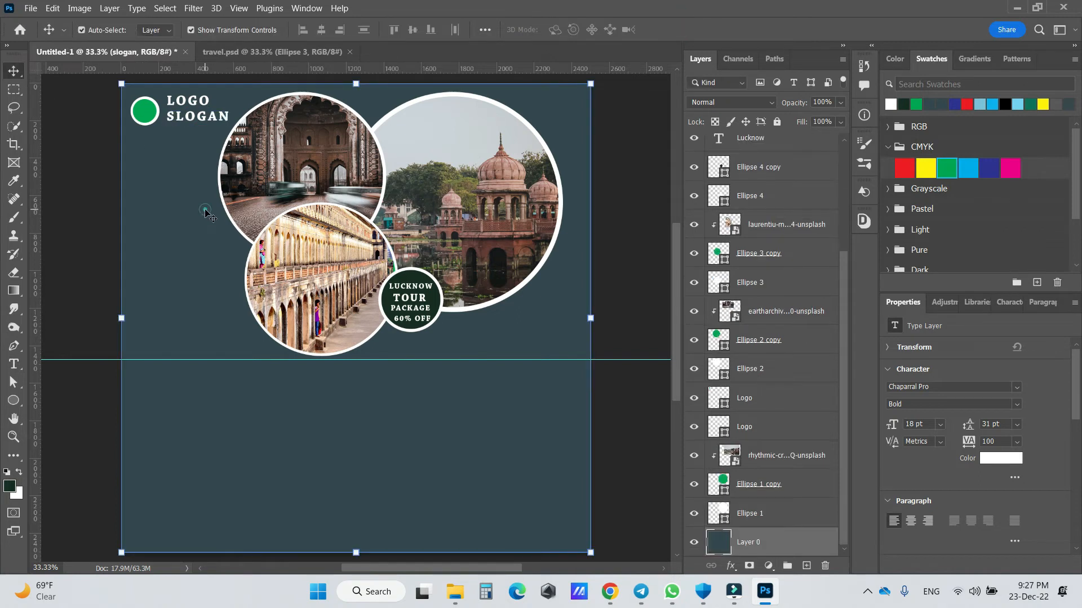
- Raise both layered logo circles slightly beside the Logo text, and move the slogan text slightly closer beneath it
{"action": "left_click", "coordinate": [153, 119]}
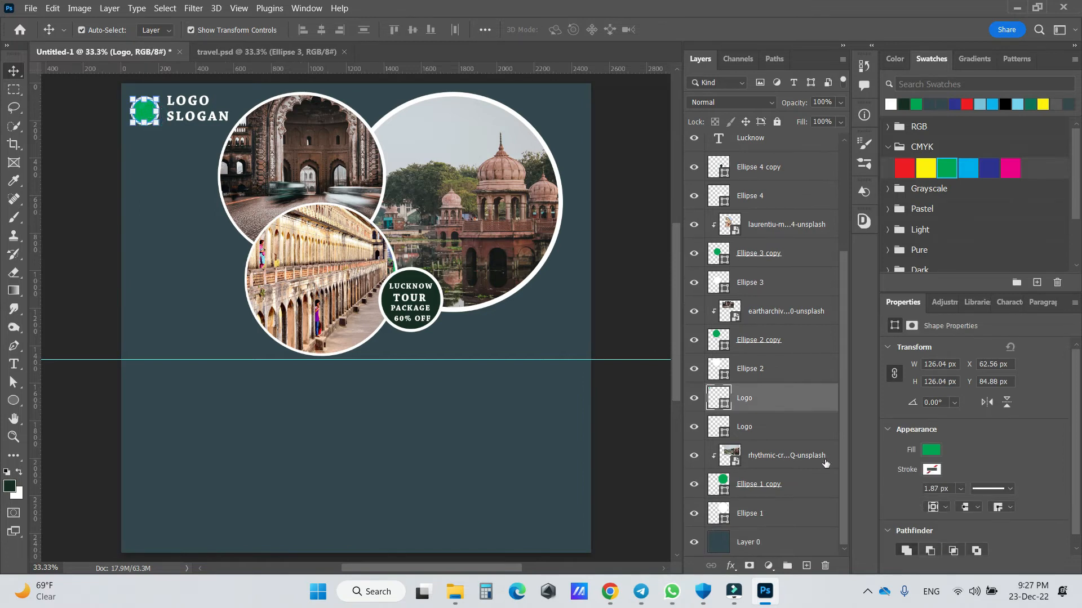
{"action": "left_click", "coordinate": [766, 422], "text": "shift"}
{"action": "left_click_drag", "start_coordinate": [148, 115], "coordinate": [148, 114]}
{"action": "left_click", "coordinate": [181, 219]}
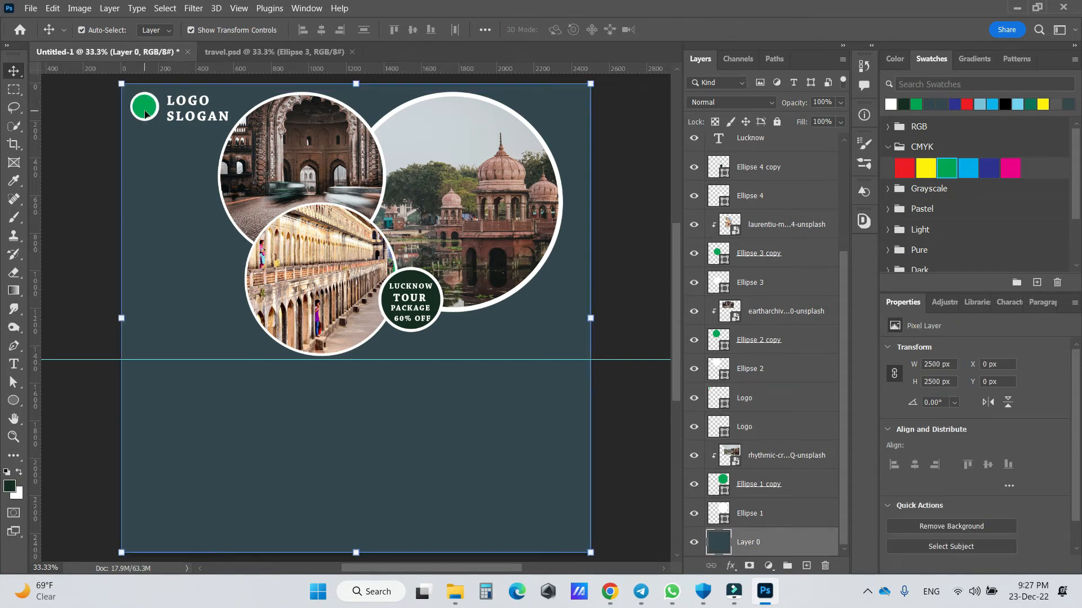
{"action": "left_click", "coordinate": [145, 115]}
{"action": "left_click", "coordinate": [178, 117]}
{"action": "left_click_drag", "start_coordinate": [178, 117], "coordinate": [179, 117]}
{"action": "left_click", "coordinate": [189, 171]}
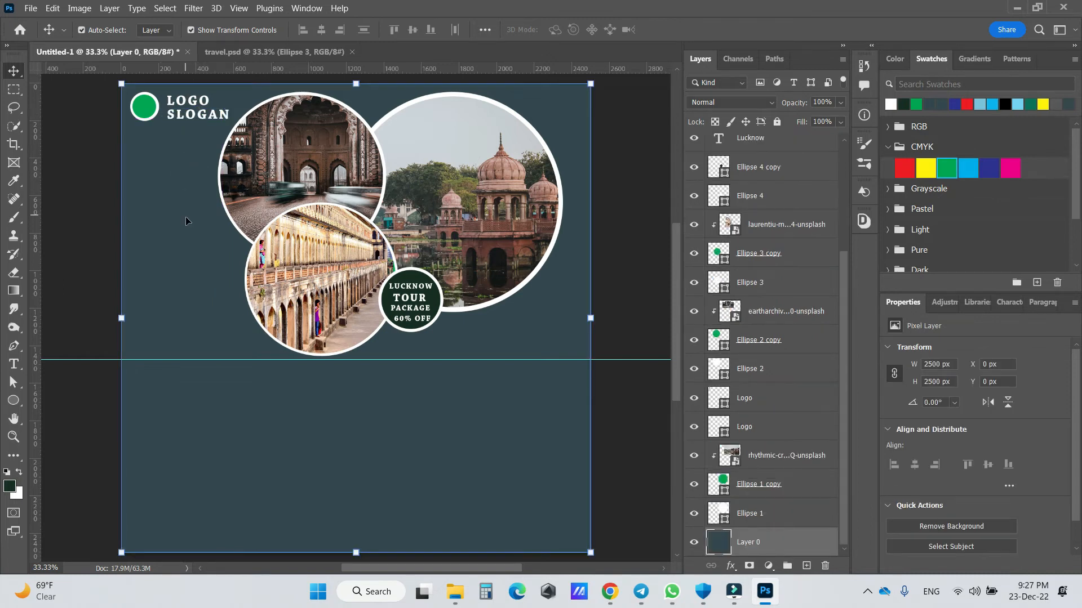
- Paste the large white two-line heading "Lorem Ipsum is simply dummy" just below the horizontal guide
{"action": "key", "text": "ctrl+v"}
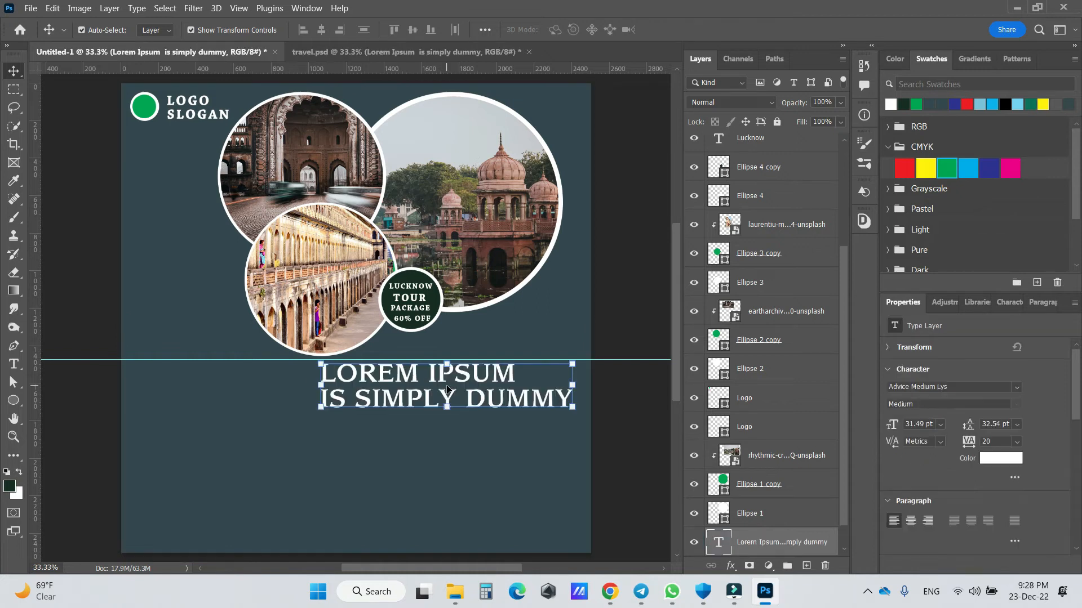
{"action": "double_click", "coordinate": [448, 389]}
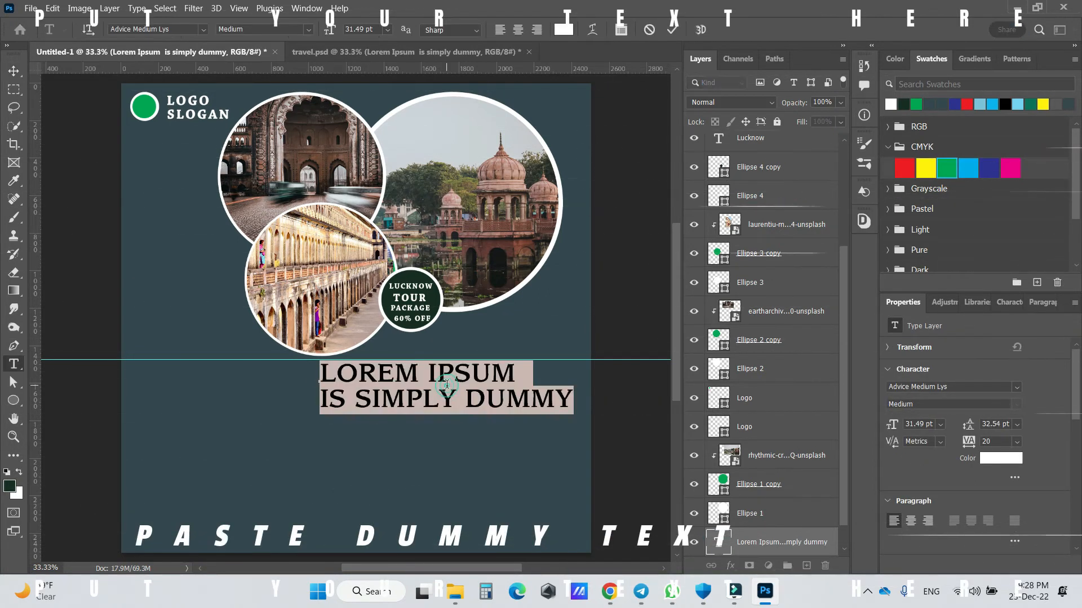
{"action": "key", "text": "ctrl+Return"}
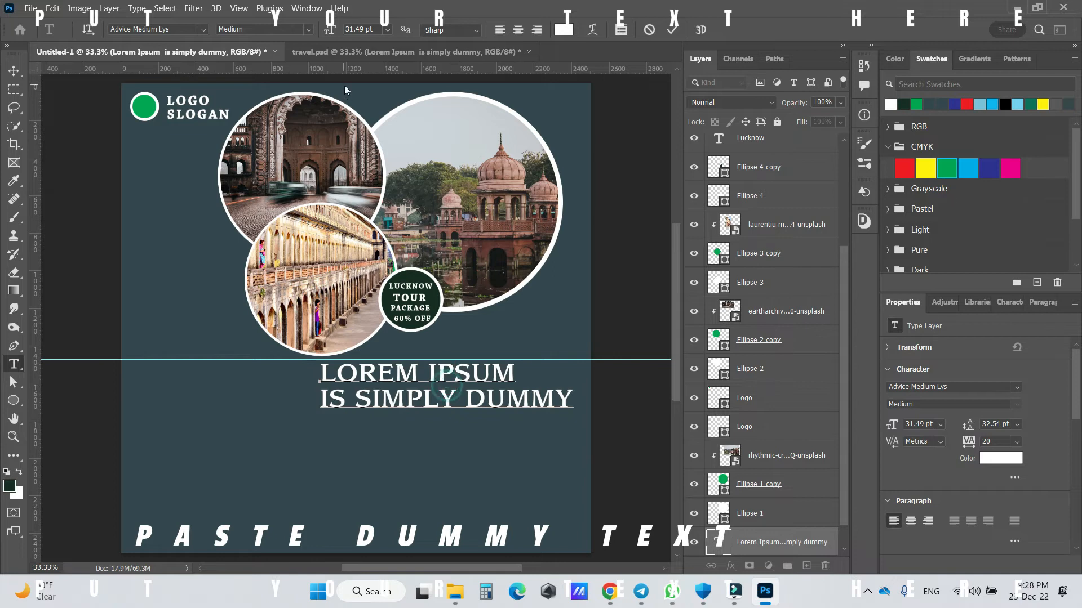
{"action": "key", "text": "v"}
- Paste the two Lorem ipsum paragraphs beneath the heading and add a vertical guide just inside the canvas's left edge
{"action": "key", "text": "ctrl+v"}
{"action": "left_click_drag", "start_coordinate": [416, 450], "coordinate": [445, 485]}
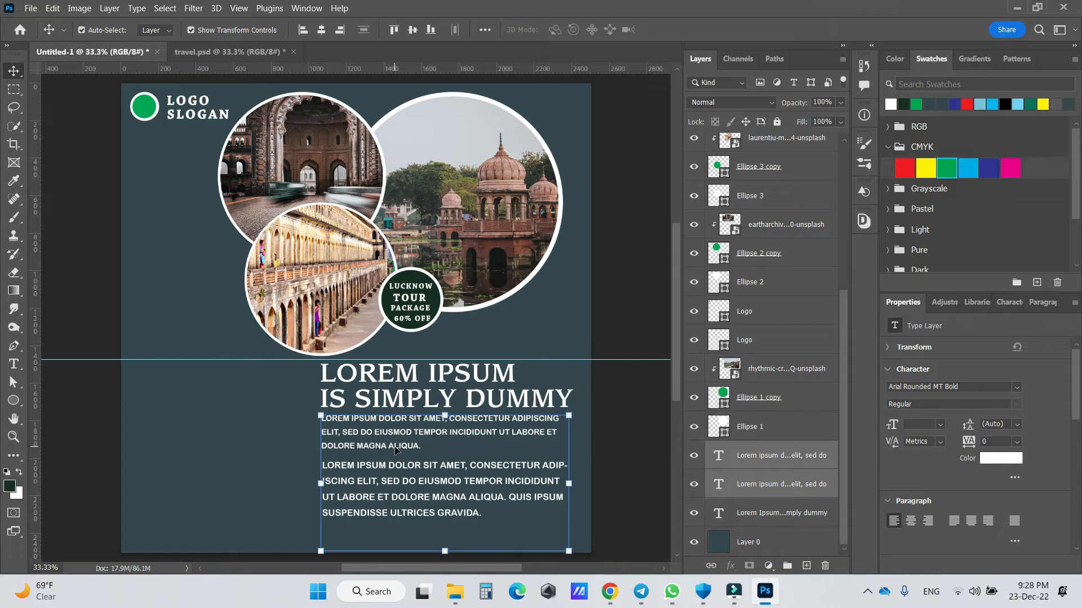
{"action": "left_click_drag", "start_coordinate": [33, 455], "coordinate": [129, 459]}
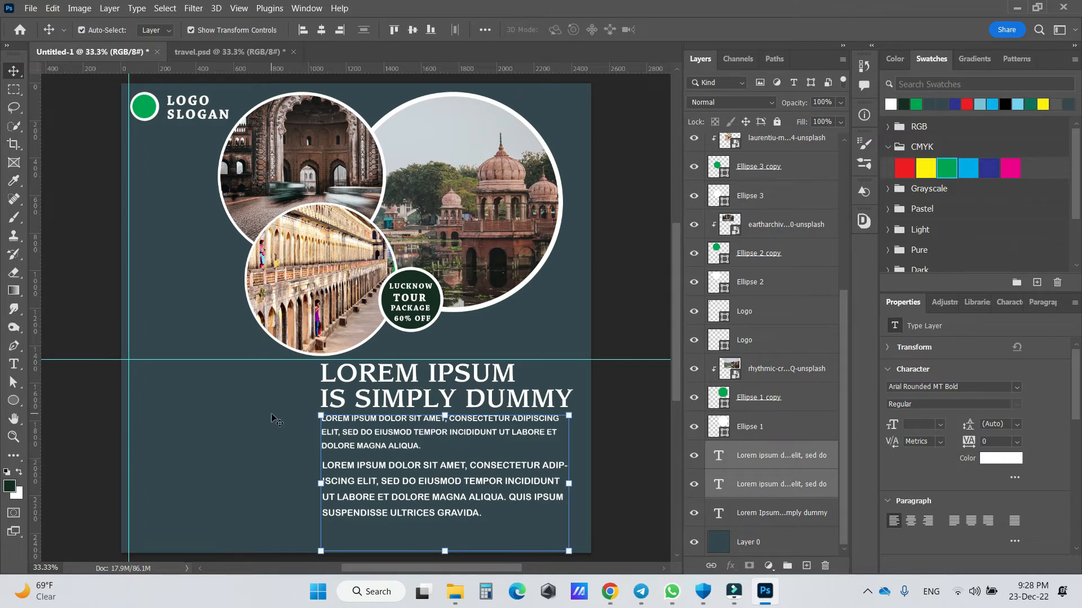
{"action": "left_click", "coordinate": [393, 439]}
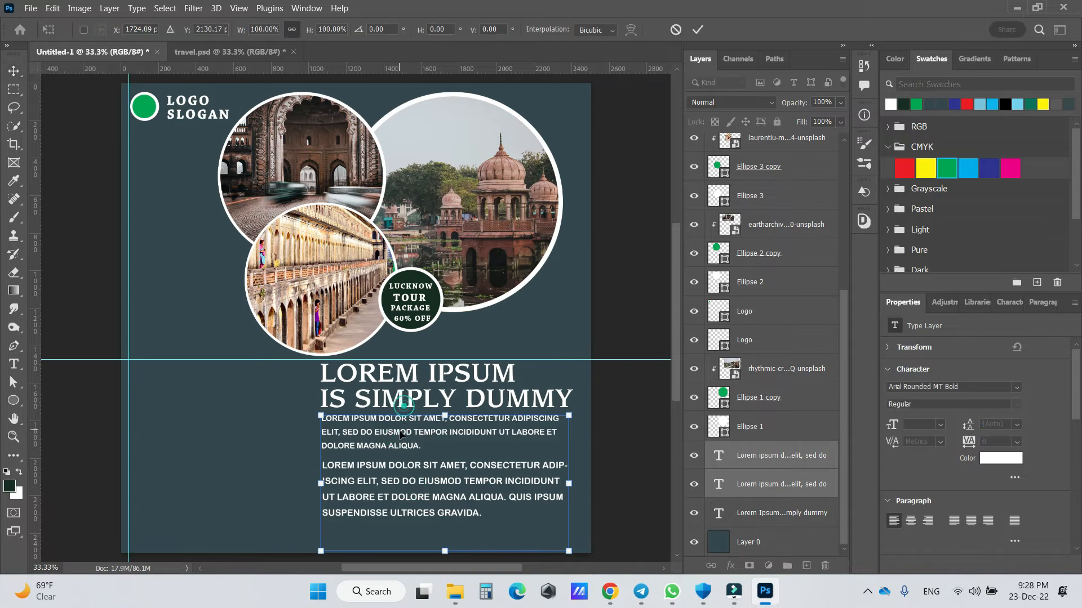
{"action": "left_click", "coordinate": [262, 414]}
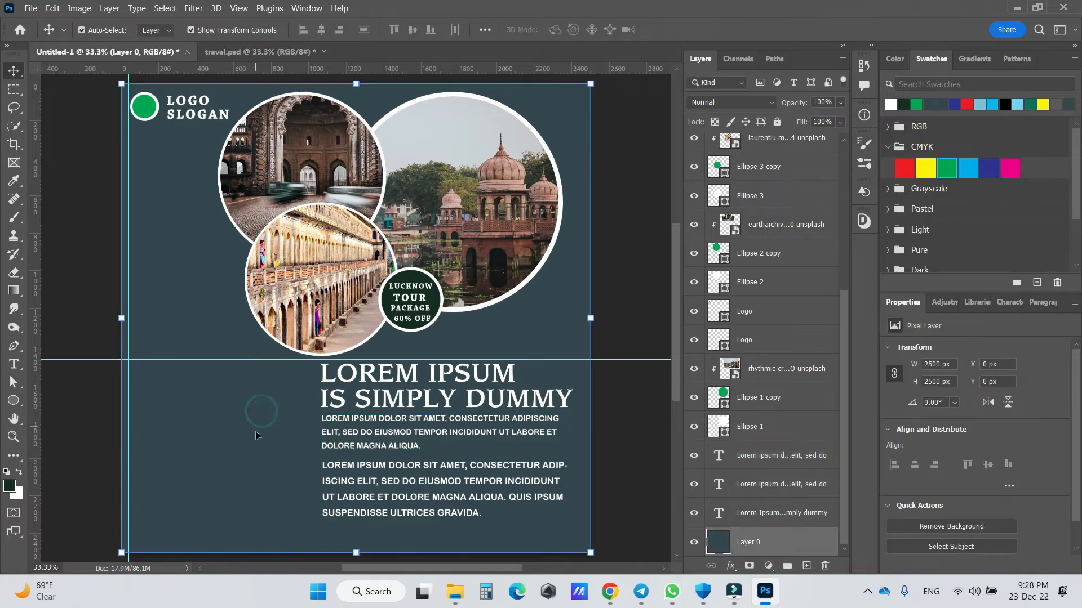
- Draw a 198 px circle below the horizontal guide and position it beside the left vertical guide at about X 61, Y 1493 px
{"action": "right_click", "coordinate": [14, 400]}
{"action": "left_click", "coordinate": [56, 414]}
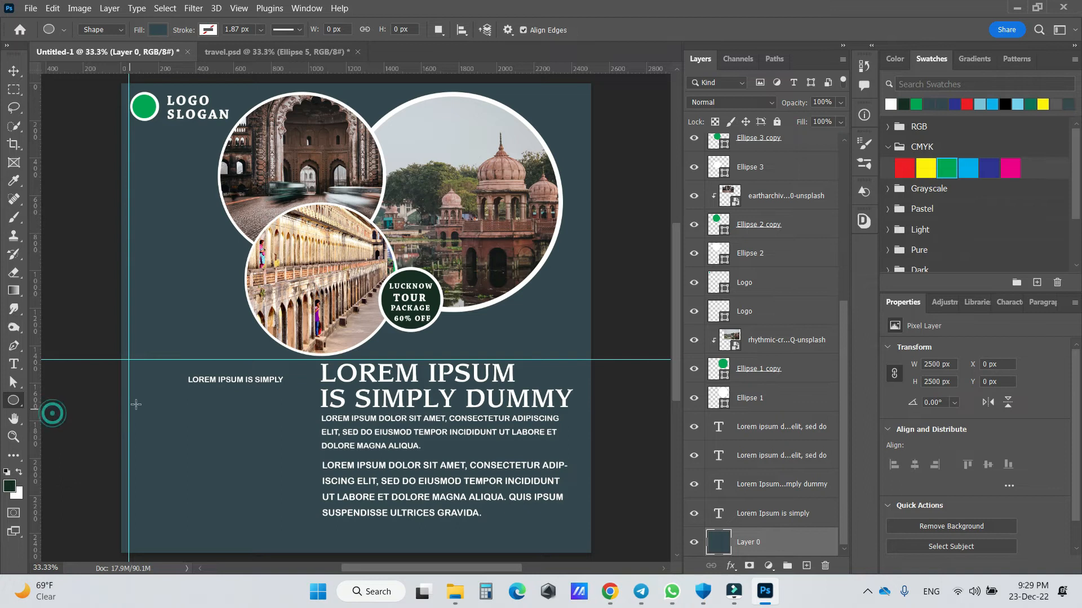
{"action": "left_click_drag", "start_coordinate": [136, 376], "coordinate": [173, 429]}
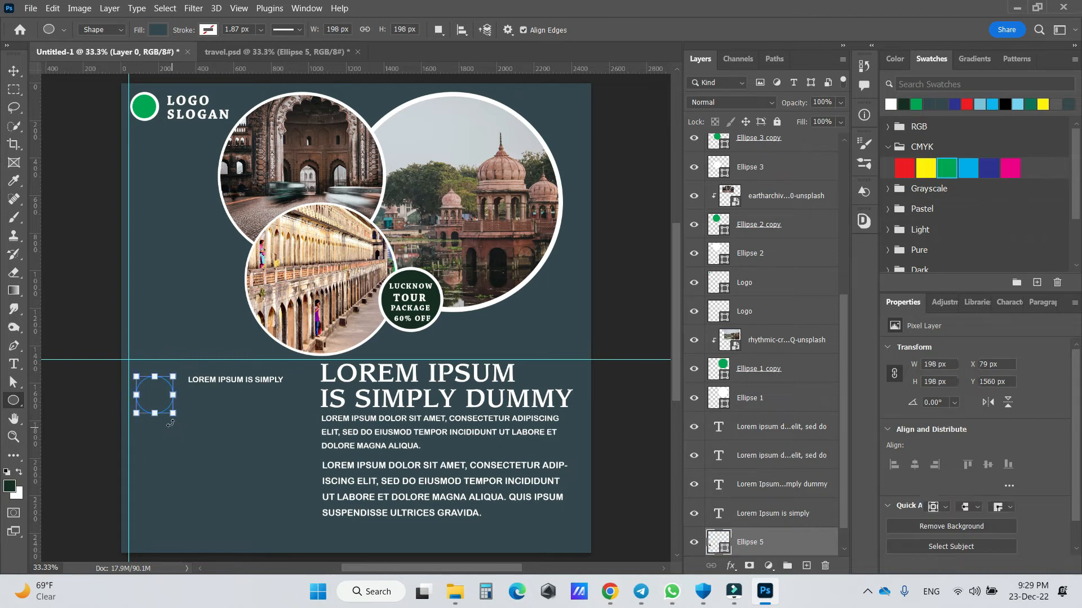
{"action": "left_click", "coordinate": [14, 71]}
{"action": "left_click_drag", "start_coordinate": [158, 393], "coordinate": [154, 385]}
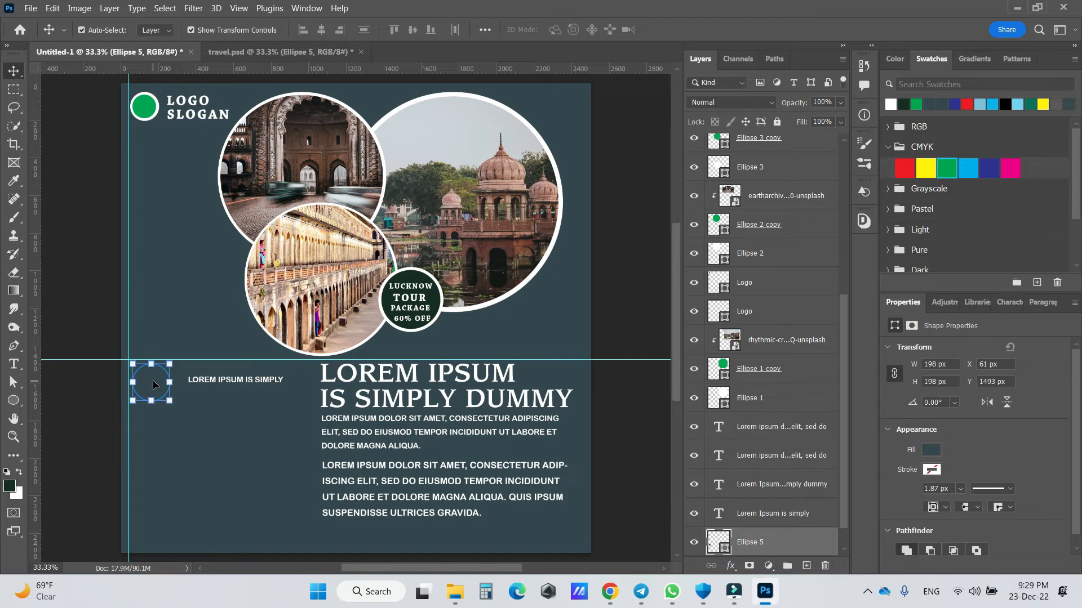
- Fill the new circle with white and duplicate it twice directly below to form an evenly spaced column of three
{"action": "key", "text": "ctrl+BackSpace"}
{"action": "left_click_drag", "start_coordinate": [153, 385], "coordinate": [156, 496]}
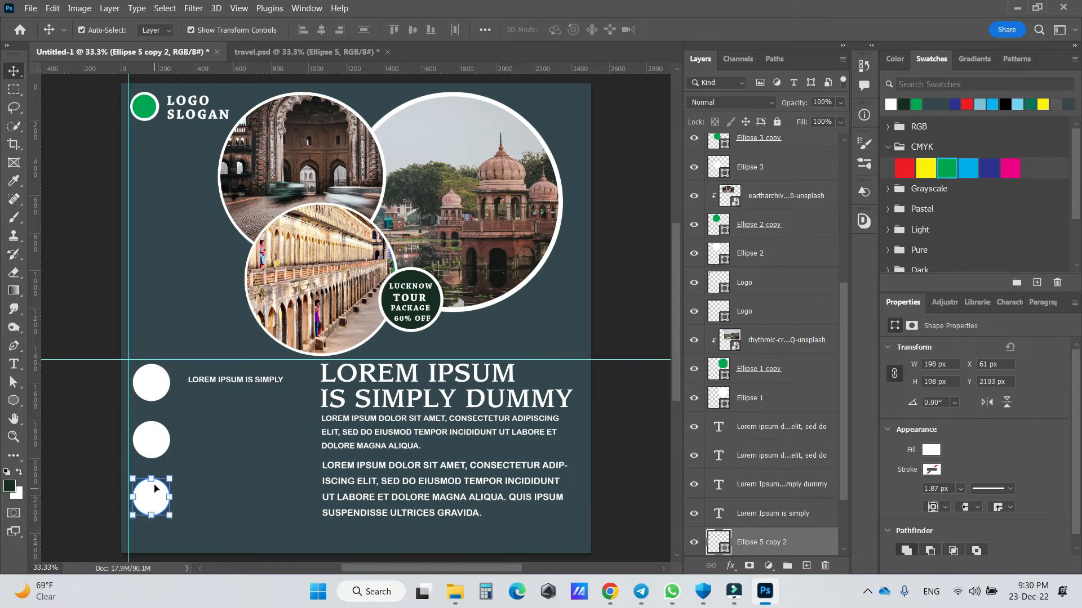
{"action": "left_click", "coordinate": [213, 424]}
{"action": "left_click", "coordinate": [161, 391]}
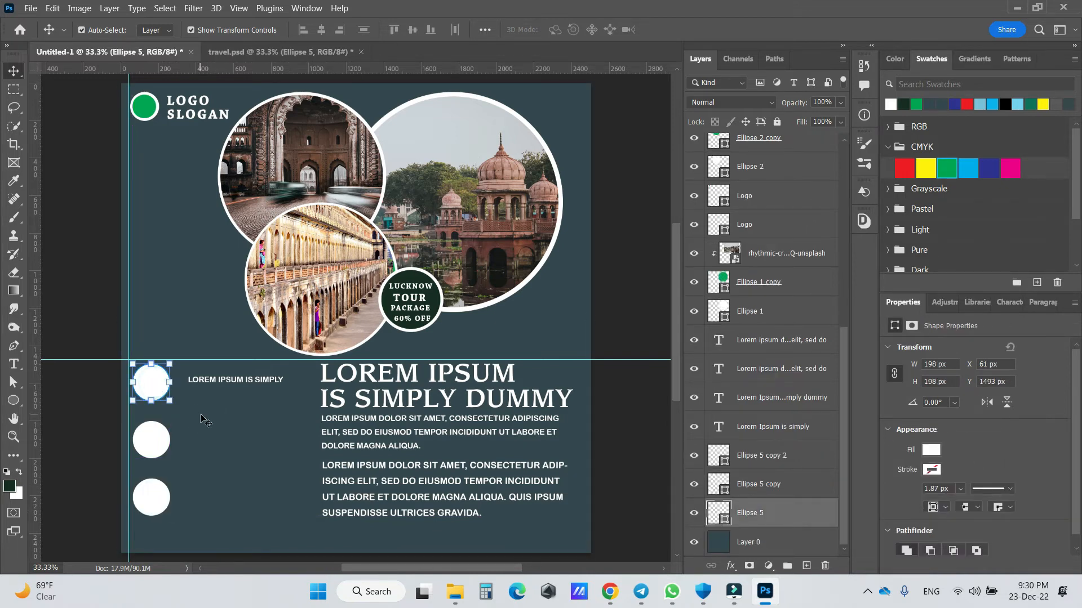
- Place a smaller copy of the short Lorem ipsum paragraph beneath the "Lorem Ipsum is simply" title beside the top white circle
{"action": "left_click_drag", "start_coordinate": [336, 413], "coordinate": [252, 399]}
{"action": "left_click", "coordinate": [363, 434]}
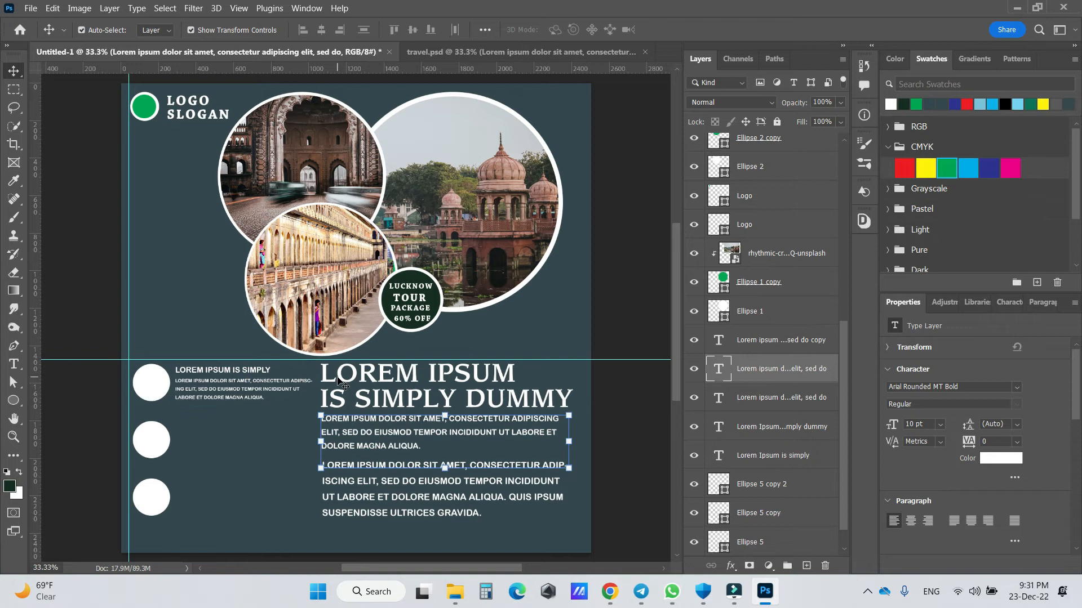
- Add a vertical guide just inside the canvas's right edge and shift the large heading and both paragraphs right to fit it
{"action": "left_click_drag", "start_coordinate": [32, 373], "coordinate": [583, 404]}
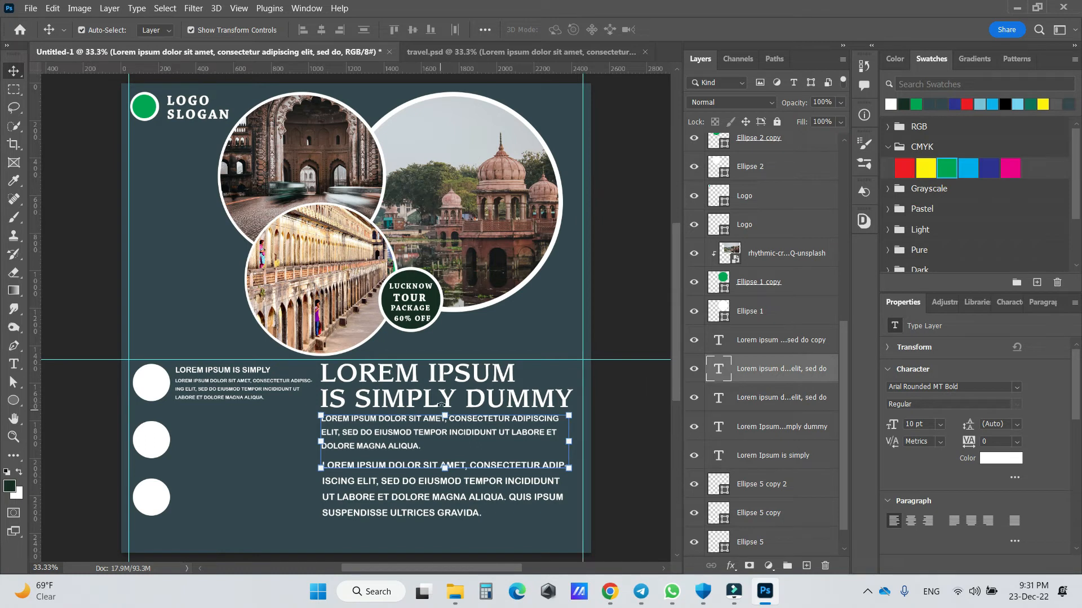
{"action": "left_click_drag", "start_coordinate": [448, 381], "coordinate": [445, 382]}
{"action": "left_click_drag", "start_coordinate": [386, 443], "coordinate": [393, 440]}
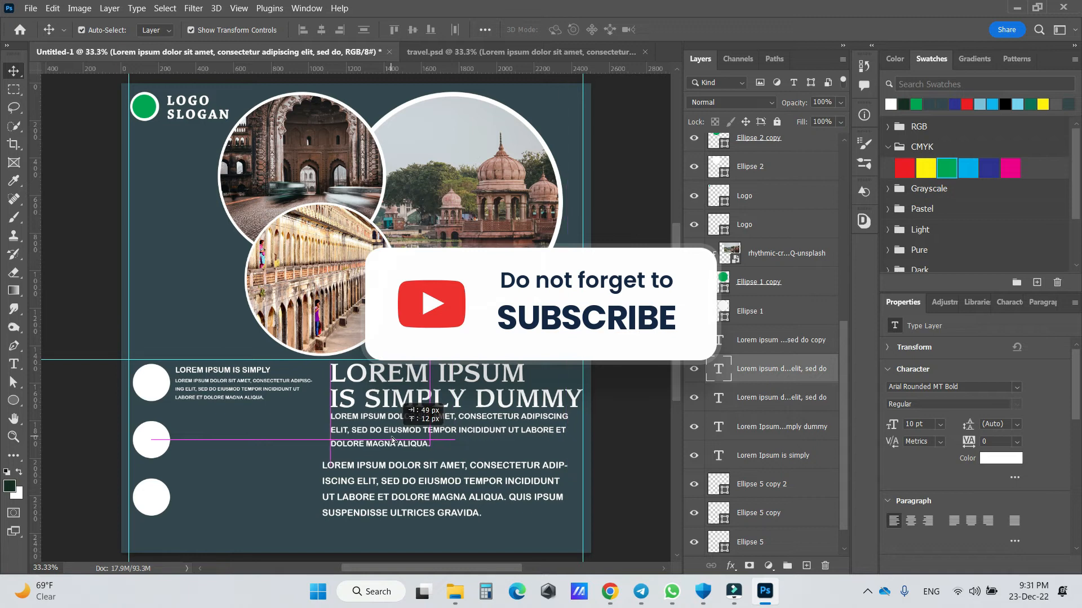
{"action": "mouse_move", "coordinate": [384, 494]}
{"action": "left_mouse_down"}
{"action": "mouse_move", "coordinate": [411, 493]}
{"action": "mouse_move", "coordinate": [393, 498]}
{"action": "left_mouse_up"}
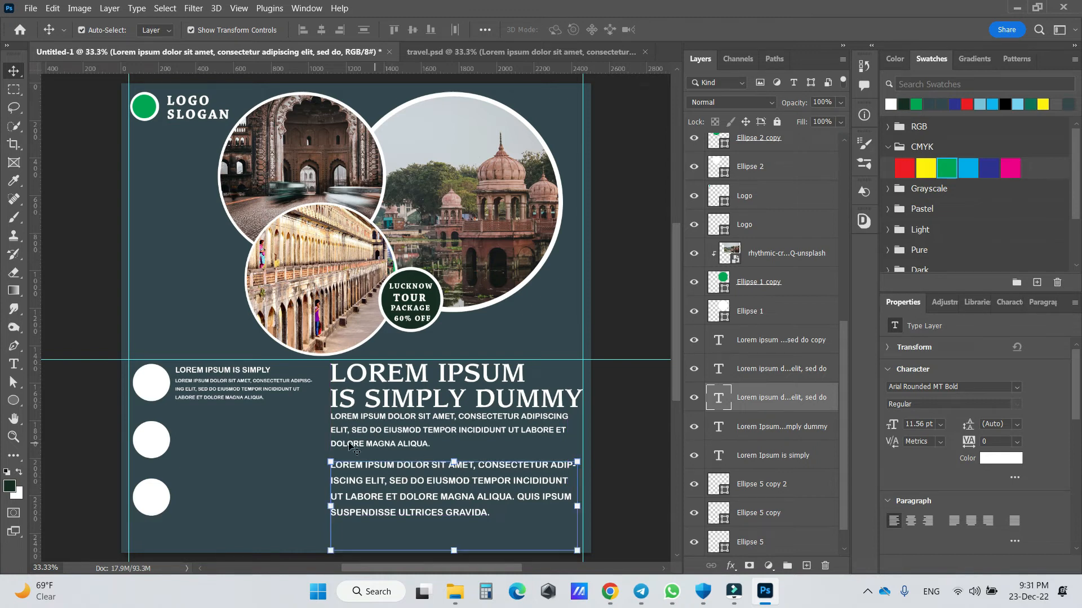
- Duplicate the small title and its paragraph beside the middle and lower white circles
{"action": "left_click", "coordinate": [310, 441]}
{"action": "left_click", "coordinate": [210, 370]}
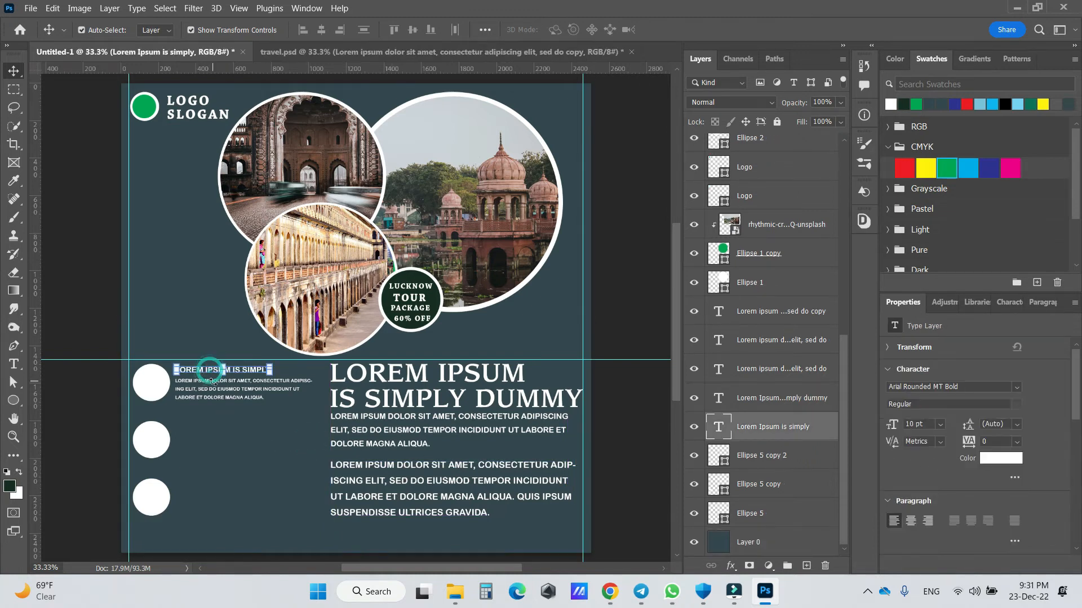
{"action": "left_click", "coordinate": [210, 397], "text": "shift"}
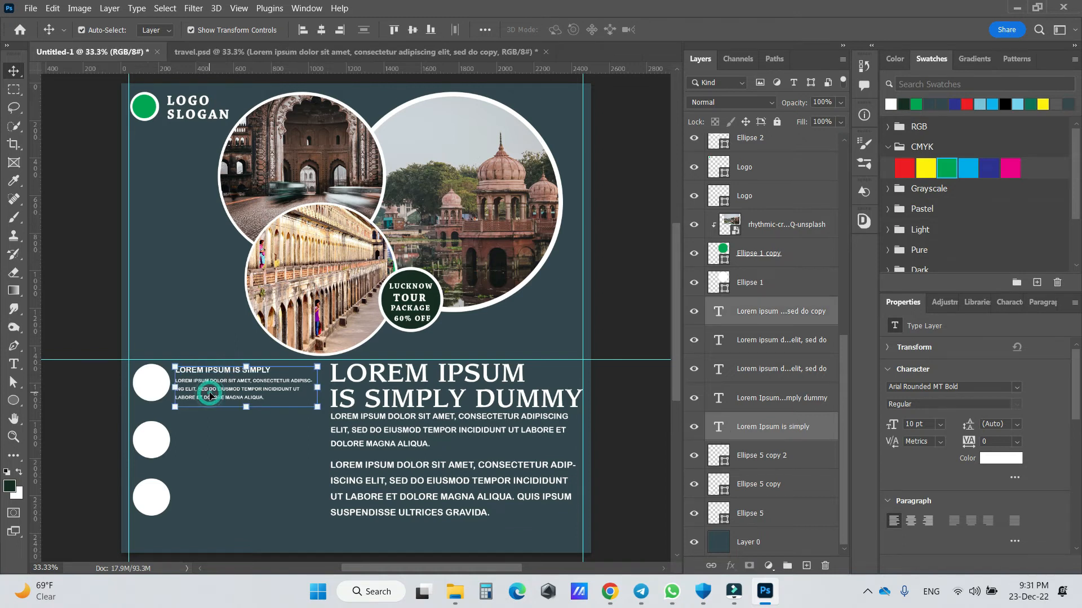
{"action": "left_click_drag", "start_coordinate": [213, 388], "coordinate": [212, 500]}
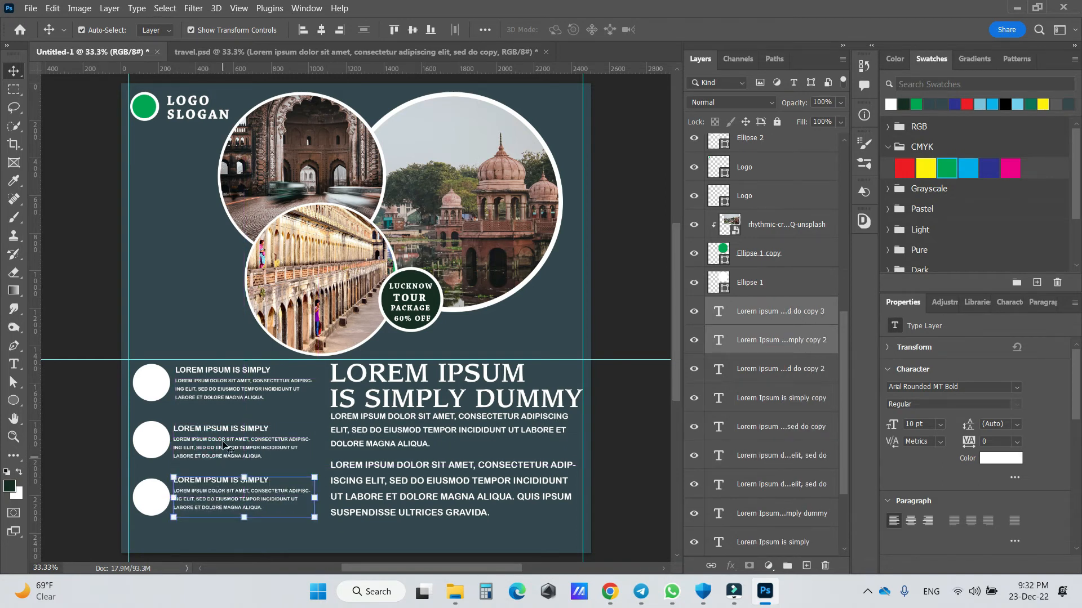
{"action": "left_click", "coordinate": [228, 448]}
- Place the embedded luggage image above the top white circle's layer and scale it to about 23% over that circle
{"action": "left_click", "coordinate": [170, 446]}
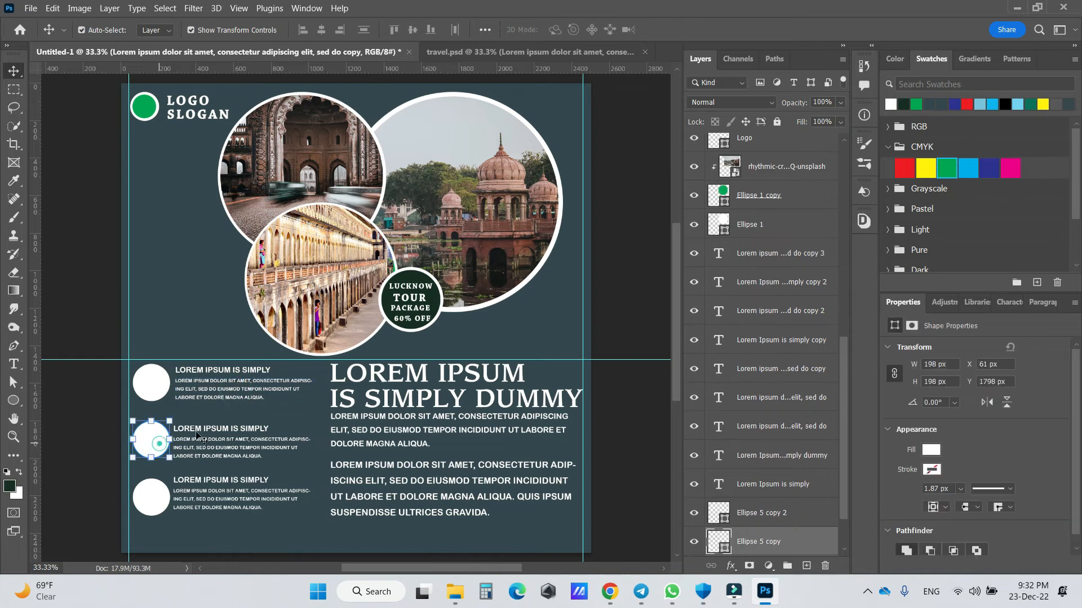
{"action": "left_click", "coordinate": [151, 383]}
{"action": "left_click", "coordinate": [31, 8]}
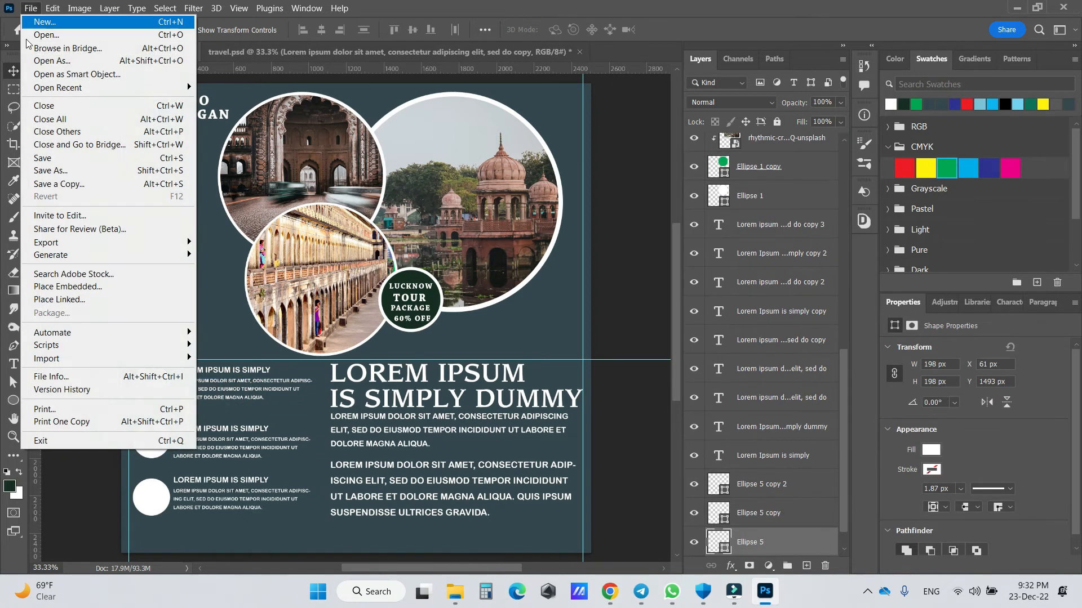
{"action": "left_click", "coordinate": [79, 291]}
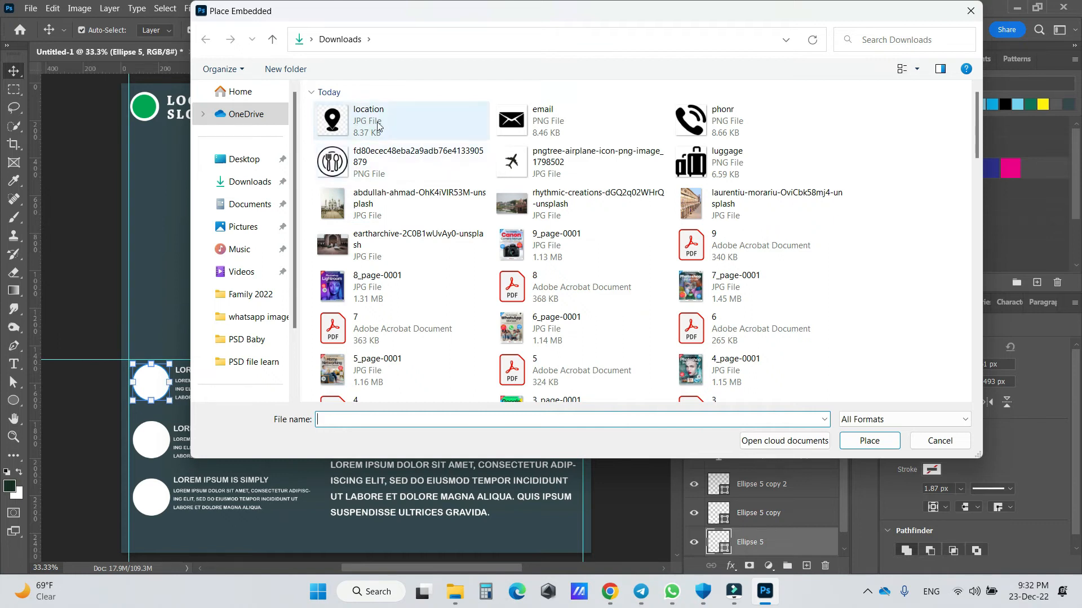
{"action": "double_click", "coordinate": [719, 168]}
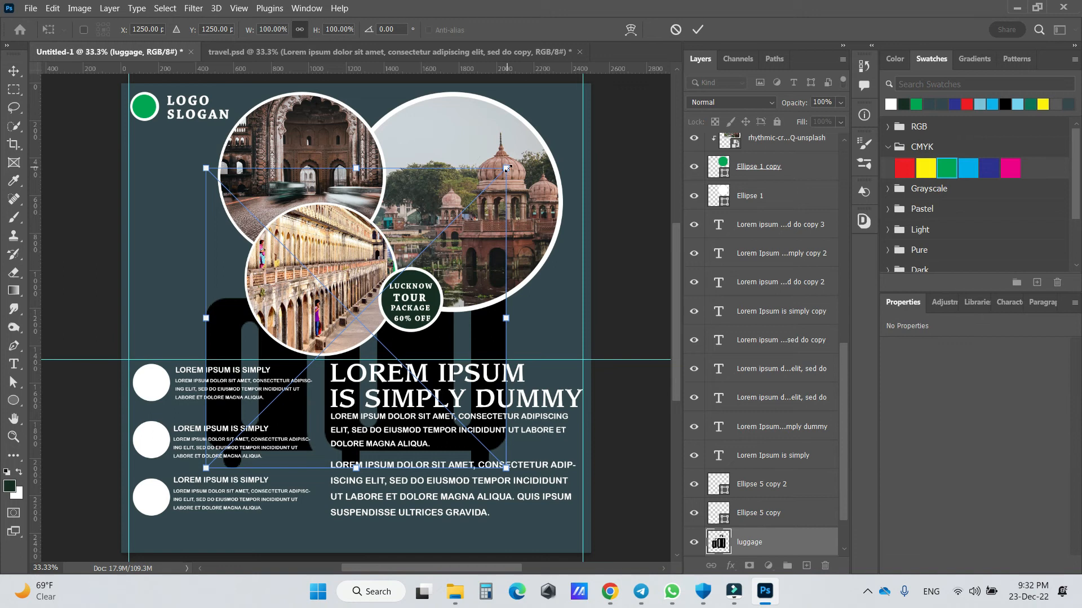
{"action": "left_click_drag", "start_coordinate": [507, 169], "coordinate": [171, 369]}
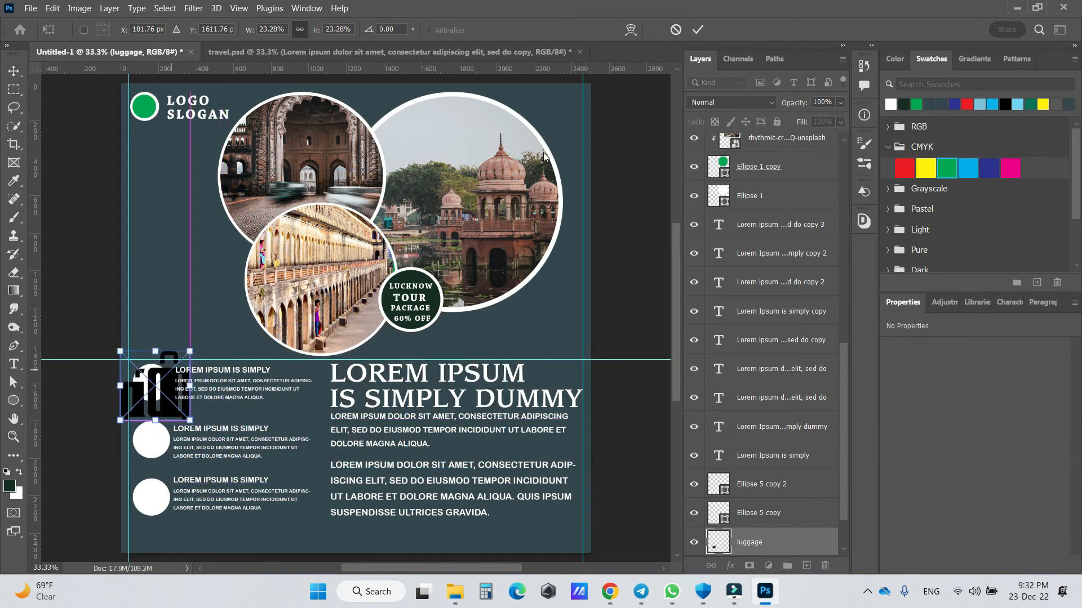
{"action": "left_click", "coordinate": [697, 29]}
- Clip the luggage icon to the top white circle and shrink it to about 140 px so it fits inside
{"action": "scroll", "coordinate": [749, 542], "scroll_direction": "down", "scroll_amount": 2}
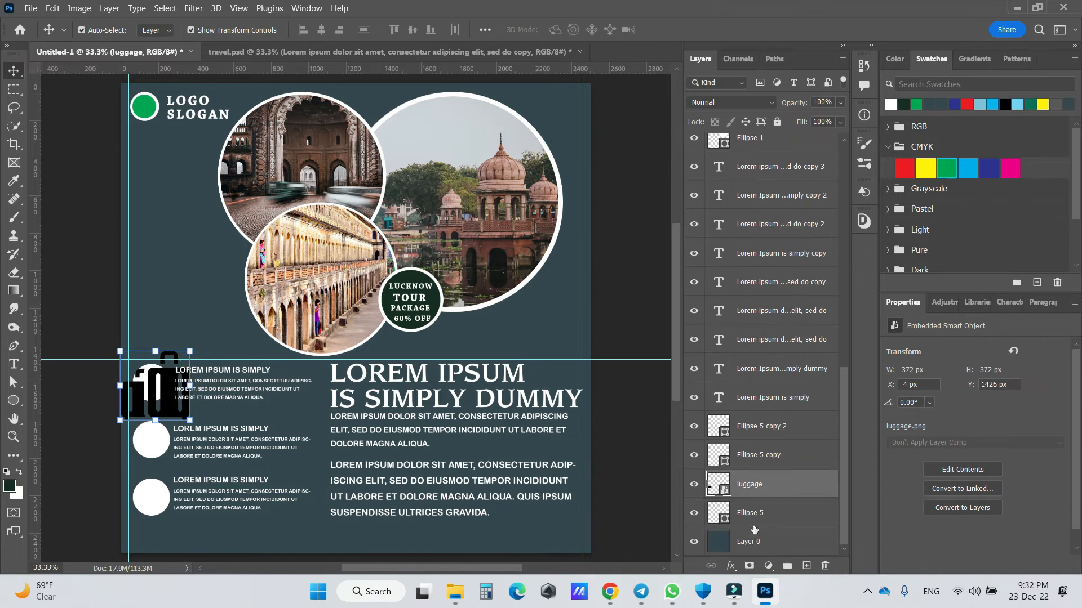
{"action": "right_click", "coordinate": [755, 492]}
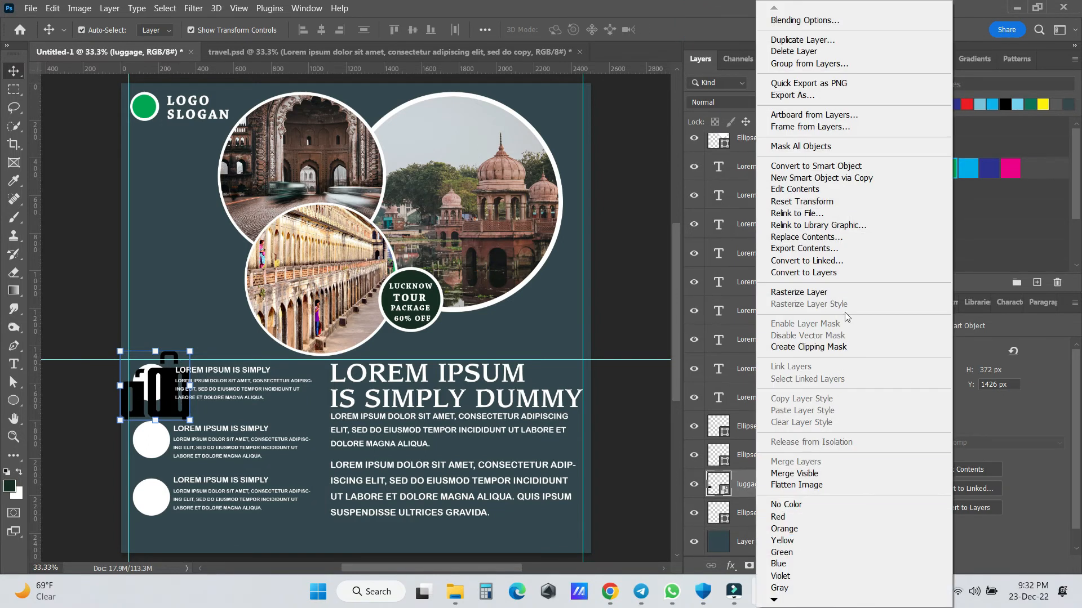
{"action": "left_click", "coordinate": [809, 347]}
{"action": "left_click_drag", "start_coordinate": [189, 353], "coordinate": [153, 387]}
{"action": "left_click", "coordinate": [697, 32]}
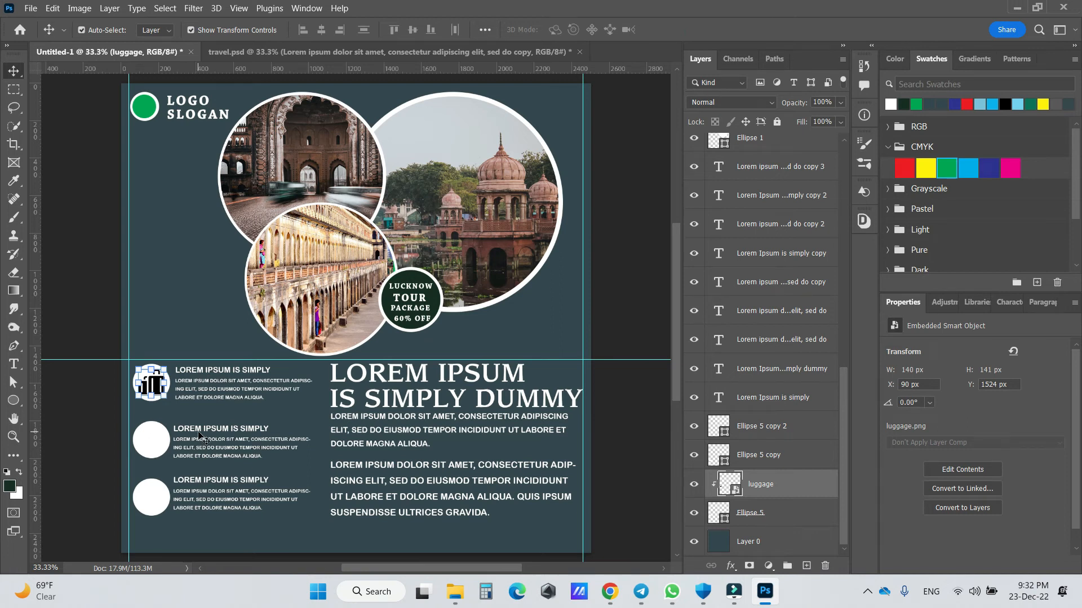
- Place the embedded fork-and-spoon PNG over the middle white circle, scaled to about 21%
{"action": "left_click", "coordinate": [31, 8]}
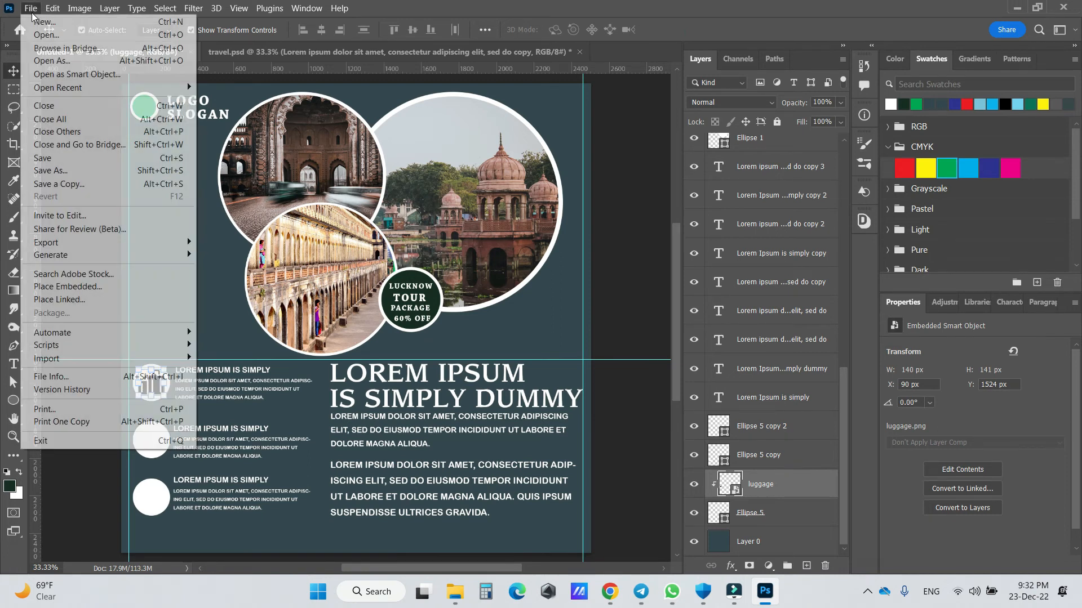
{"action": "left_click", "coordinate": [66, 287]}
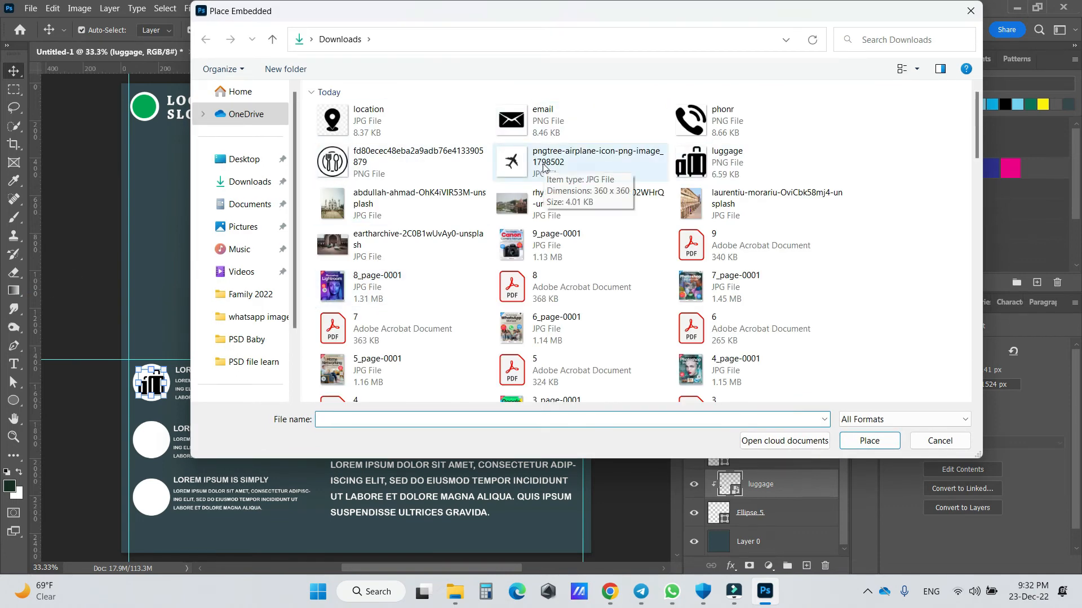
{"action": "double_click", "coordinate": [395, 164]}
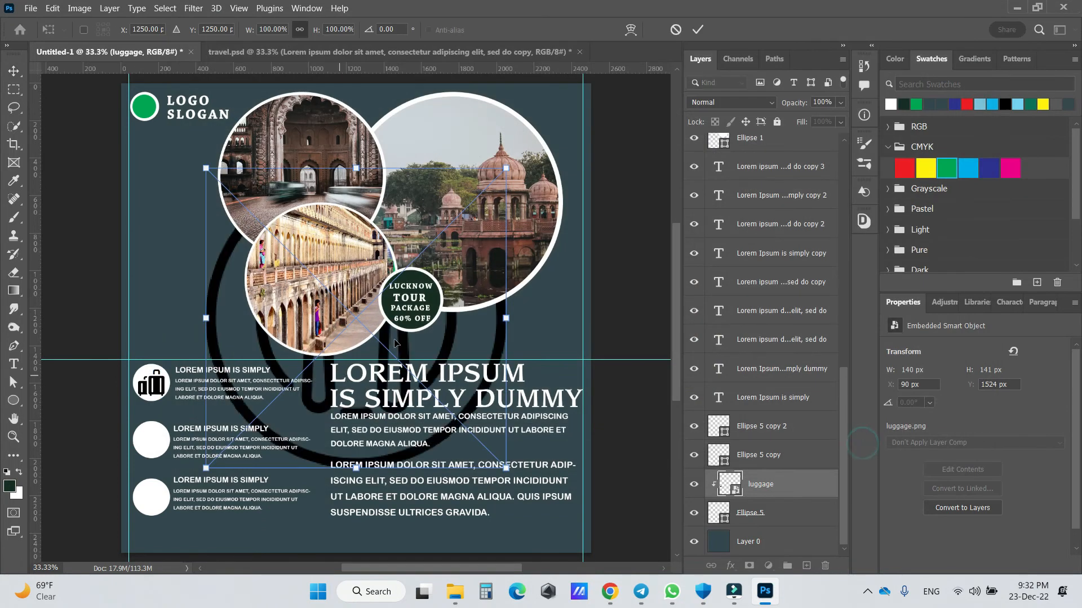
{"action": "left_click_drag", "start_coordinate": [506, 168], "coordinate": [308, 366]}
{"action": "left_click_drag", "start_coordinate": [295, 410], "coordinate": [202, 443]}
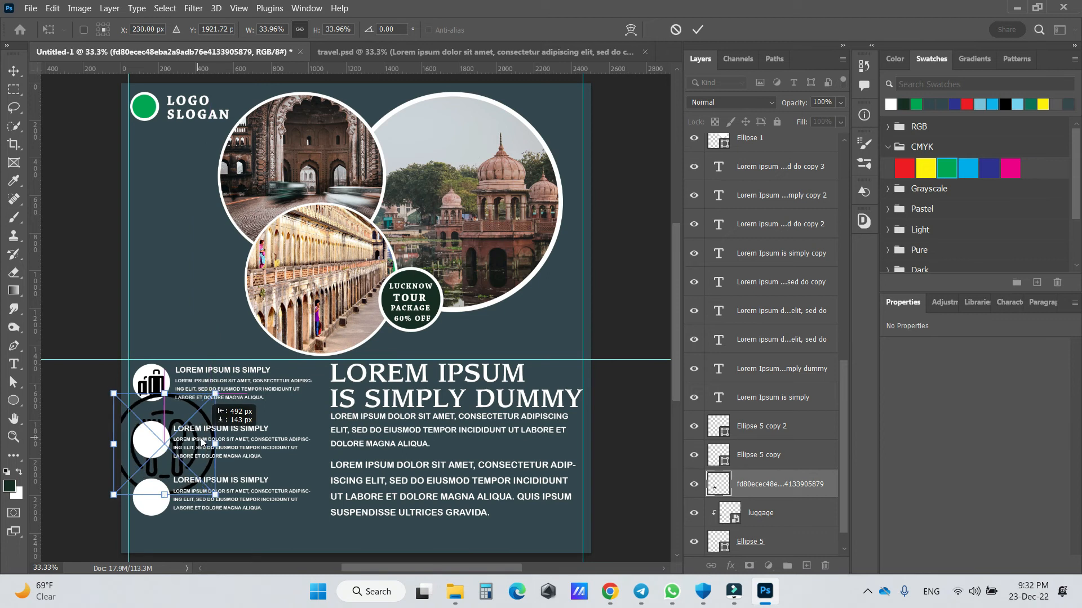
{"action": "left_click_drag", "start_coordinate": [214, 393], "coordinate": [180, 433]}
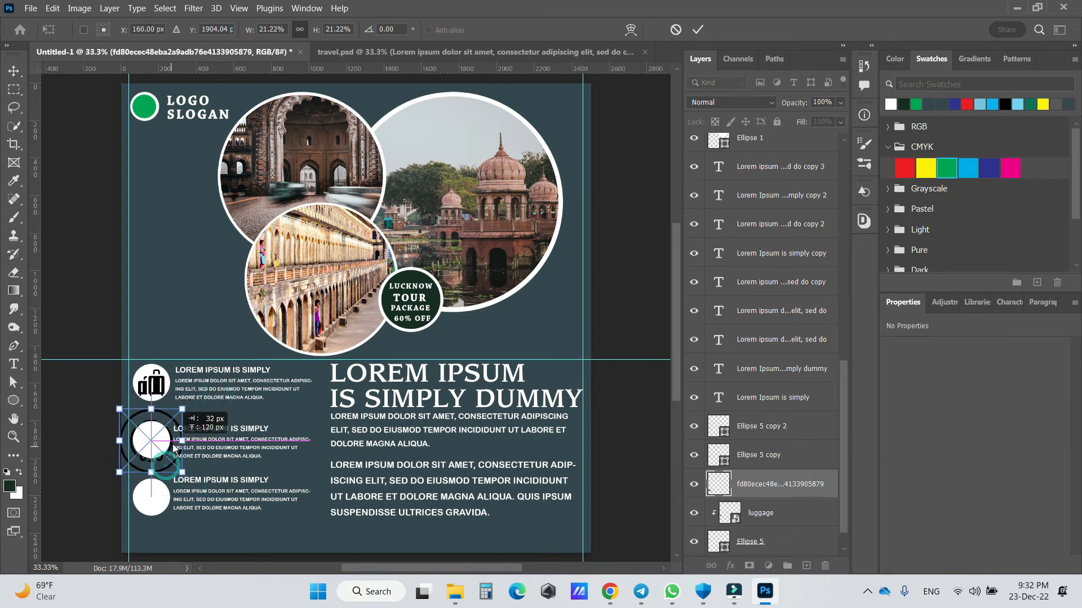
{"action": "left_click", "coordinate": [697, 29]}
- Move the cutlery icon's layer above the middle white circle, clip it to that circle and shrink it to about 11%
{"action": "left_click_drag", "start_coordinate": [760, 492], "coordinate": [765, 457]}
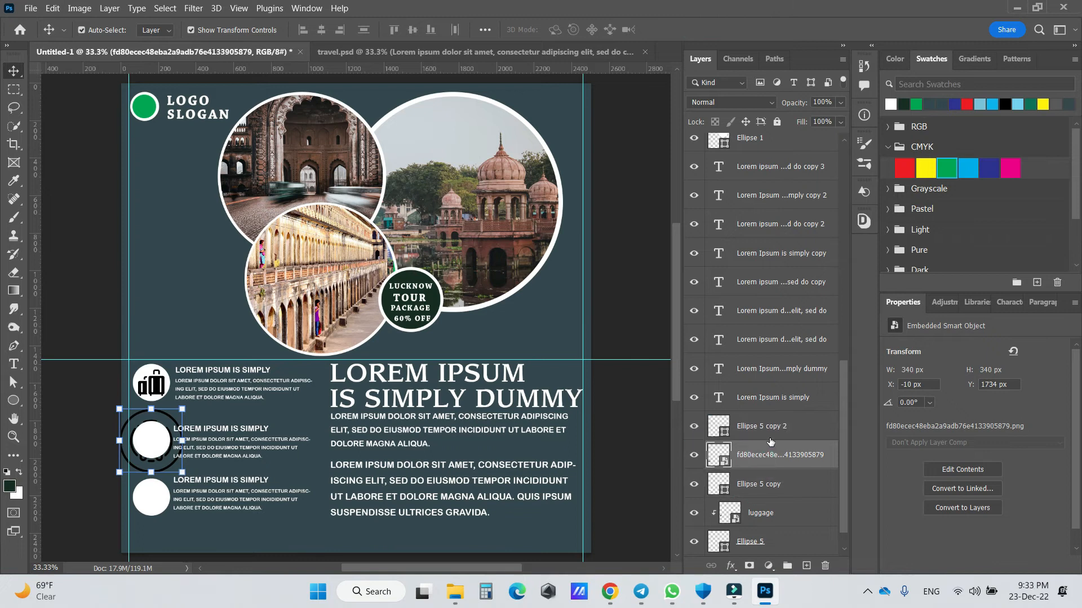
{"action": "right_click", "coordinate": [785, 456]}
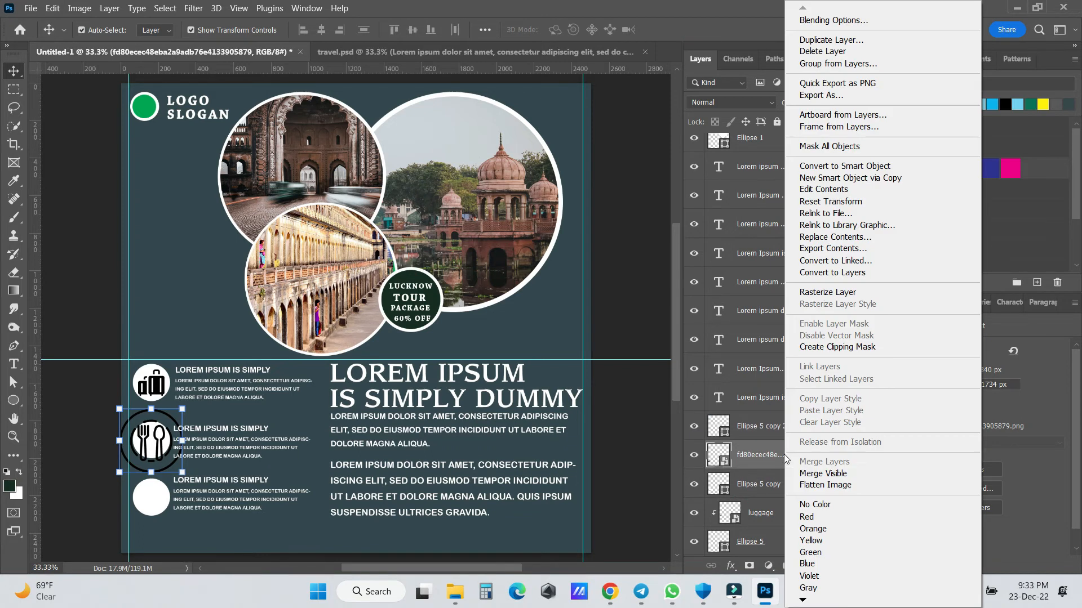
{"action": "left_click", "coordinate": [845, 347]}
{"action": "left_click_drag", "start_coordinate": [182, 410], "coordinate": [162, 445]}
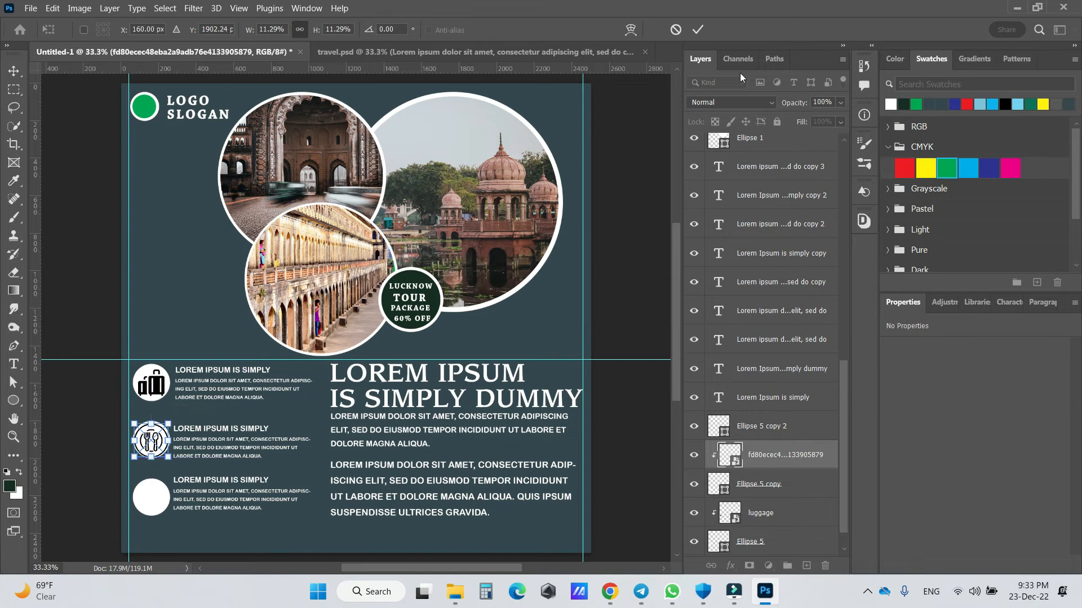
{"action": "left_click", "coordinate": [697, 30]}
- Place the embedded pngtree-airplane-icon-png-image_1798502 file above the lower white circle's layer and scale it to about 13.5% over that circle
{"action": "left_click", "coordinate": [151, 497]}
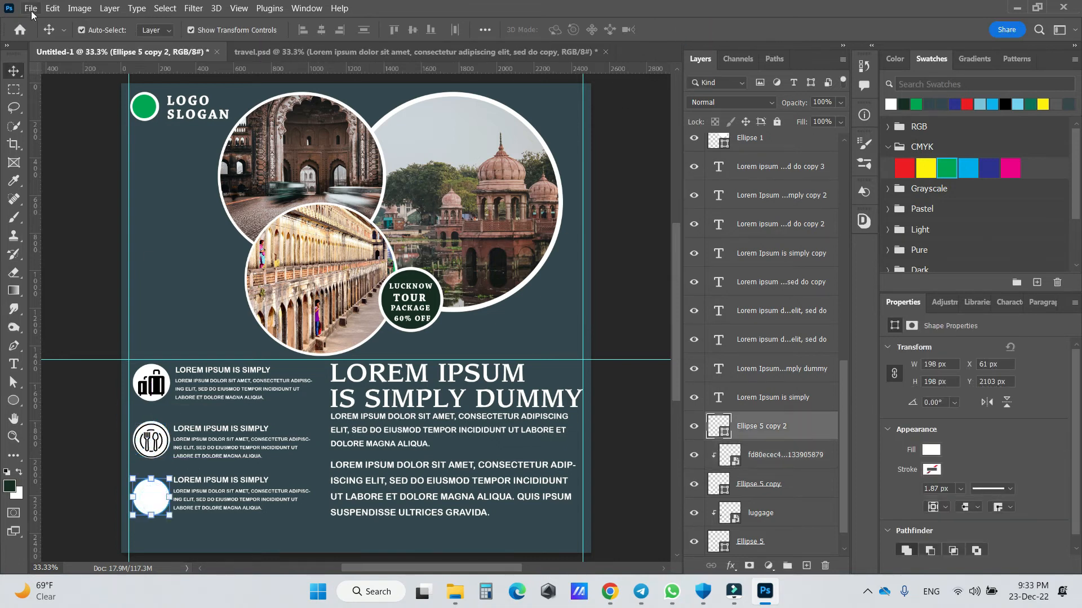
{"action": "left_click", "coordinate": [30, 9]}
{"action": "left_click", "coordinate": [73, 288]}
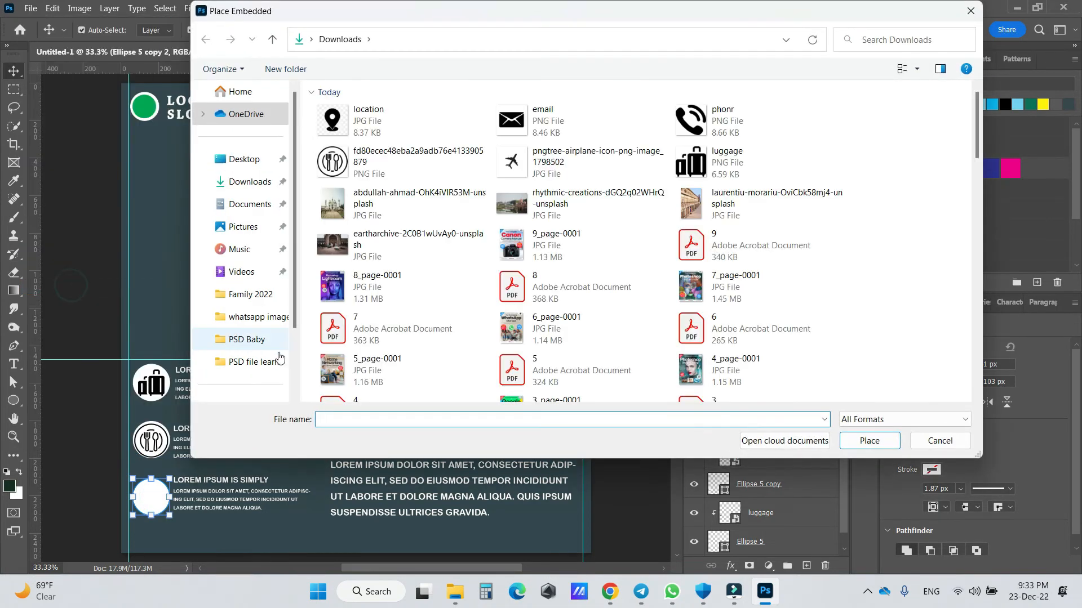
{"action": "left_click", "coordinate": [553, 158]}
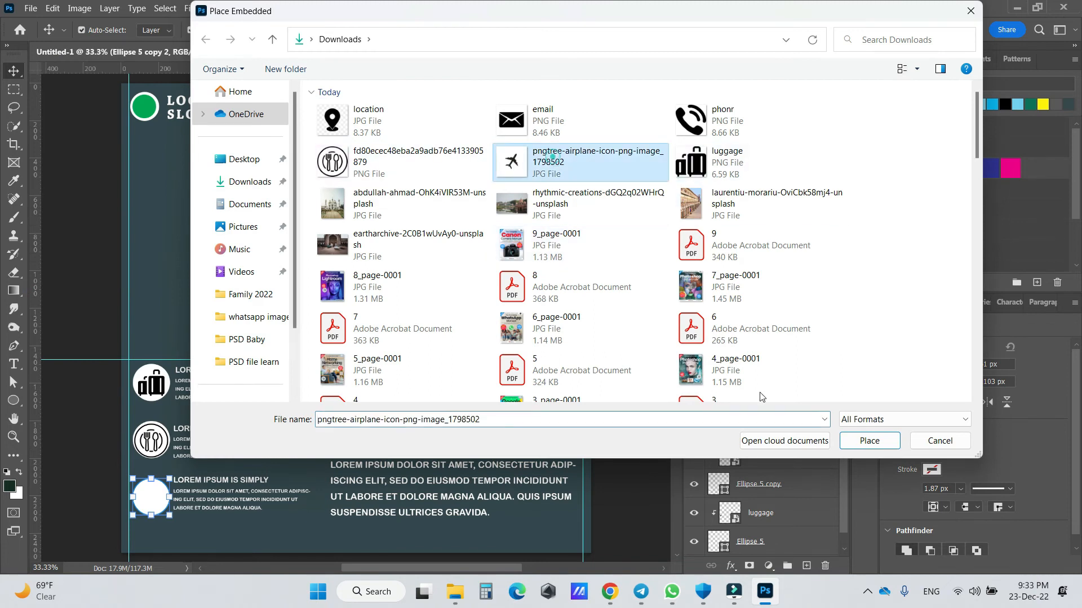
{"action": "left_click", "coordinate": [869, 441]}
{"action": "left_click_drag", "start_coordinate": [495, 177], "coordinate": [158, 496]}
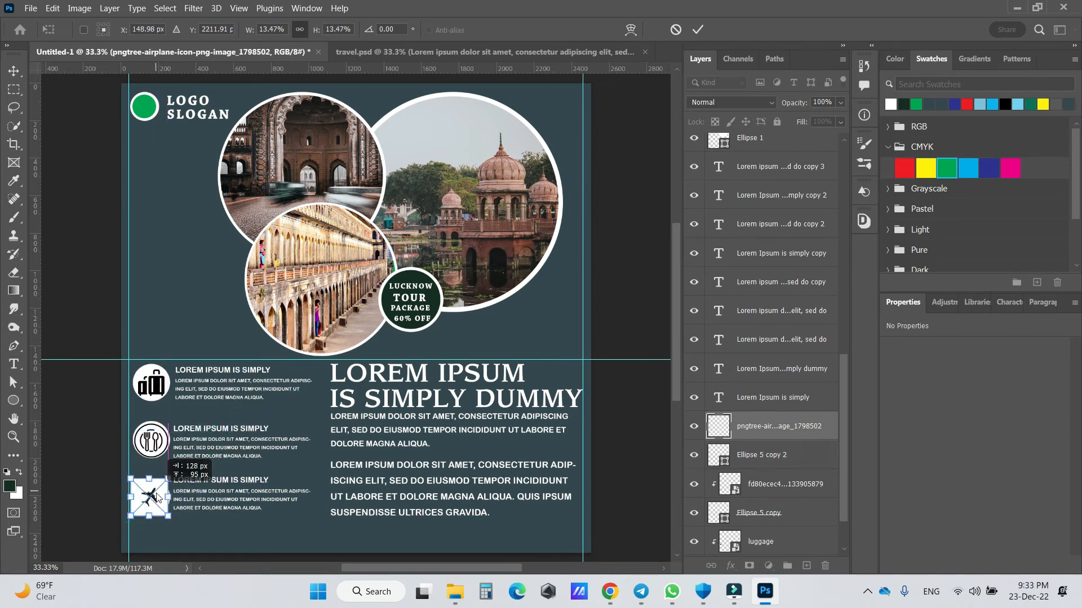
{"action": "left_click", "coordinate": [697, 30]}
- Clip the airplane icon to the lower white circle and reduce it to about 12.5%, centred in the circle
{"action": "right_click", "coordinate": [775, 428]}
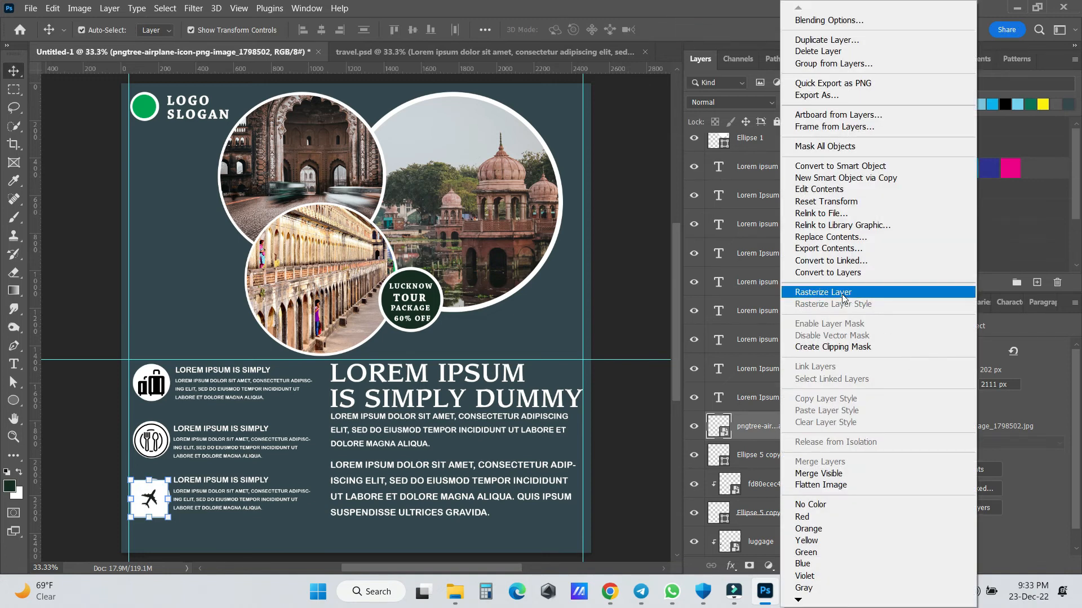
{"action": "left_click", "coordinate": [832, 346]}
{"action": "left_click", "coordinate": [169, 479]}
{"action": "left_click_drag", "start_coordinate": [168, 480], "coordinate": [151, 506]}
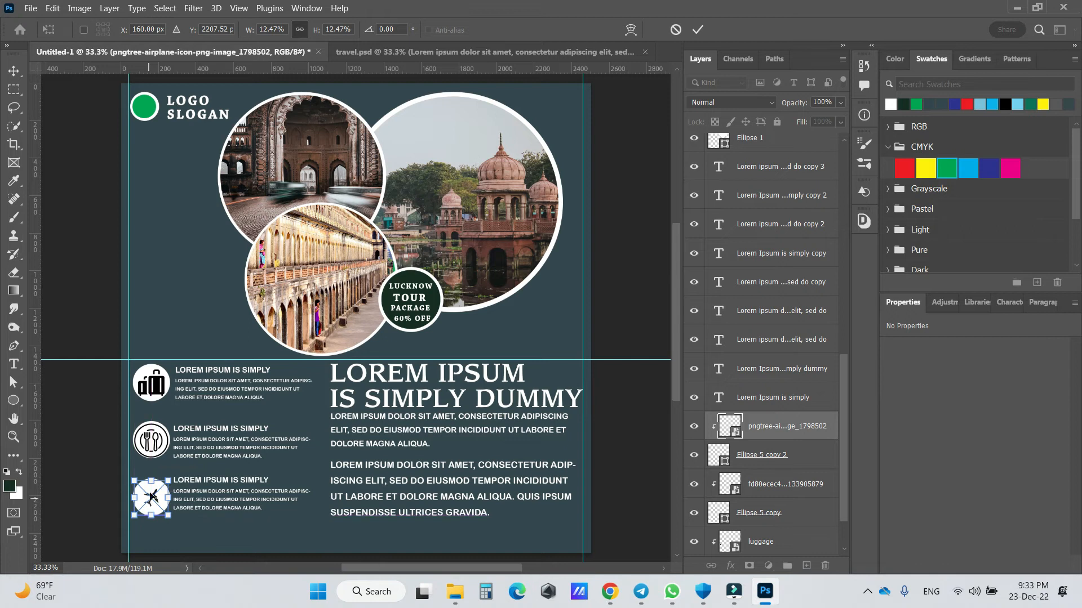
{"action": "left_click", "coordinate": [697, 29]}
- Draw a rectangle about 2680 × 258 px across the canvas's lower edge, directly above the background layer, and shift it slightly down
{"action": "left_click", "coordinate": [516, 330]}
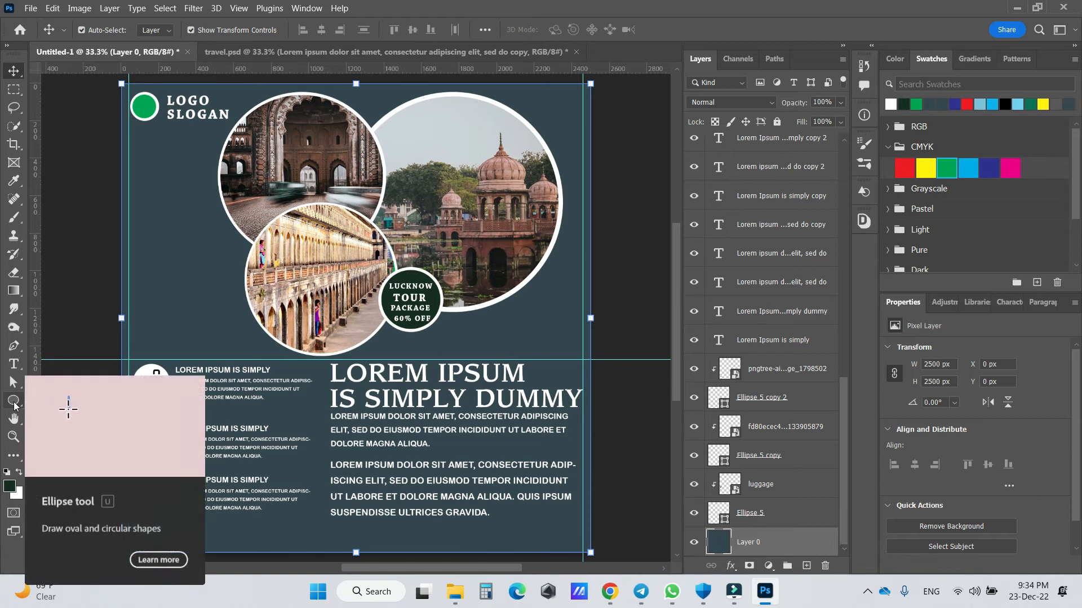
{"action": "left_click", "coordinate": [15, 401]}
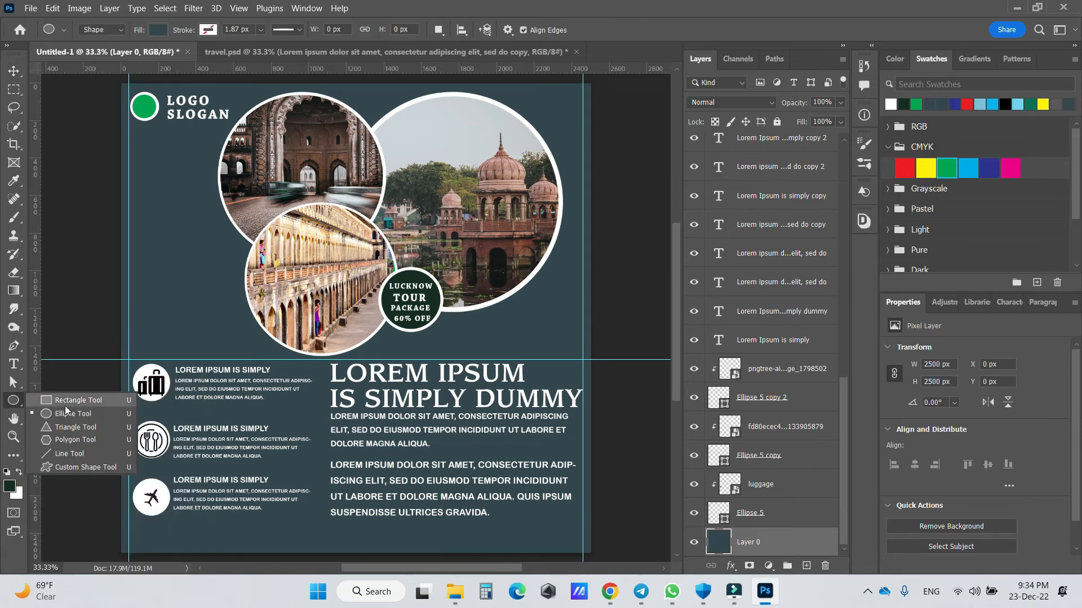
{"action": "left_click", "coordinate": [85, 398]}
{"action": "left_click_drag", "start_coordinate": [100, 514], "coordinate": [603, 360]}
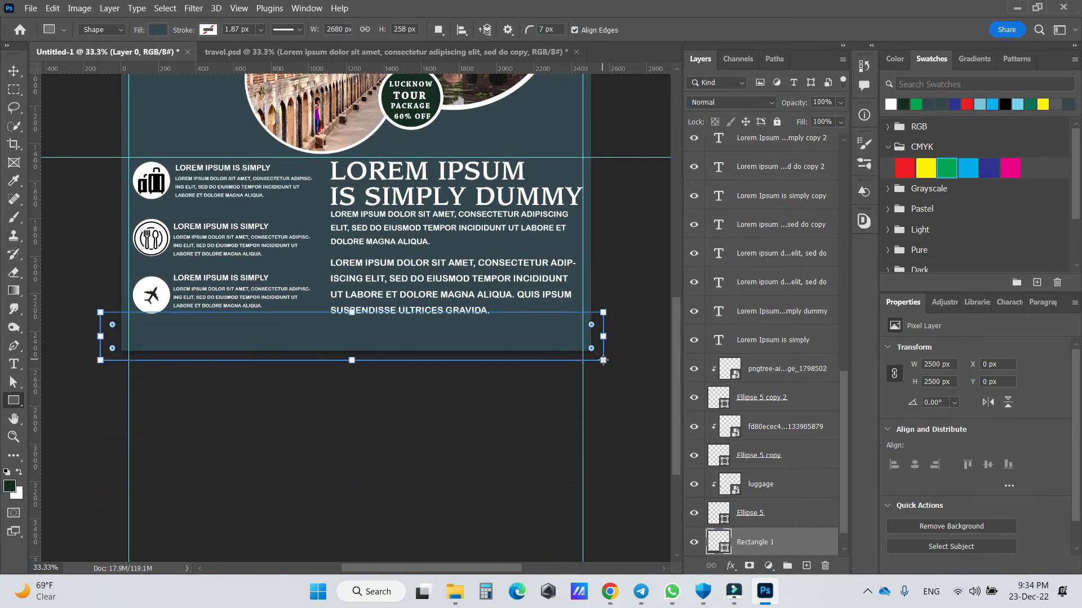
{"action": "left_click", "coordinate": [14, 76]}
{"action": "left_click_drag", "start_coordinate": [271, 329], "coordinate": [271, 336]}
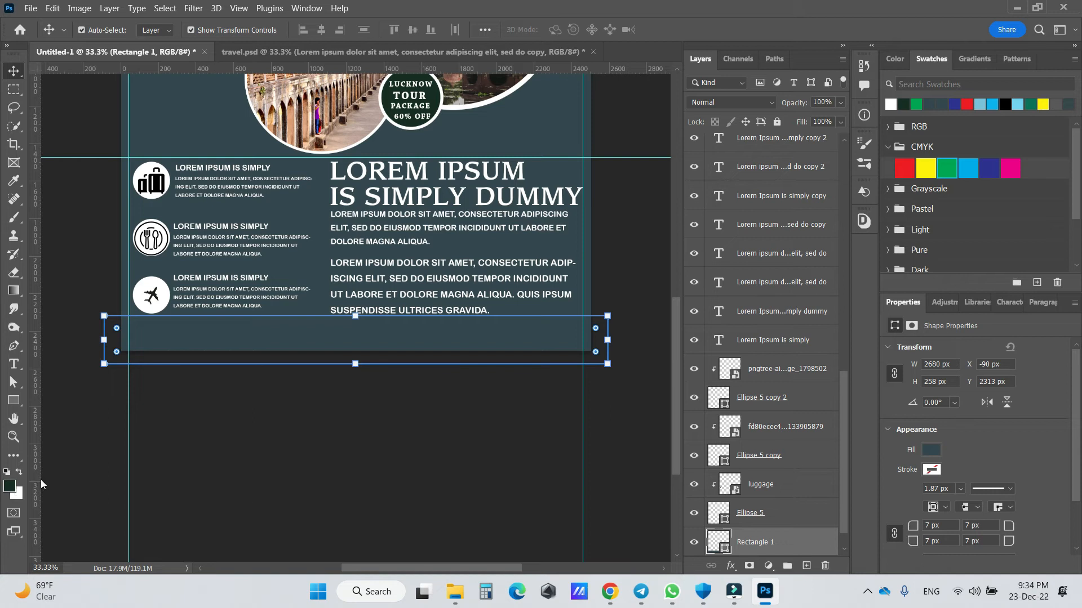
- Fill the bottom rectangle with the dark green foreground colour and nudge it down to Y 2319 px
{"action": "scroll", "coordinate": [761, 524], "scroll_direction": "down", "scroll_amount": 1}
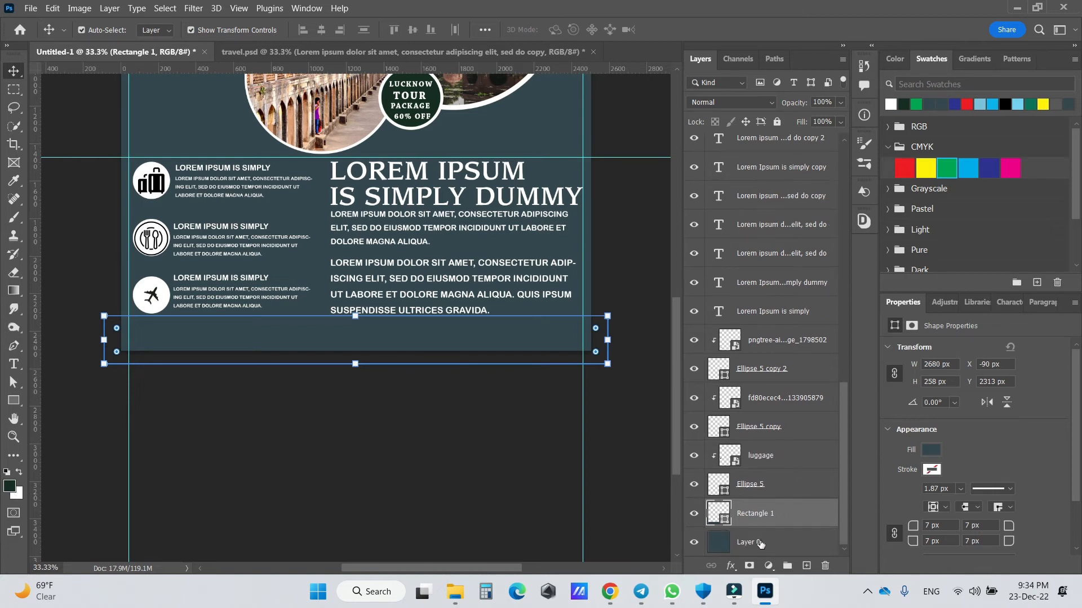
{"action": "left_click", "coordinate": [760, 543]}
{"action": "key", "text": "ctrl+0"}
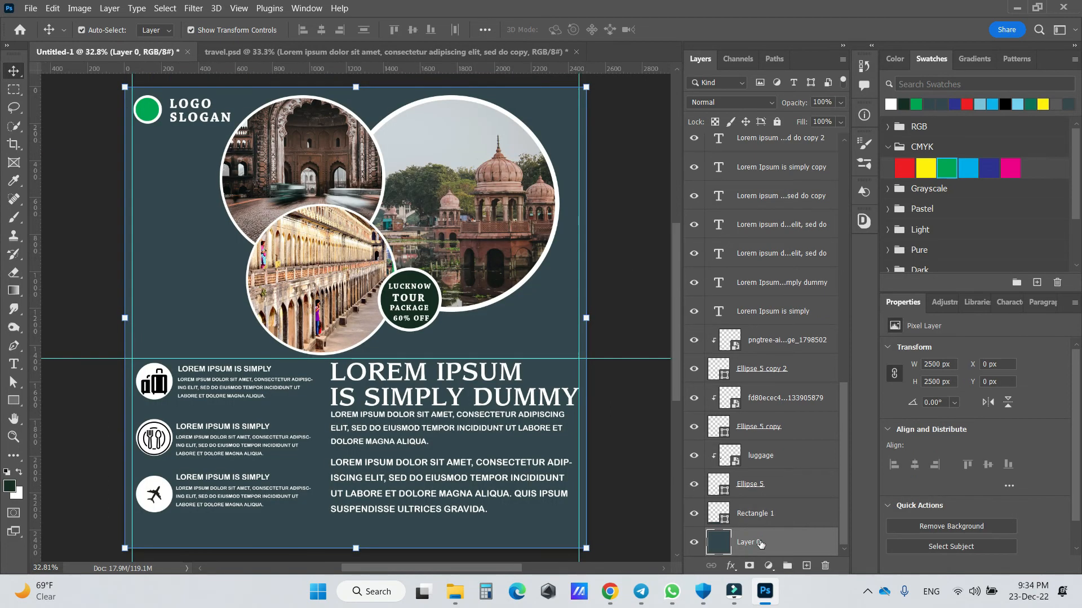
{"action": "left_click", "coordinate": [762, 514]}
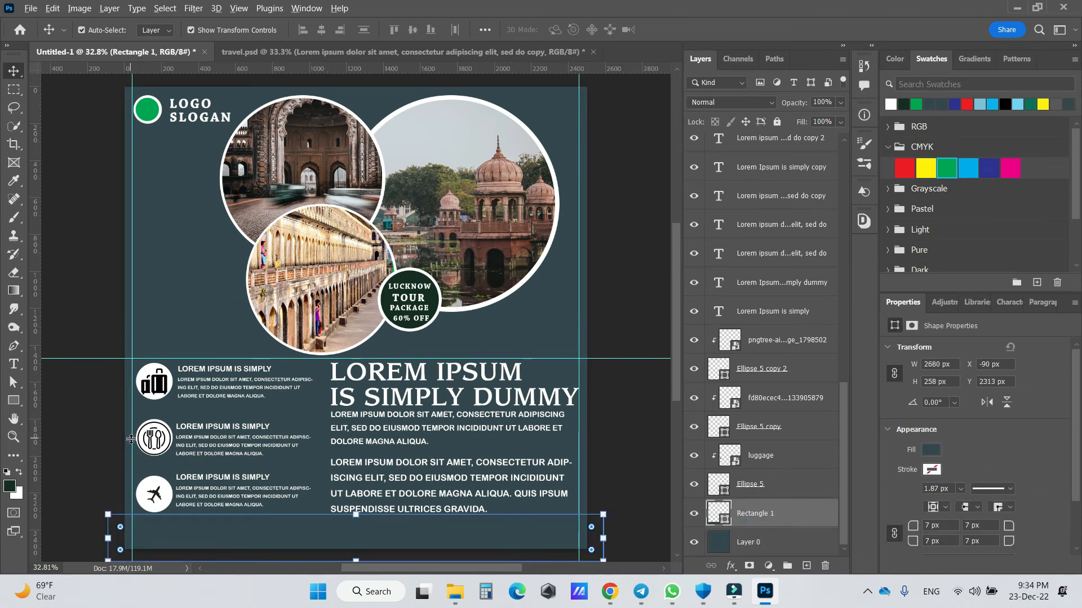
{"action": "key", "text": "alt+BackSpace"}
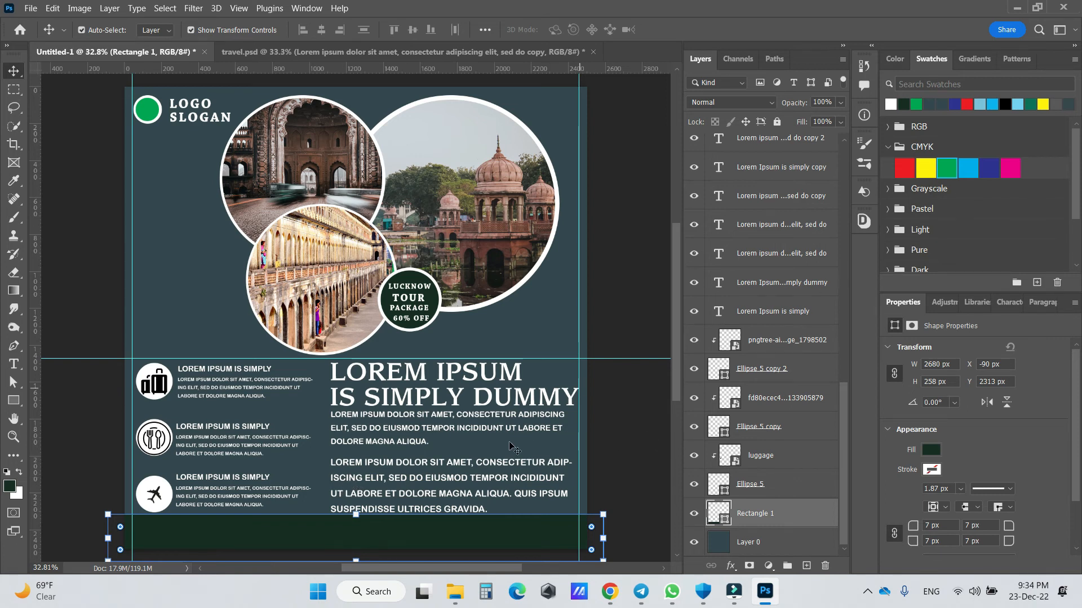
{"action": "left_click", "coordinate": [622, 432]}
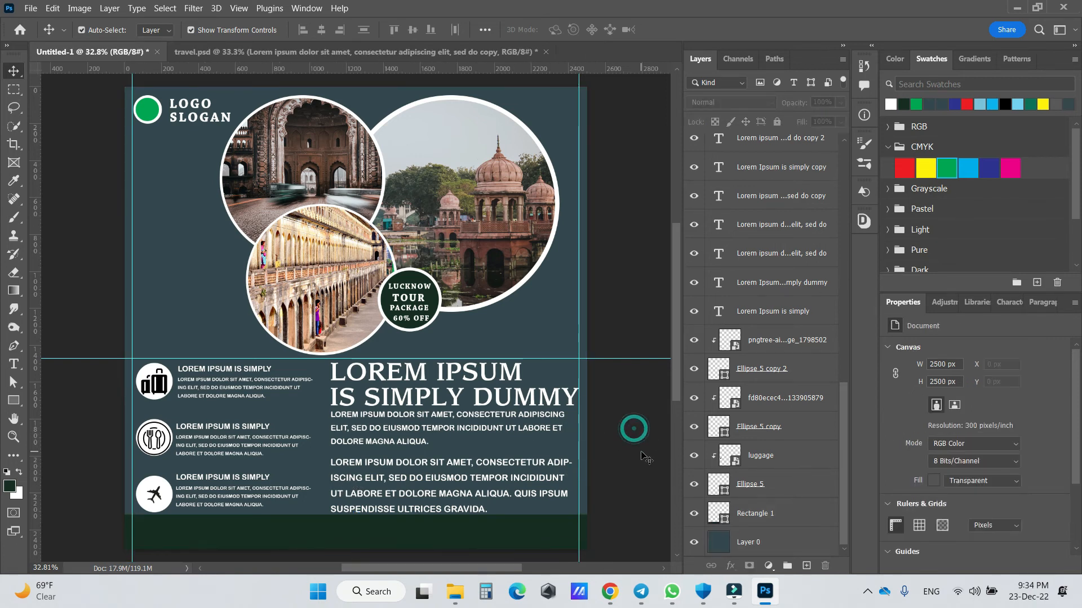
{"action": "left_click", "coordinate": [454, 545]}
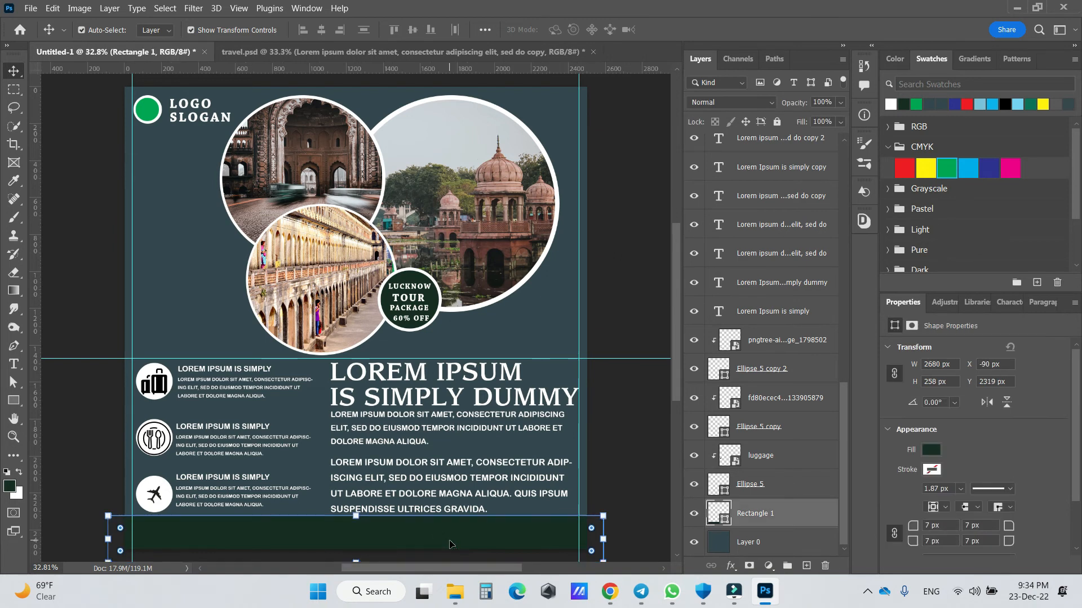
{"action": "left_click", "coordinate": [653, 450]}
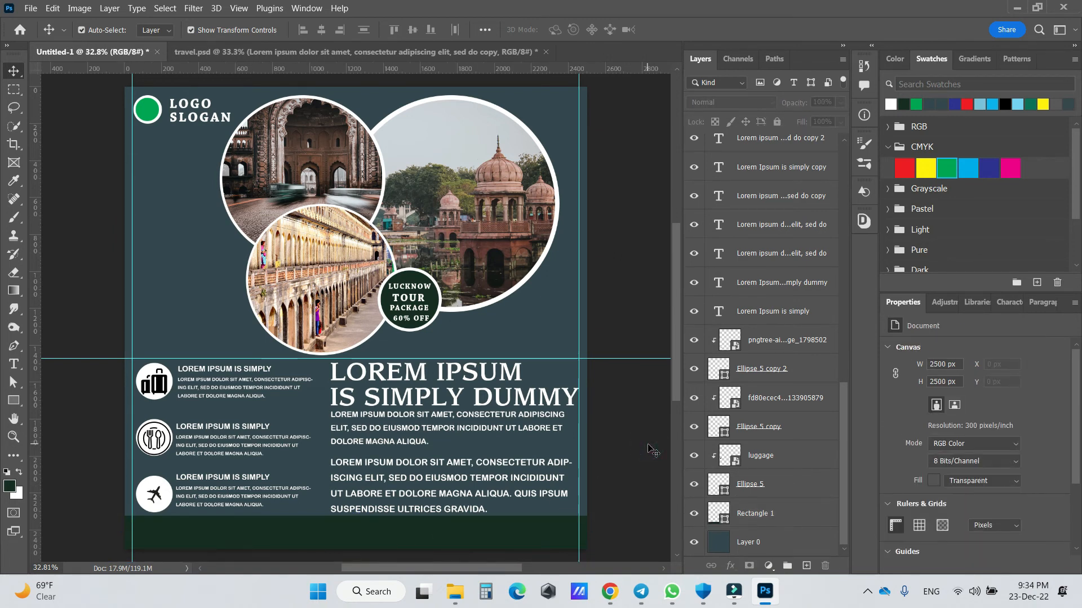
- Try the slate swatch on the bottom rectangle and recolour it with the dark blue swatch
{"action": "left_click", "coordinate": [532, 538]}
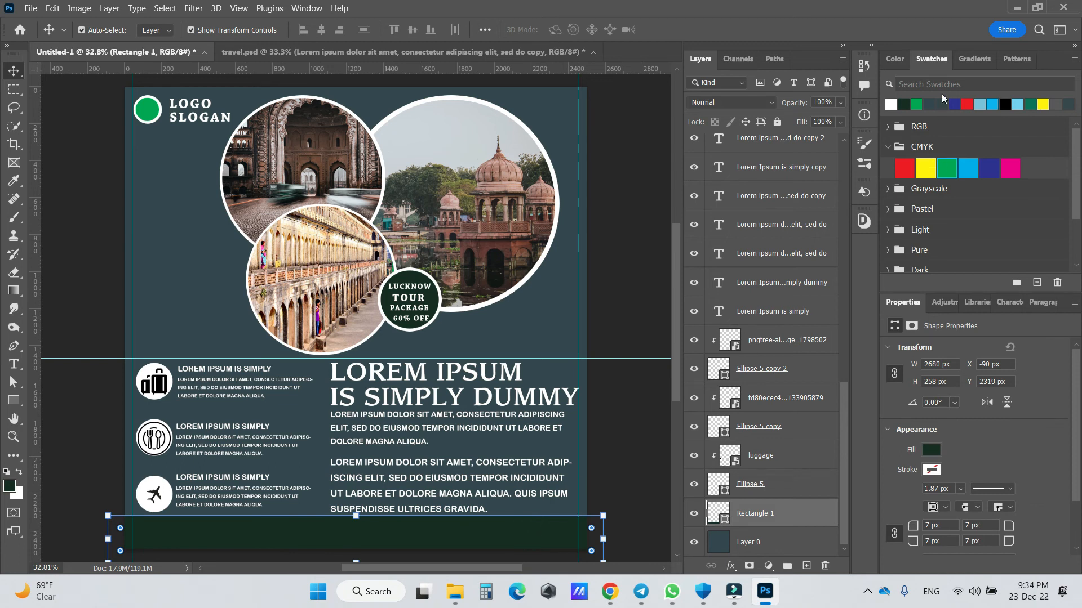
{"action": "left_click", "coordinate": [930, 103]}
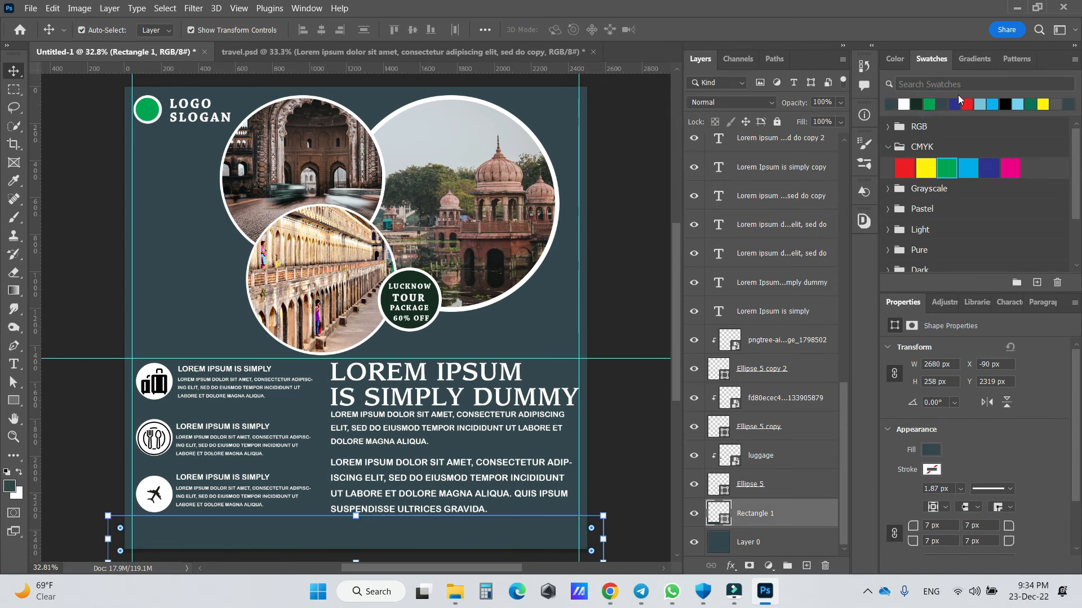
{"action": "left_click", "coordinate": [956, 103]}
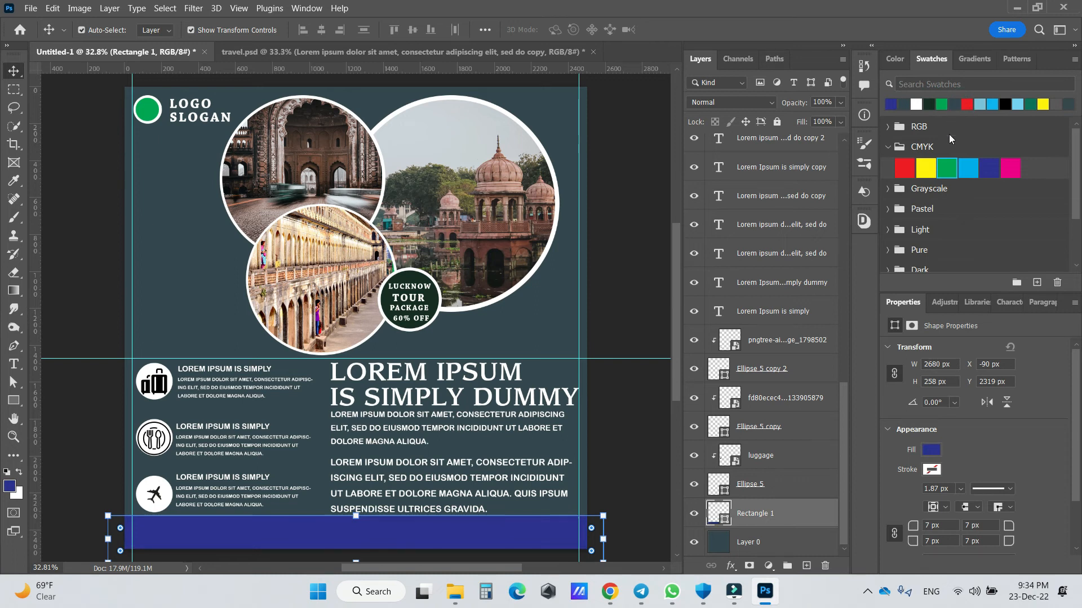
- Set the blue bottom rectangle's layer fill to 40% and its opacity to 92%
{"action": "left_click", "coordinate": [840, 122]}
{"action": "left_click_drag", "start_coordinate": [841, 138], "coordinate": [790, 141]}
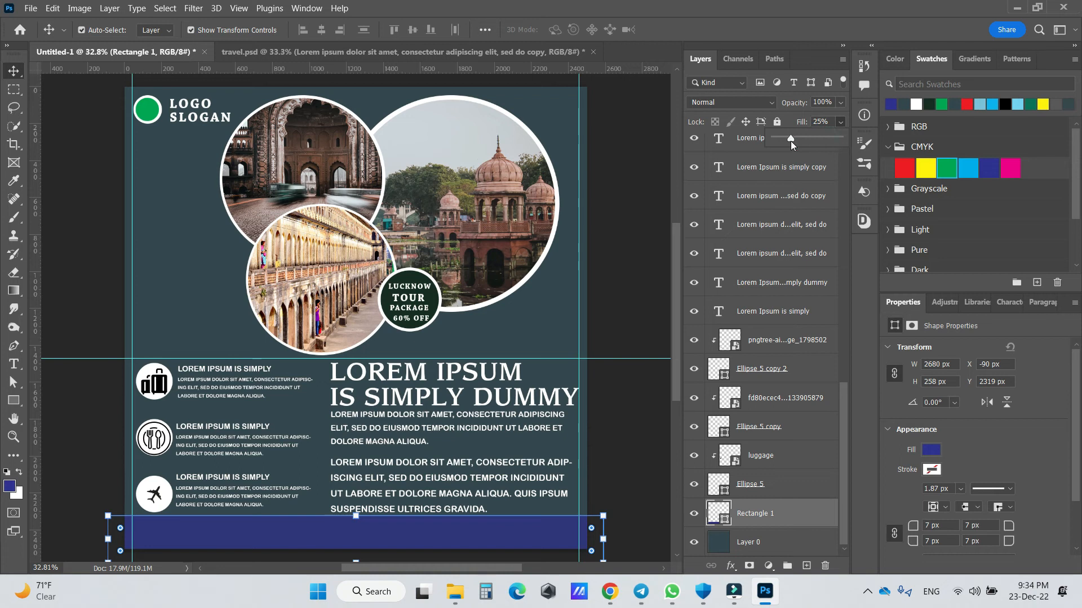
{"action": "left_click", "coordinate": [639, 455]}
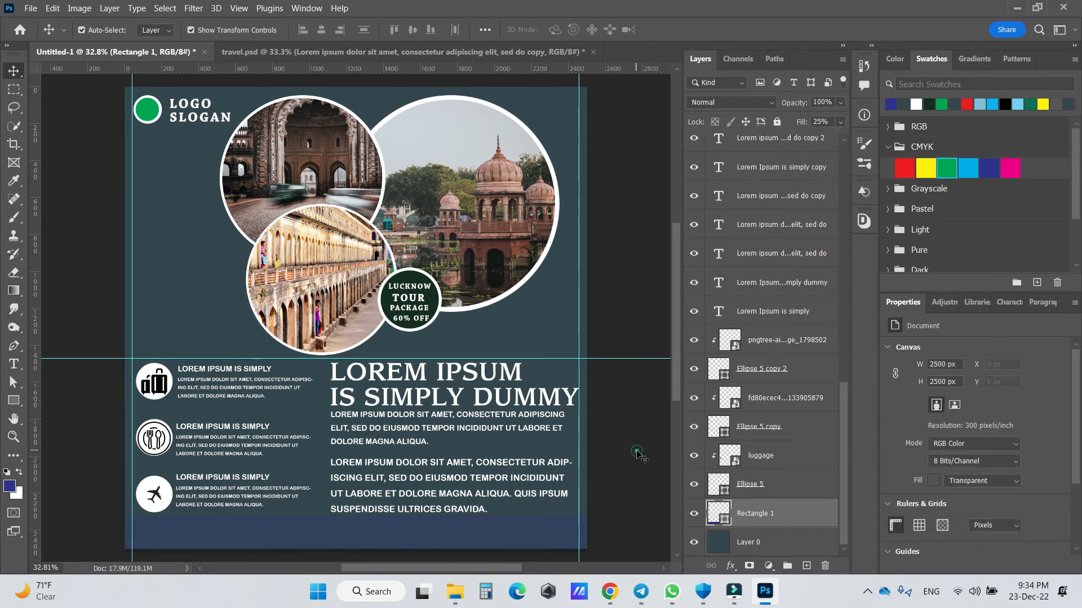
{"action": "left_click", "coordinate": [535, 535]}
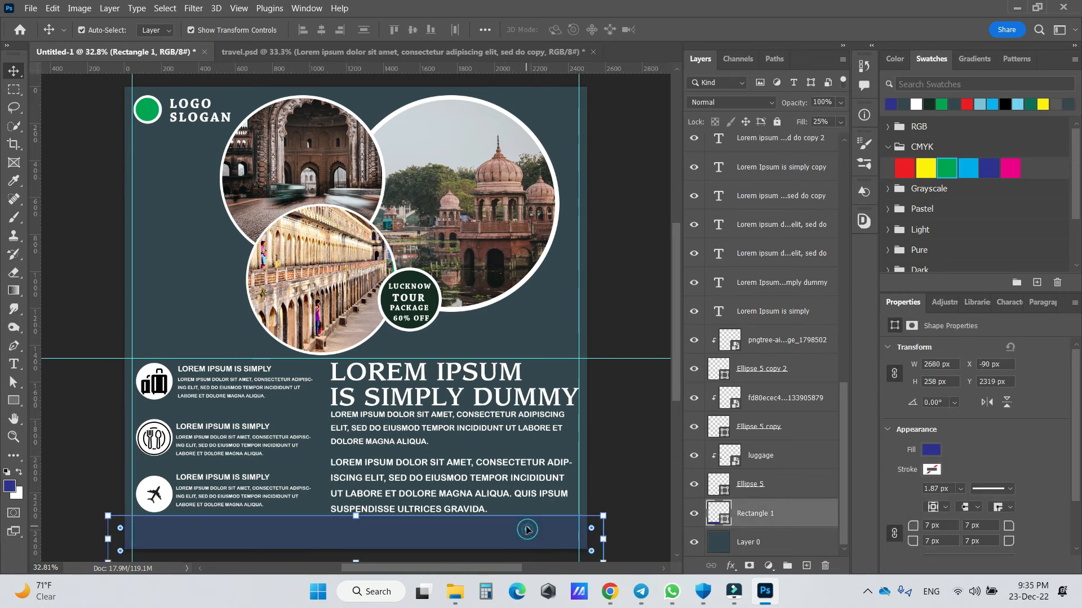
{"action": "left_click", "coordinate": [840, 122]}
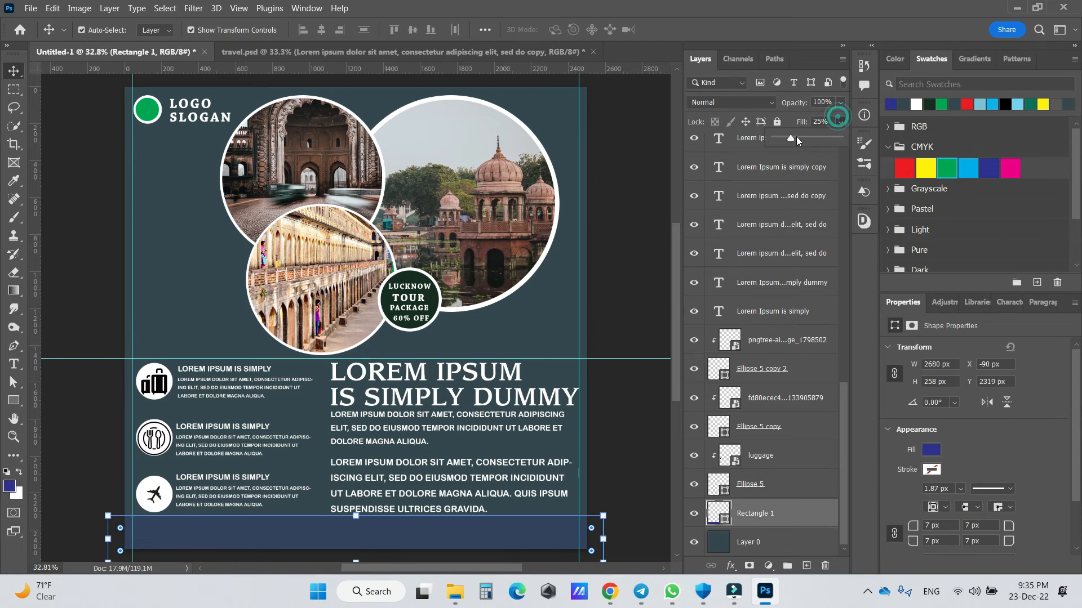
{"action": "left_click_drag", "start_coordinate": [791, 138], "coordinate": [835, 121]}
{"action": "left_click", "coordinate": [840, 103]}
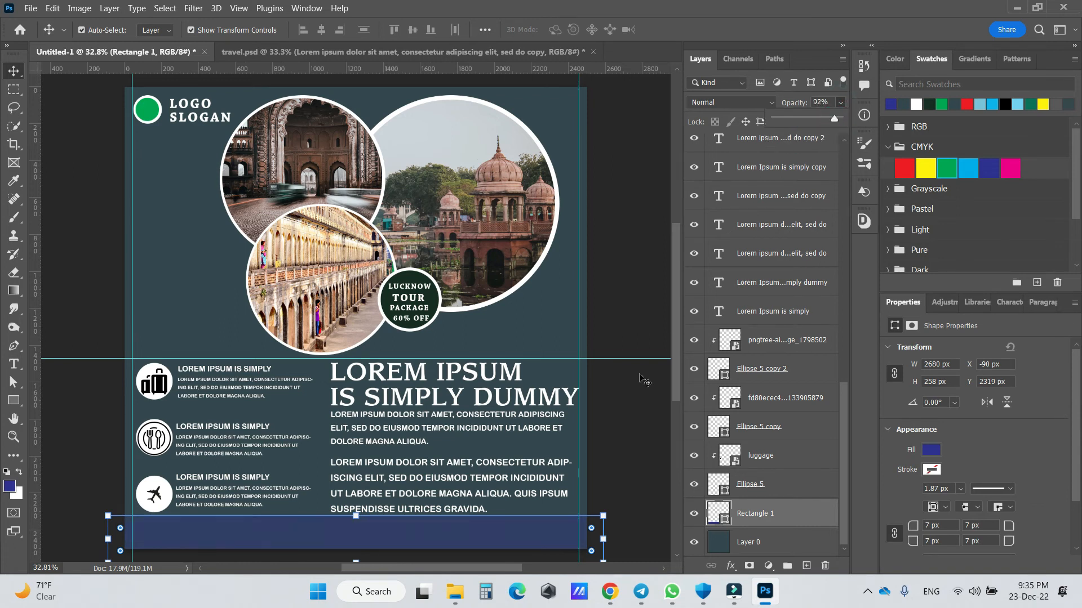
{"action": "left_click", "coordinate": [645, 413]}
- Bring the email icon from the Downloads folder into the design as an embedded image above the bottom rectangle
{"action": "left_click", "coordinate": [312, 543]}
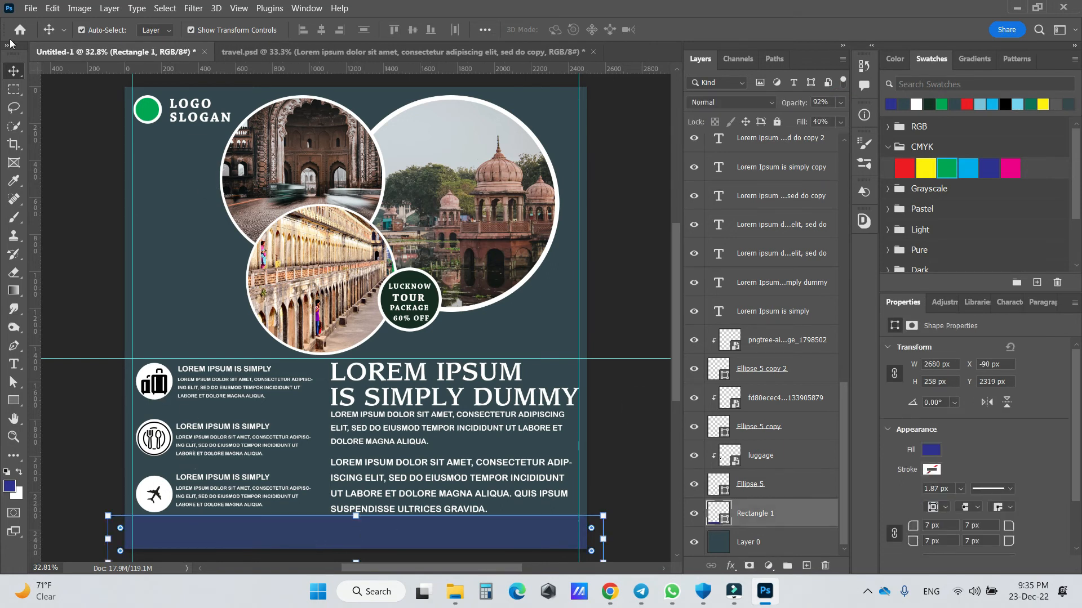
{"action": "left_click", "coordinate": [30, 8]}
{"action": "left_click", "coordinate": [95, 292]}
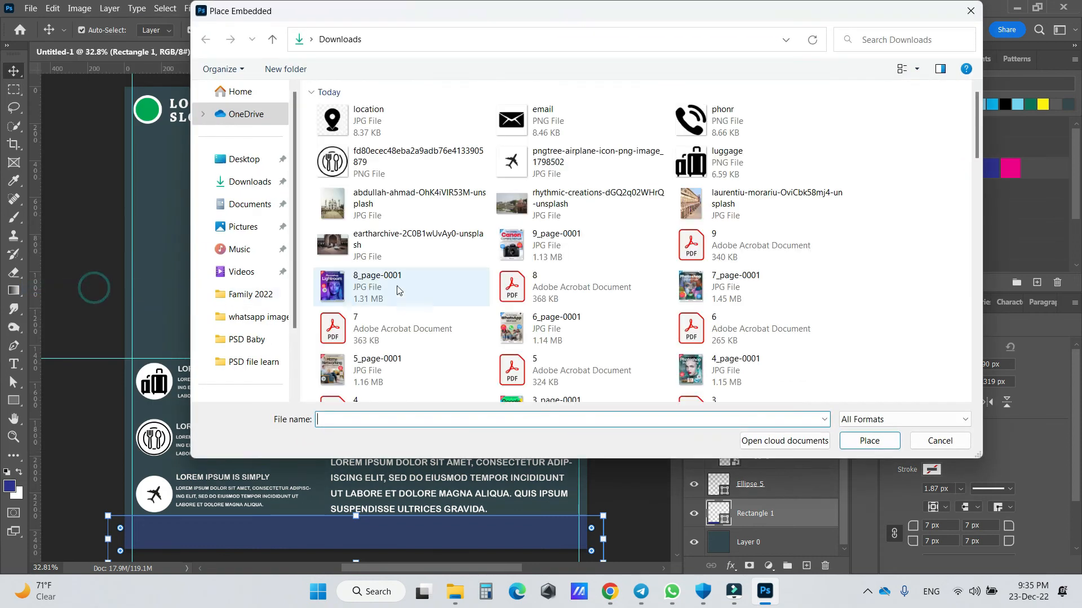
{"action": "left_click", "coordinate": [384, 126]}
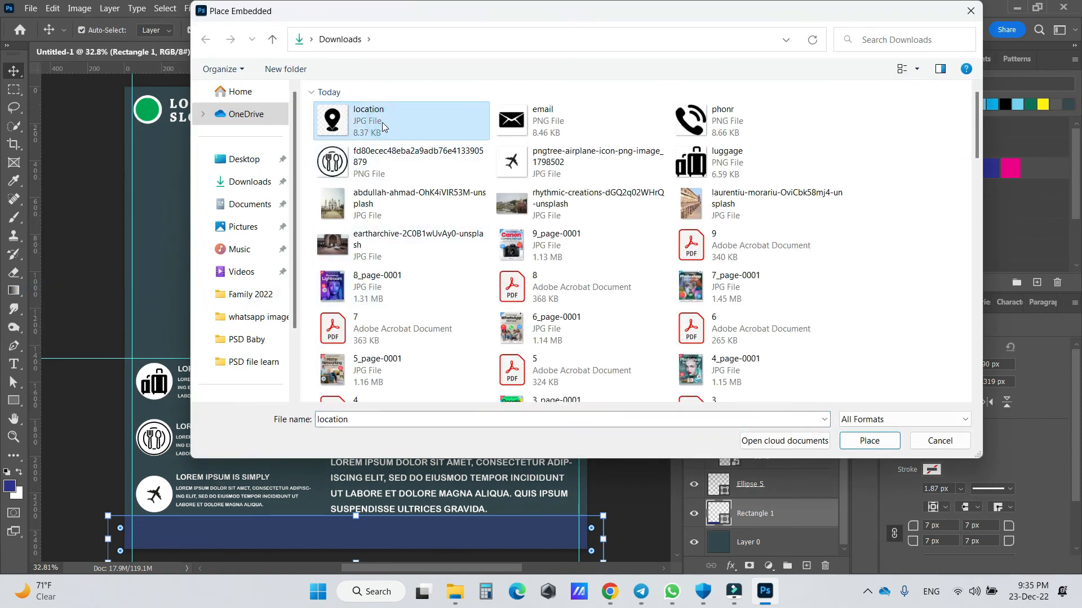
{"action": "left_click", "coordinate": [603, 135]}
{"action": "left_click", "coordinate": [868, 450]}
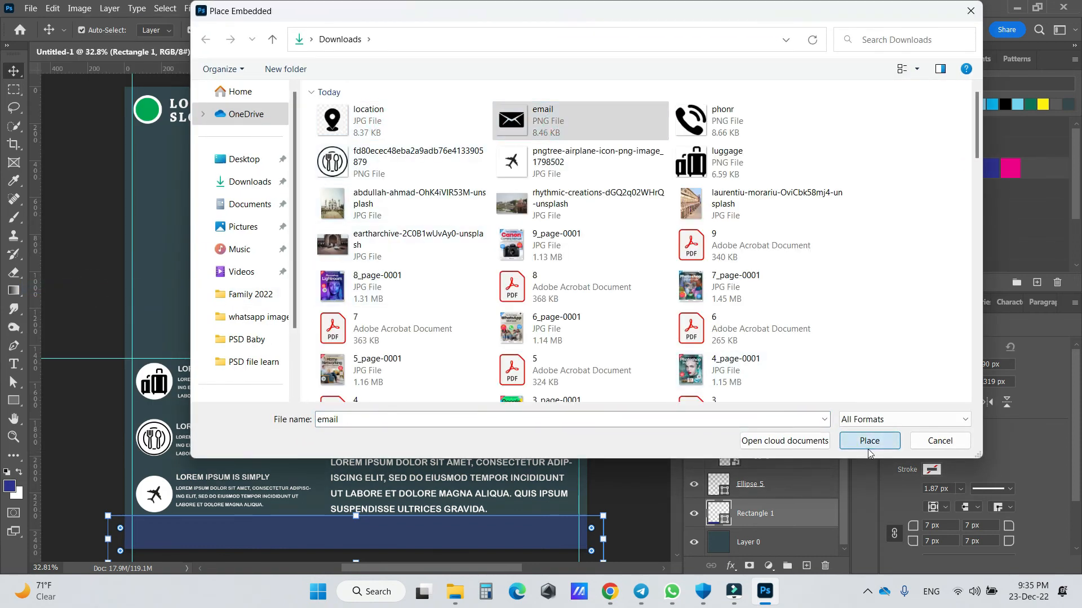
- Scale the envelope icon to about 192 × 118 px and place it at the blue bar's left end, at X 77, Y 2360 px
{"action": "left_click_drag", "start_coordinate": [554, 120], "coordinate": [164, 529]}
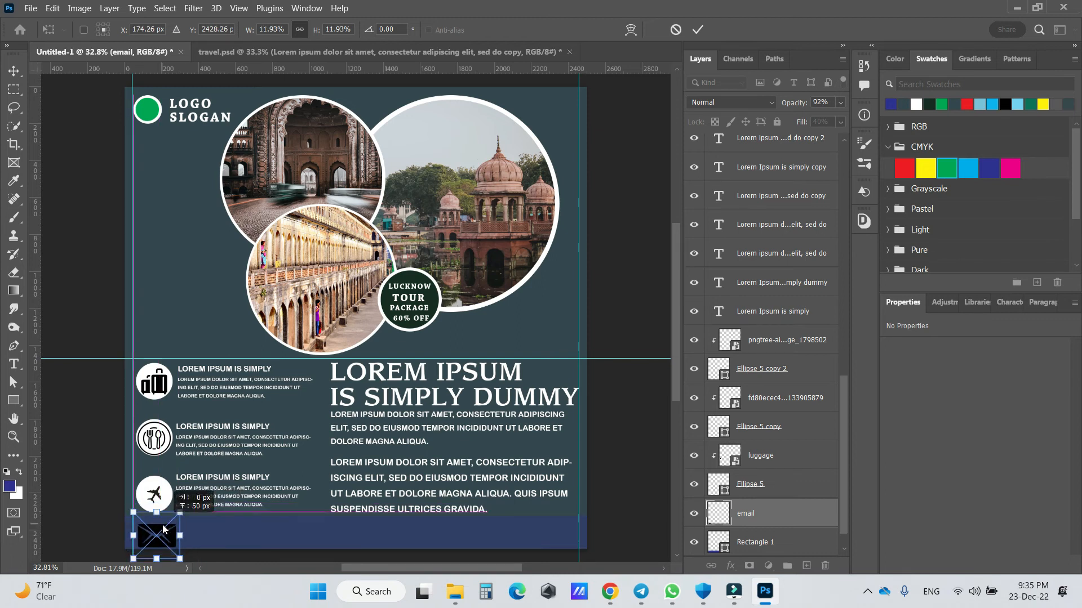
{"action": "key", "text": "Up"}
{"action": "key", "text": "Up"}
{"action": "key", "text": "Up"}
{"action": "key", "text": "Up"}
{"action": "key", "text": "Up"}
{"action": "key", "text": "Up"}
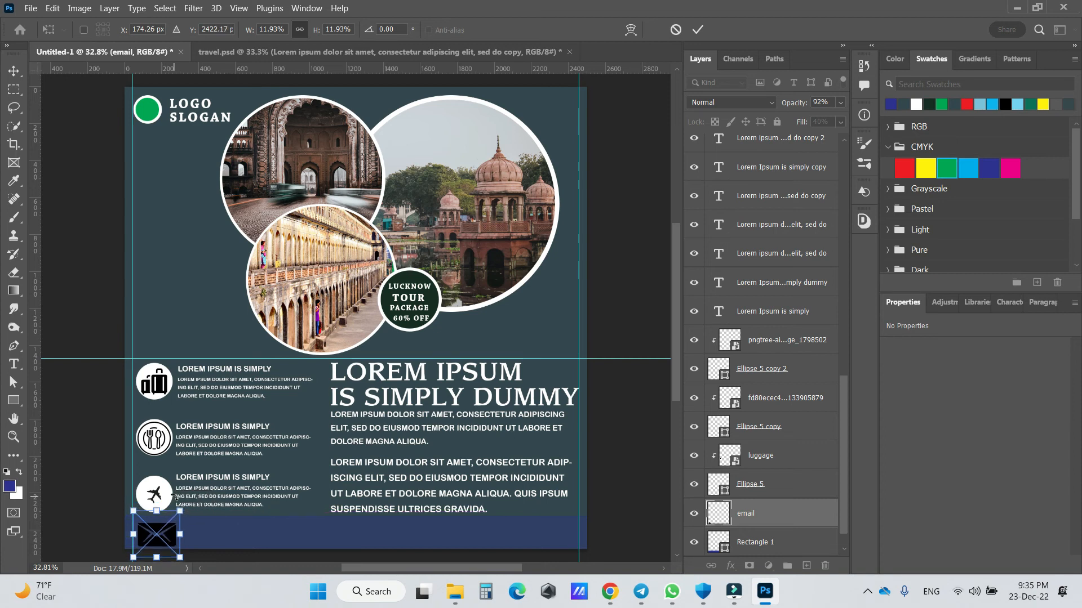
{"action": "left_click_drag", "start_coordinate": [133, 555], "coordinate": [145, 539]}
{"action": "left_click", "coordinate": [697, 29]}
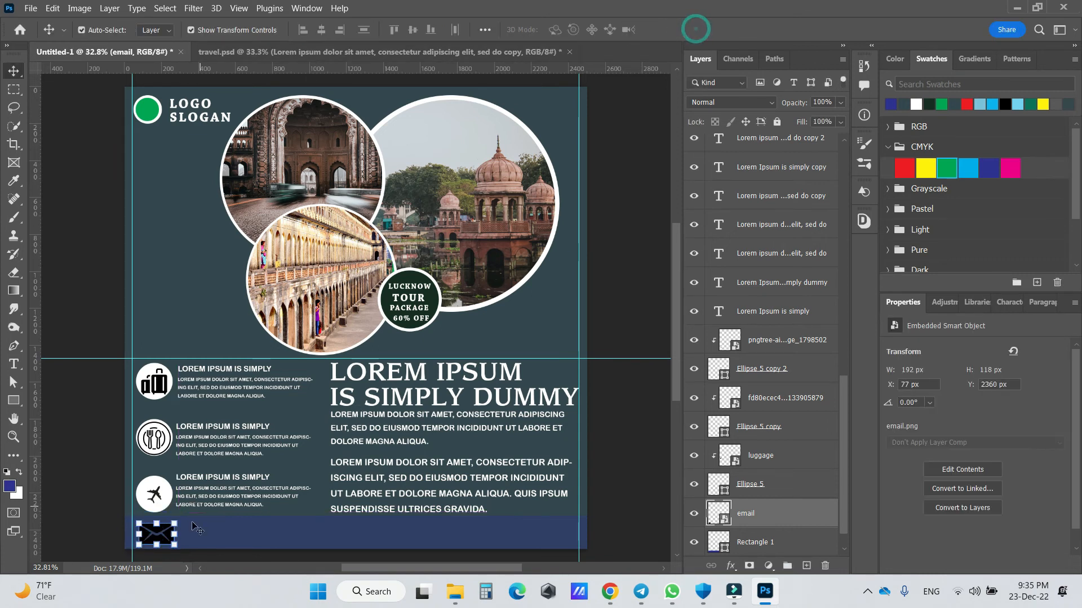
- Duplicate the airplane row's heading onto the blue bar beside the envelope, change it to "Your email address" and centre it vertically
{"action": "left_click", "coordinate": [211, 477], "text": "alt"}
{"action": "left_click_drag", "start_coordinate": [212, 478], "coordinate": [214, 529]}
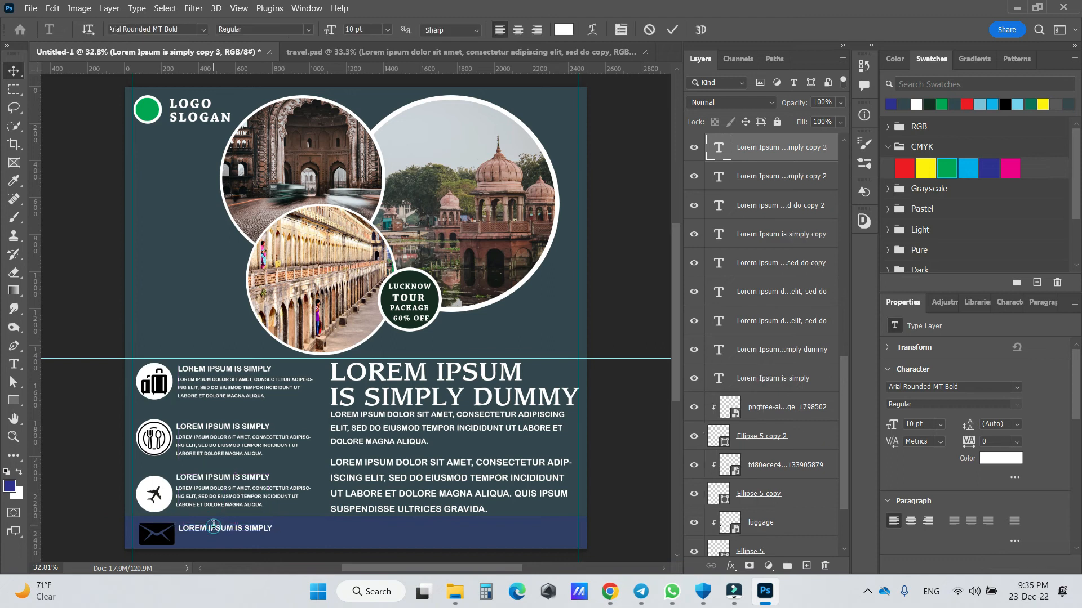
{"action": "double_click", "coordinate": [213, 527]}
{"action": "type", "text": "YP"}
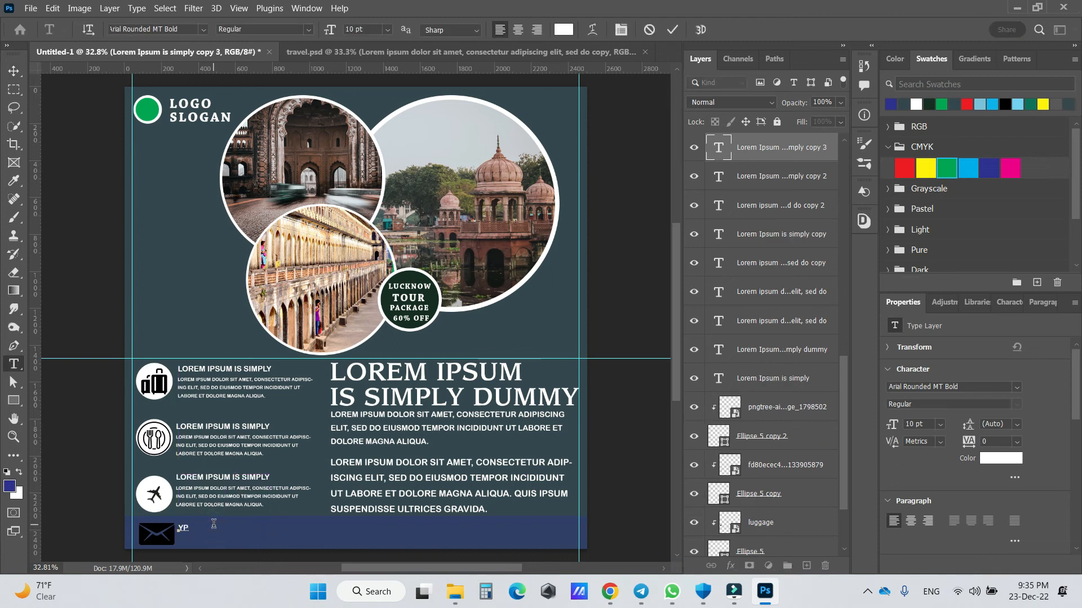
{"action": "type", "text": "O"}
{"action": "key", "text": "BackSpace"}
{"action": "key", "text": "BackSpace"}
{"action": "type", "text": "OUR EMAIL ADDRESS"}
{"action": "left_click", "coordinate": [14, 72]}
{"action": "left_click_drag", "start_coordinate": [238, 532], "coordinate": [238, 538]}
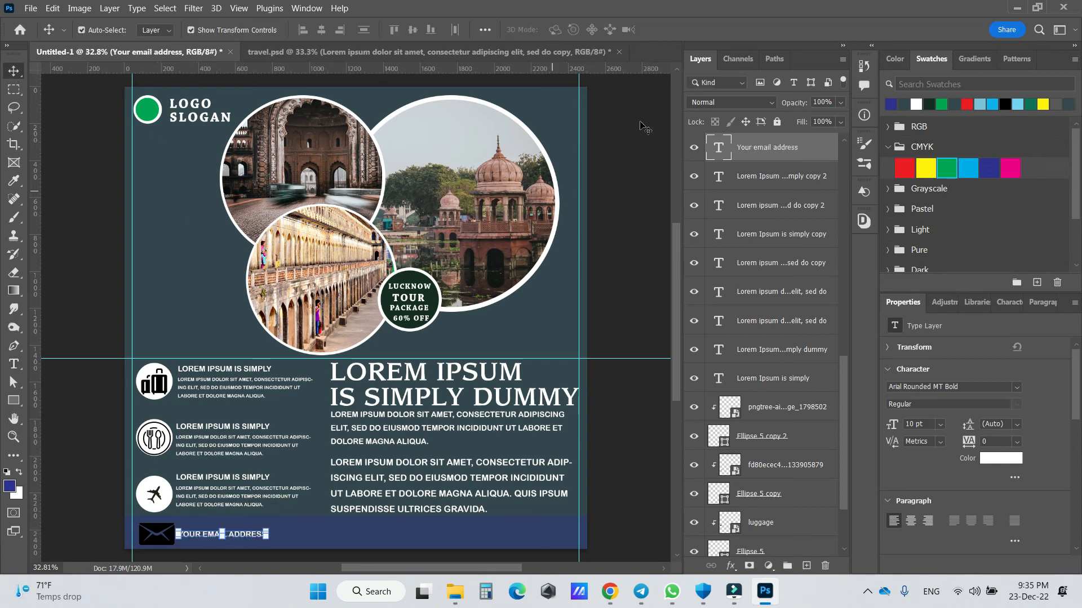
- Embed the location image from Downloads at about 153 × 152 px on the blue bar, to the right of the email text
{"action": "left_click", "coordinate": [31, 8]}
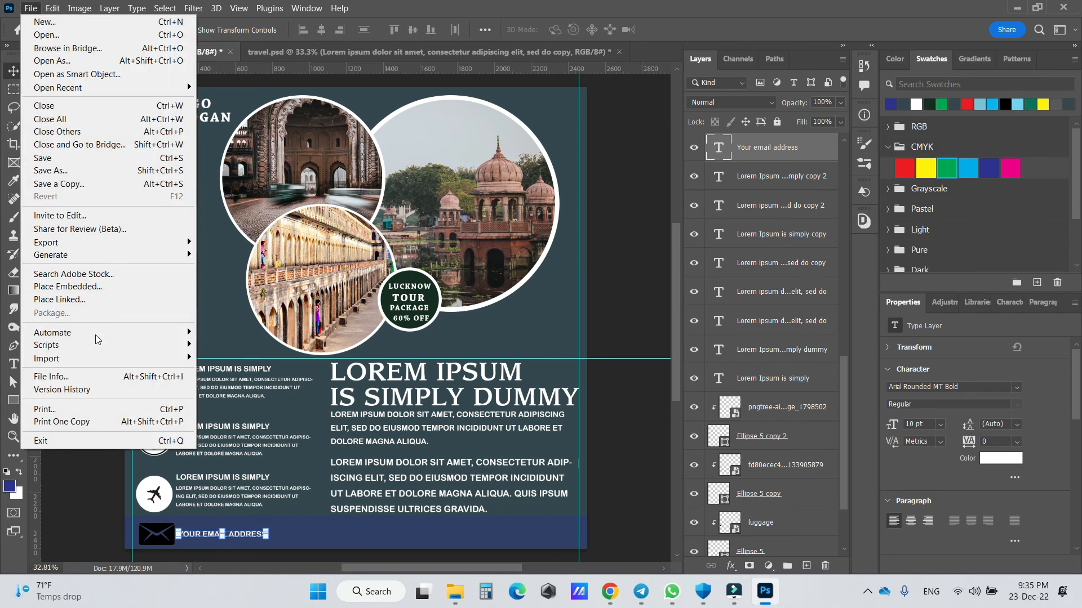
{"action": "left_click", "coordinate": [84, 286]}
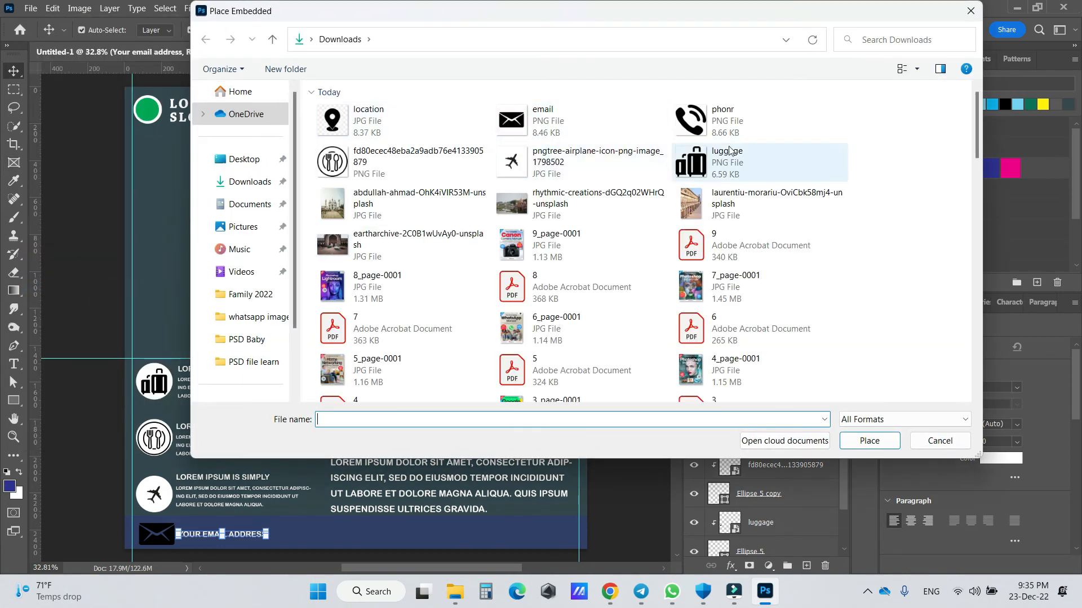
{"action": "left_click", "coordinate": [698, 118]}
{"action": "left_click", "coordinate": [367, 120]}
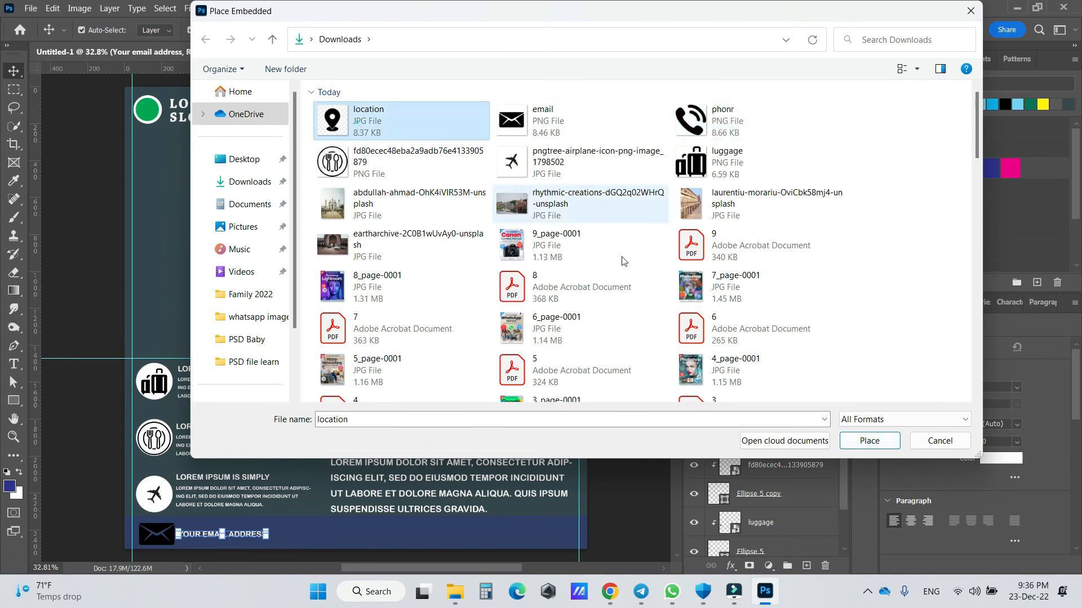
{"action": "left_click", "coordinate": [886, 447]}
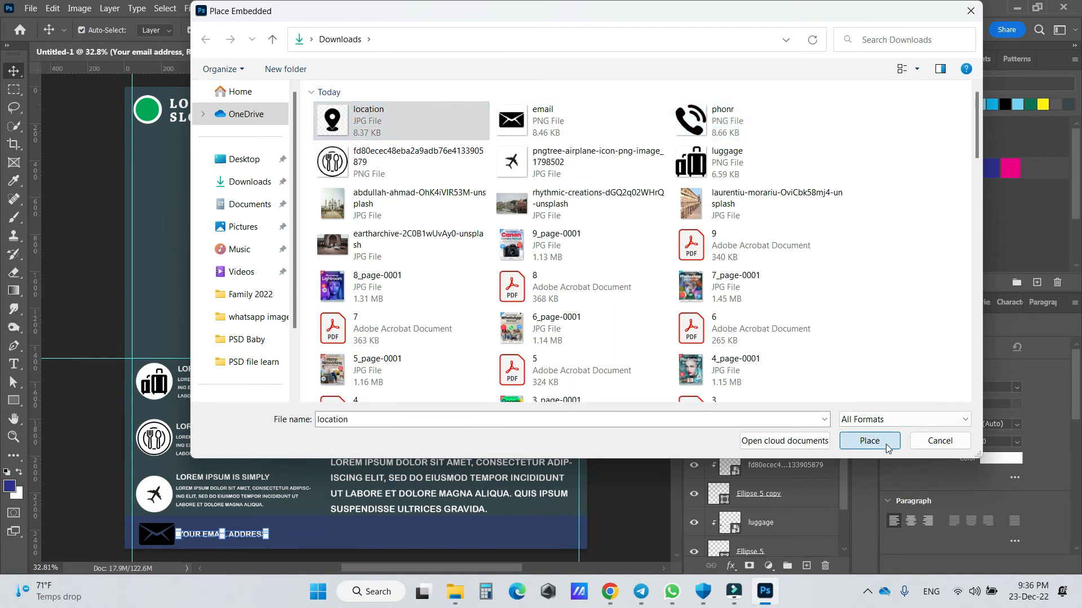
{"action": "left_click_drag", "start_coordinate": [493, 179], "coordinate": [314, 533]}
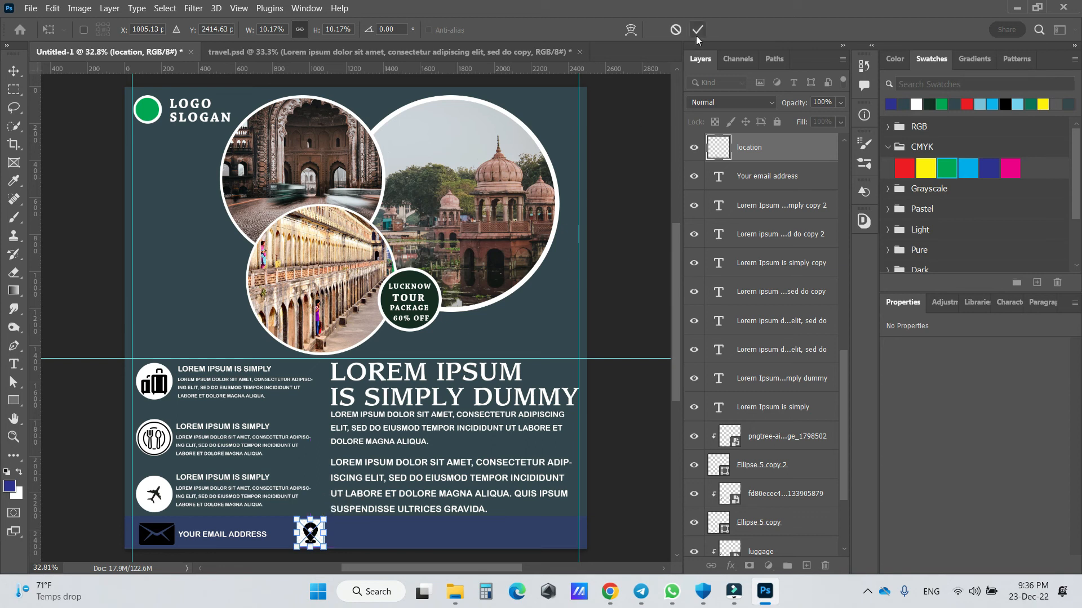
{"action": "left_click_drag", "start_coordinate": [312, 533], "coordinate": [325, 532]}
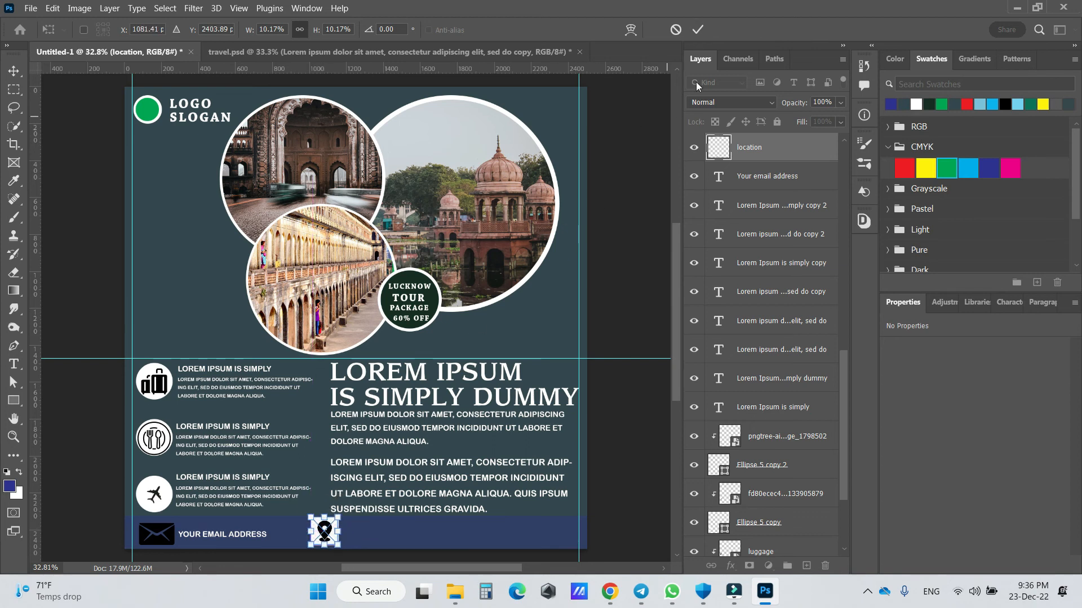
{"action": "left_click", "coordinate": [698, 31]}
- Set the location icon's blend mode to Darker Color
{"action": "left_click", "coordinate": [745, 101]}
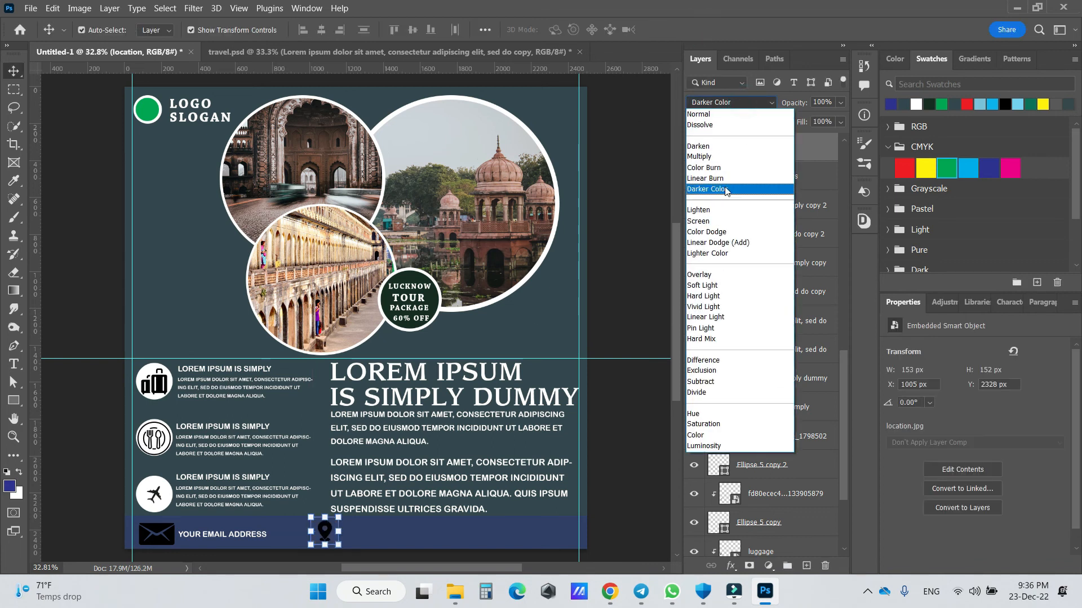
{"action": "left_click", "coordinate": [726, 191]}
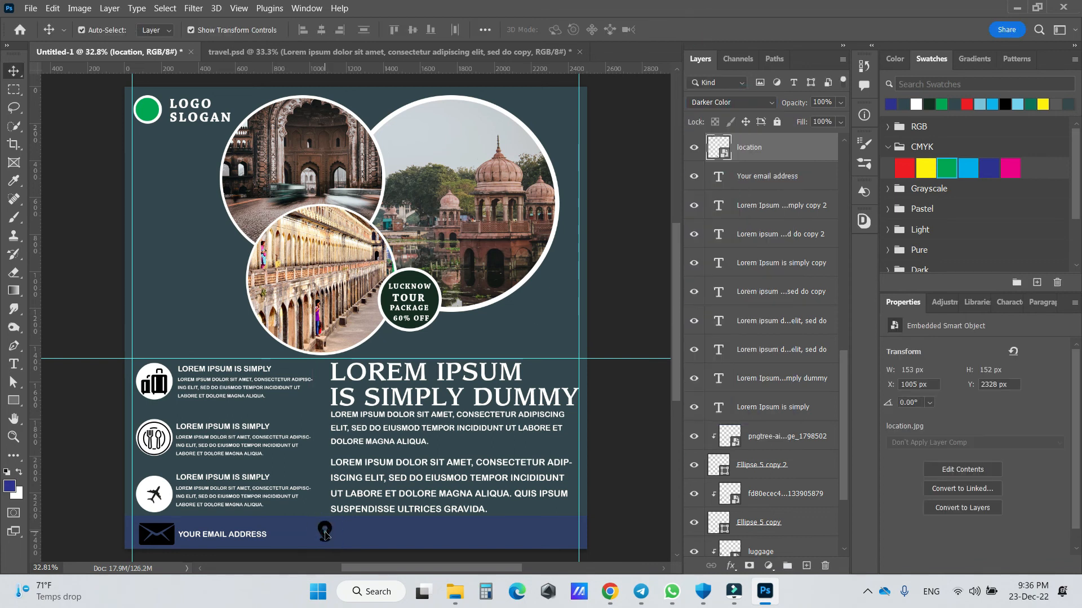
{"action": "left_click_drag", "start_coordinate": [326, 537], "coordinate": [325, 535]}
- Duplicate the email text to the right of the location pin, change the copy to "Your address" and shift it closer to the pin
{"action": "left_click", "coordinate": [208, 536]}
{"action": "left_click", "coordinate": [206, 535]}
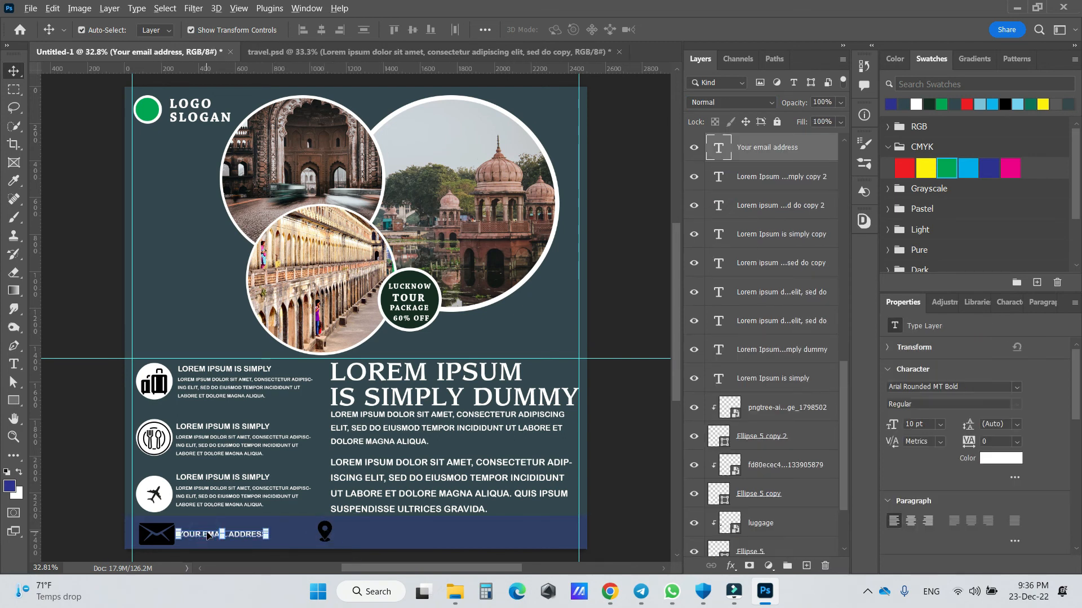
{"action": "left_click_drag", "start_coordinate": [258, 533], "coordinate": [471, 534]}
{"action": "double_click", "coordinate": [378, 532]}
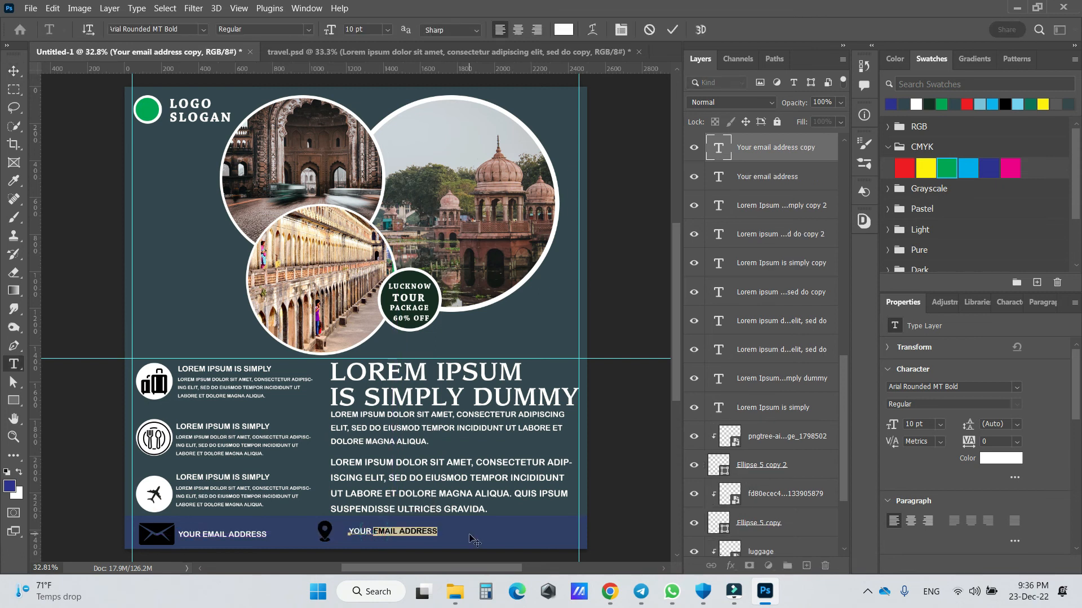
{"action": "type", "text": "ADD"}
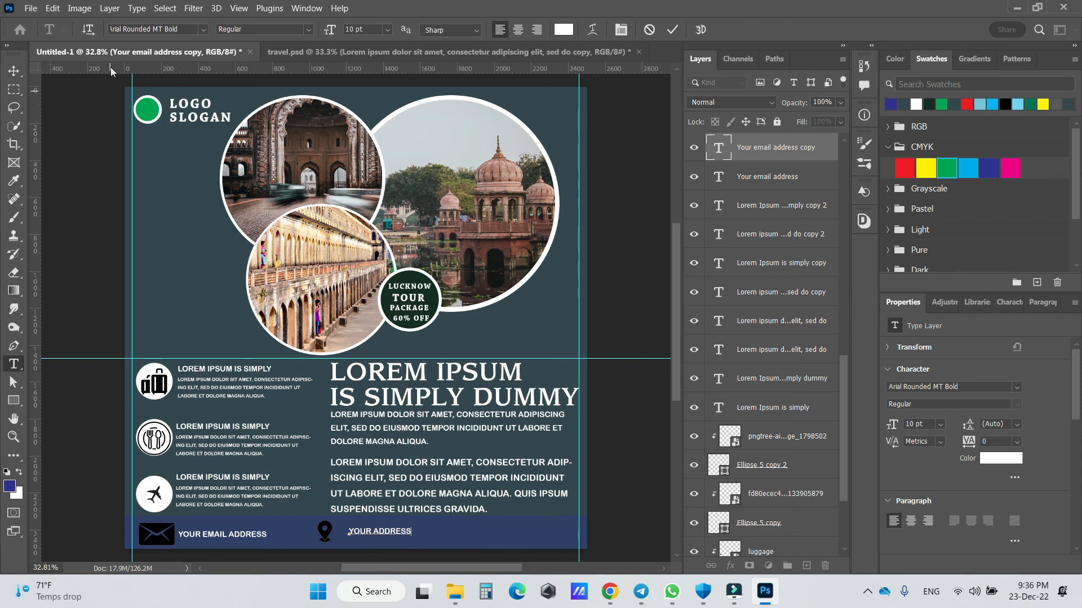
{"action": "left_click", "coordinate": [13, 71]}
{"action": "left_click_drag", "start_coordinate": [395, 534], "coordinate": [390, 532]}
- Embed the phonr image from Downloads at about 142 × 142 px on the blue bar, to the right of the address text
{"action": "left_click", "coordinate": [478, 530]}
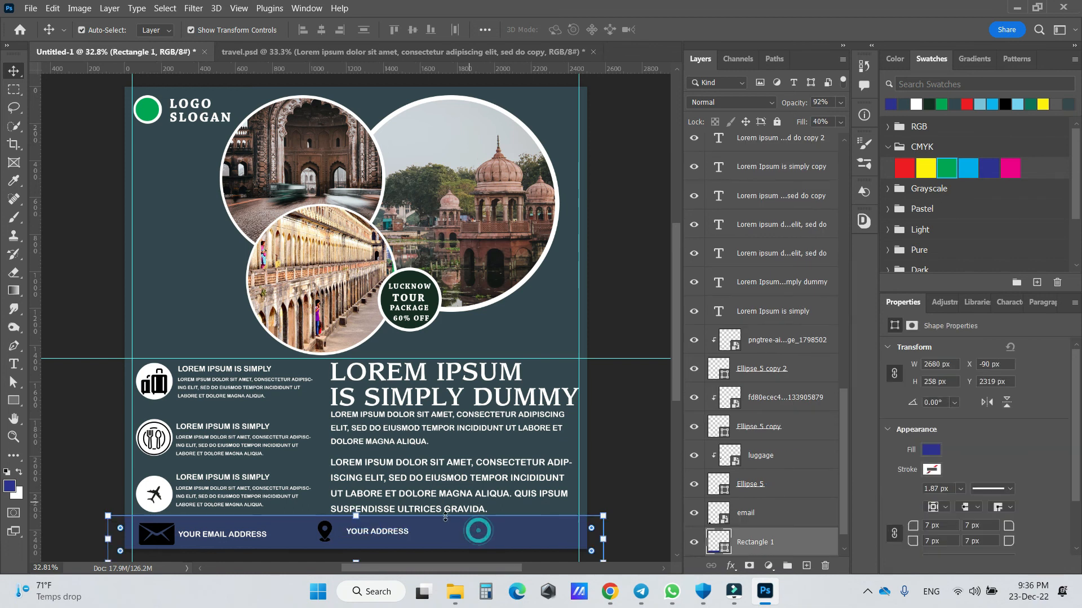
{"action": "left_click", "coordinate": [324, 531]}
{"action": "left_click", "coordinate": [31, 10]}
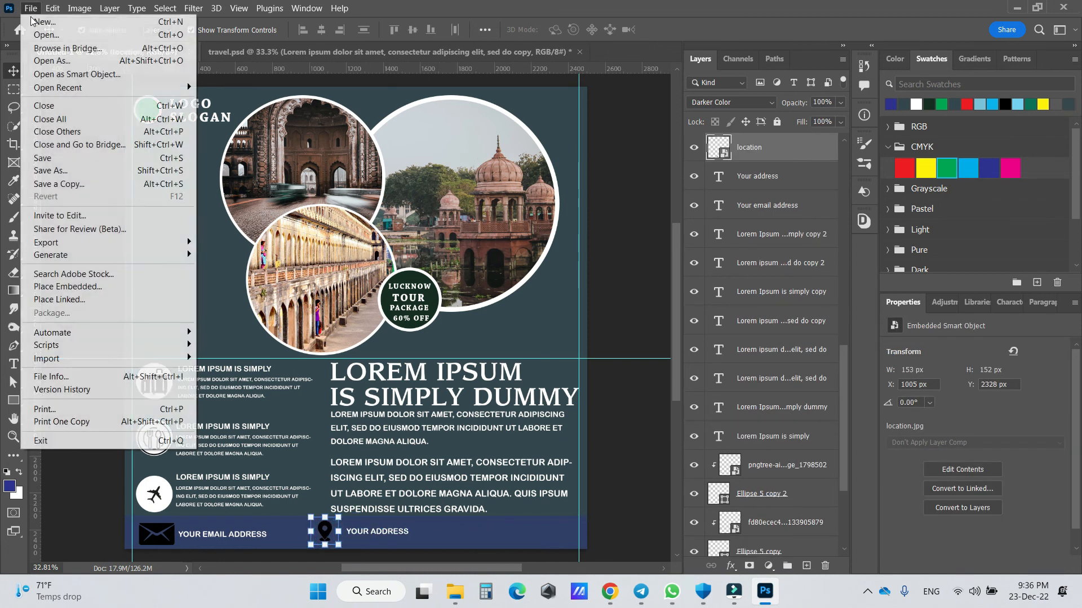
{"action": "left_click", "coordinate": [130, 286]}
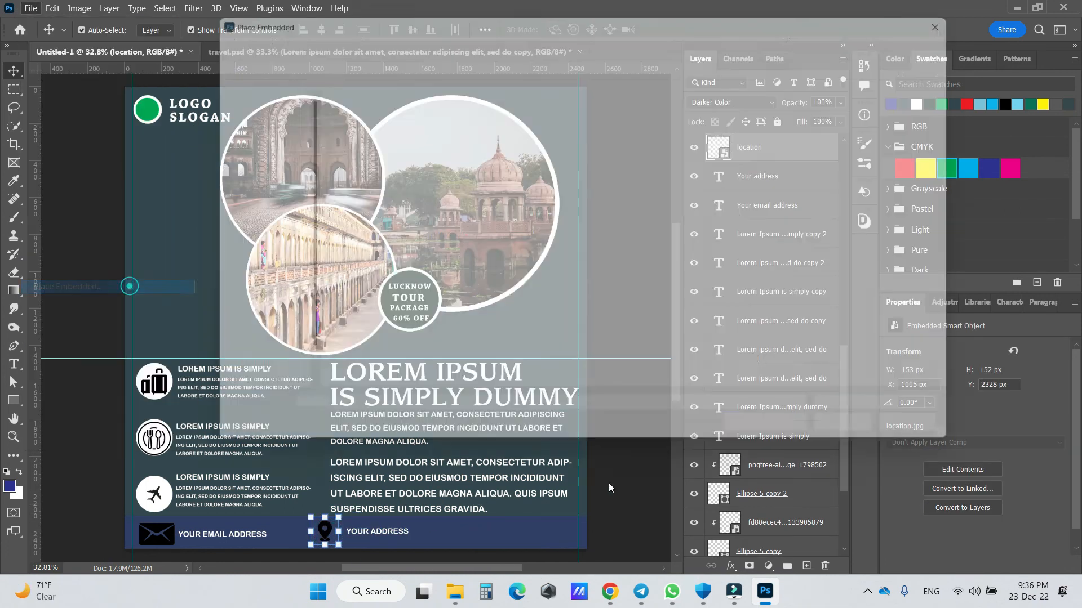
{"action": "left_click", "coordinate": [721, 119]}
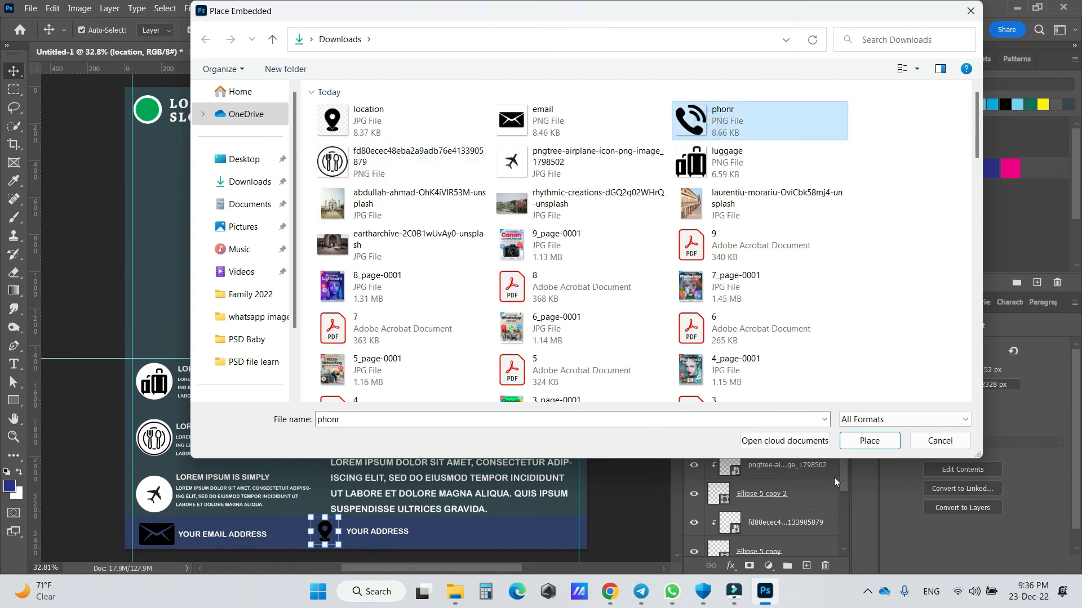
{"action": "left_click", "coordinate": [852, 442]}
{"action": "left_click_drag", "start_coordinate": [298, 360], "coordinate": [453, 542]}
{"action": "left_click_drag", "start_coordinate": [476, 506], "coordinate": [453, 536]}
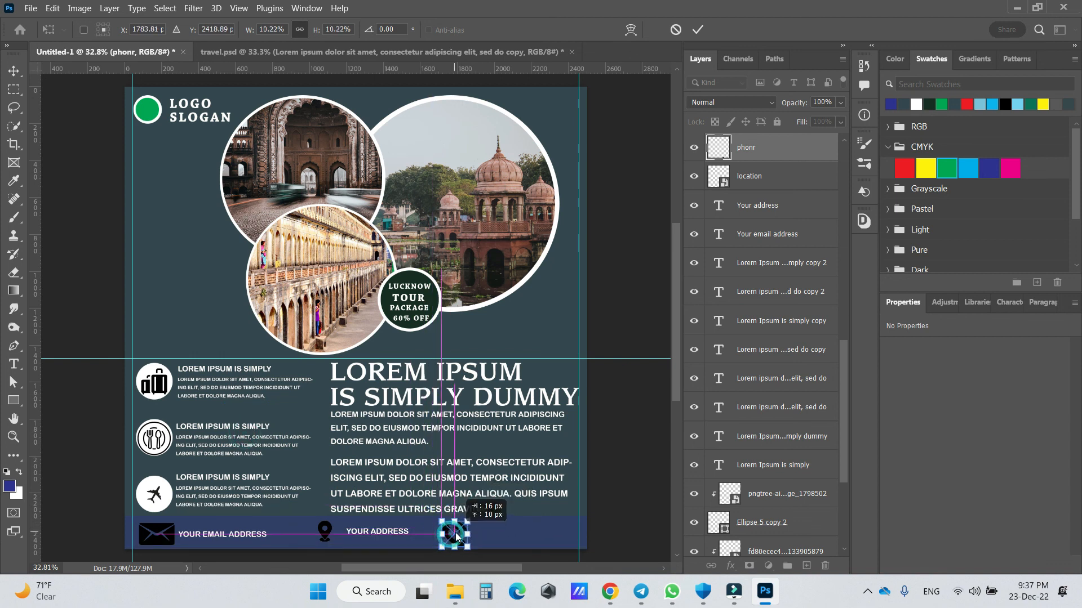
{"action": "key", "text": "Return"}
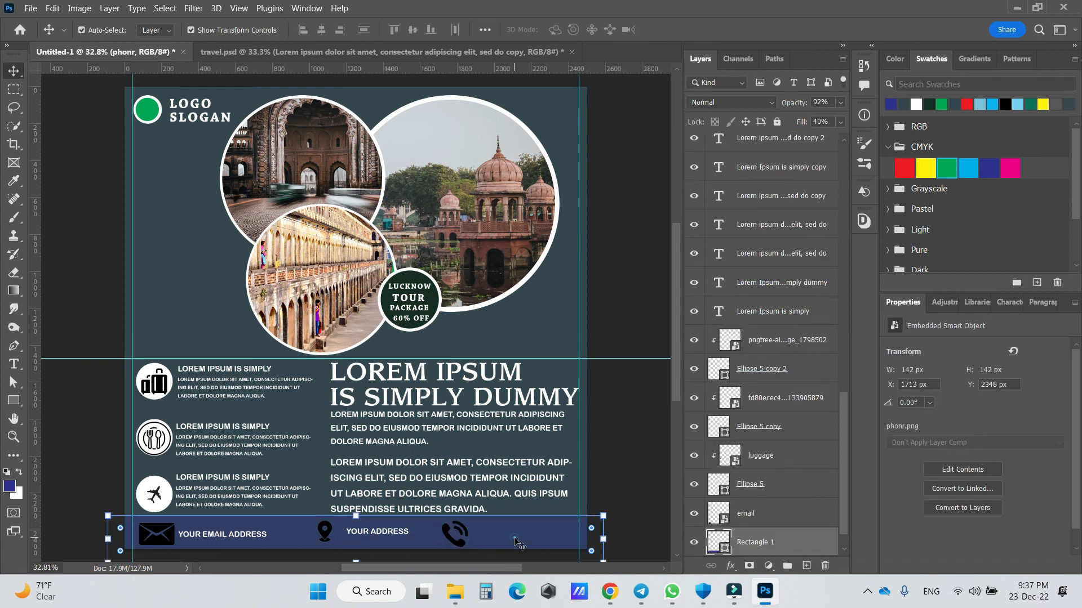
- Fine-tune the phone icon's vertical position on the blue bar to Y 2346 px
{"action": "key", "text": "Up"}
{"action": "key", "text": "Up"}
{"action": "key", "text": "Up"}
{"action": "key", "text": "Up"}
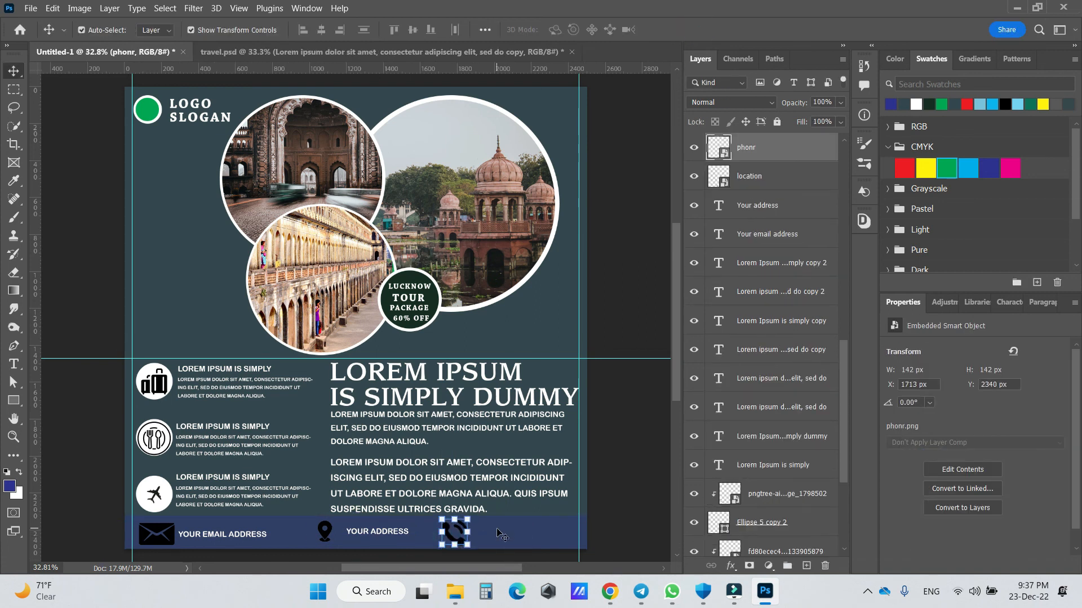
{"action": "left_click", "coordinate": [498, 536]}
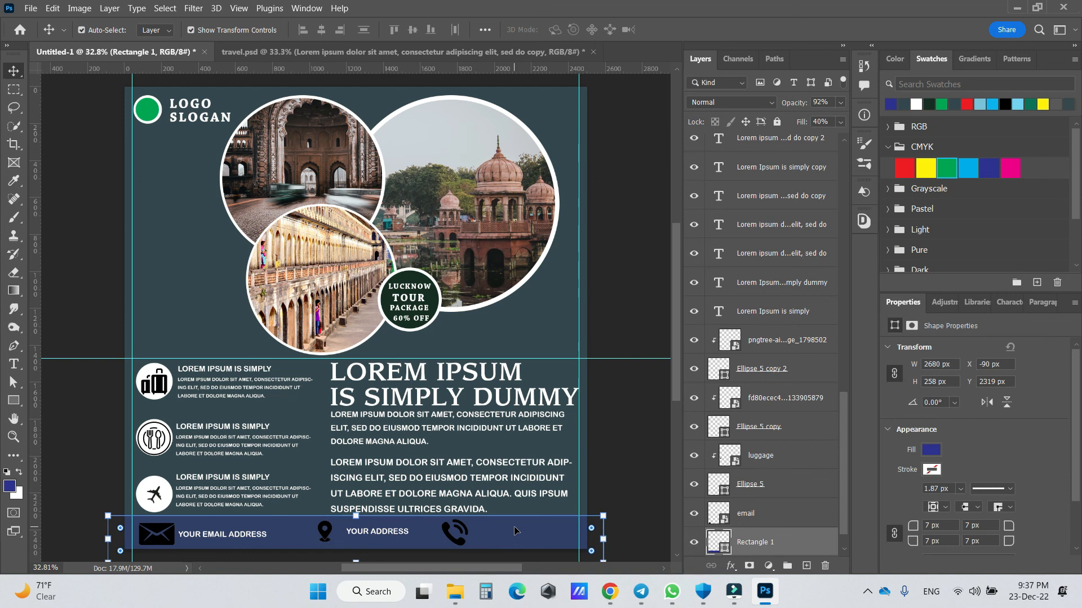
{"action": "key", "text": "Down"}
{"action": "key", "text": "Down"}
{"action": "key", "text": "Down"}
{"action": "key", "text": "Up"}
{"action": "key", "text": "Up"}
{"action": "key", "text": "Up"}
{"action": "key", "text": "Up"}
{"action": "left_click", "coordinate": [459, 533]}
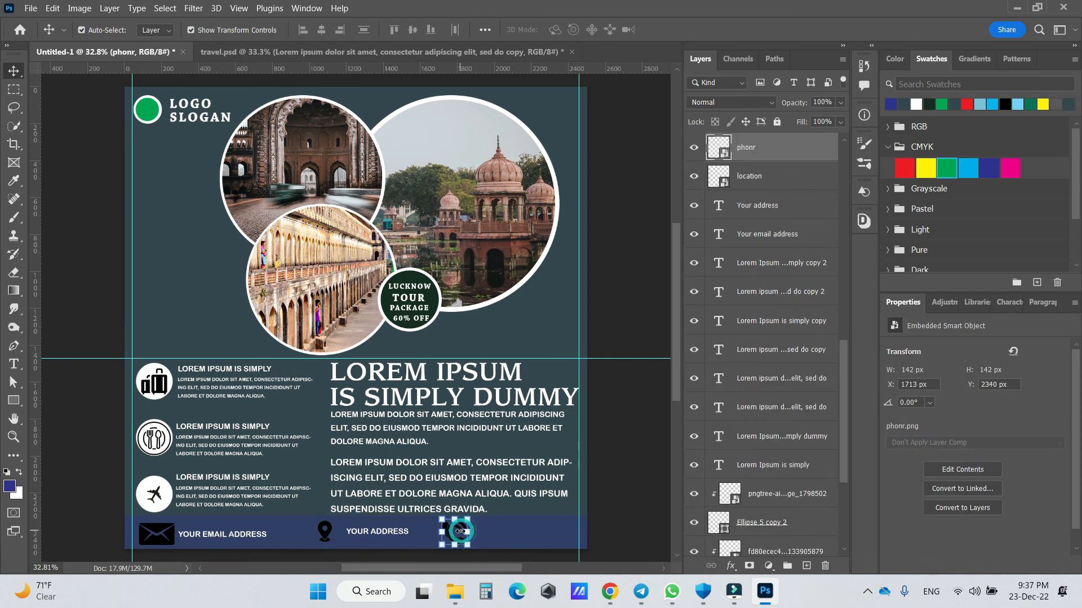
{"action": "key", "text": "Down"}
{"action": "key", "text": "Down"}
{"action": "key", "text": "Down"}
{"action": "key", "text": "Down"}
{"action": "key", "text": "Down"}
{"action": "key", "text": "Down"}
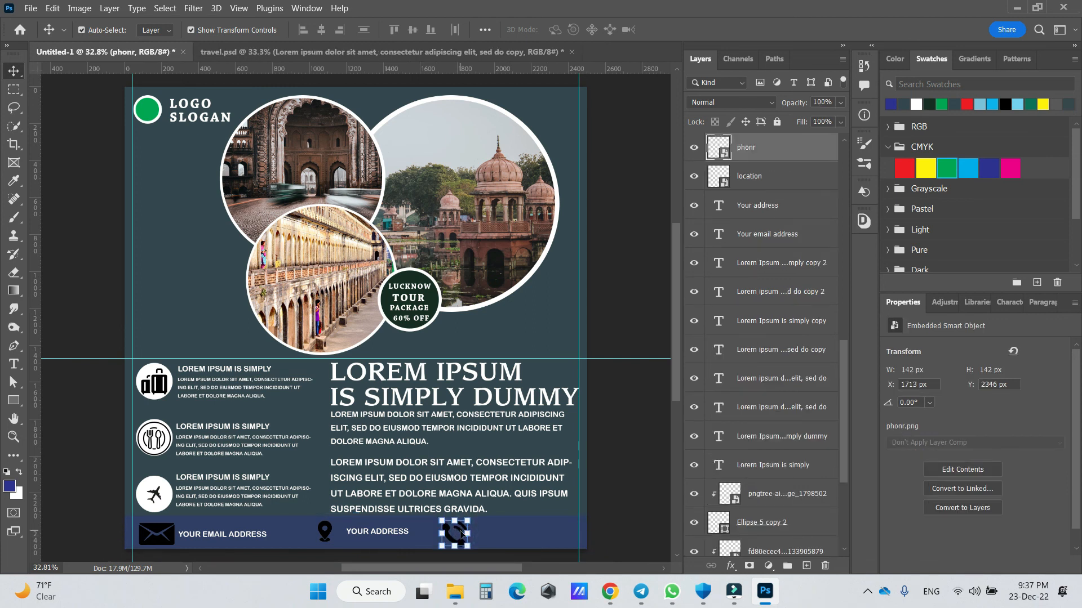
- Duplicate the address text to the right of the phone icon, change the copy to "Your Phone number" and shift it closer to the icon
{"action": "left_click", "coordinate": [385, 530]}
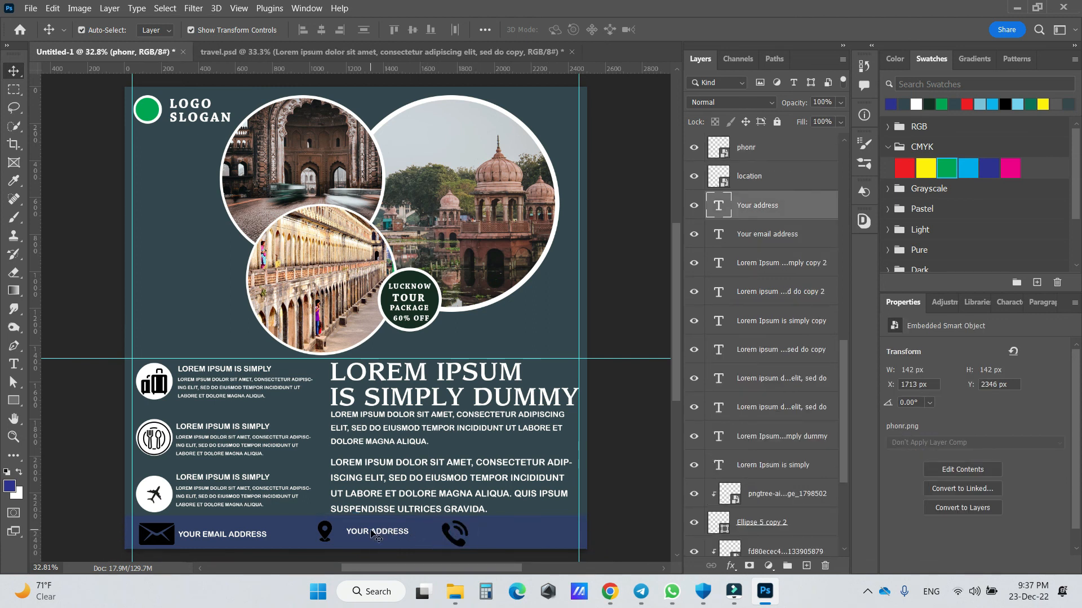
{"action": "left_click_drag", "start_coordinate": [362, 534], "coordinate": [503, 532]}
{"action": "key", "text": "t"}
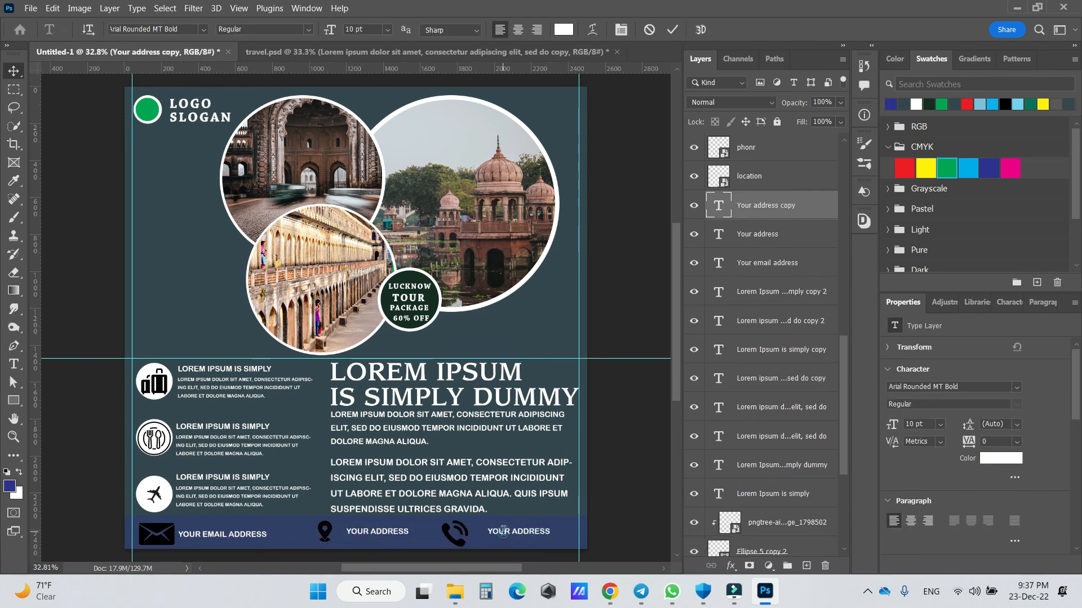
{"action": "triple_click", "coordinate": [504, 531]}
{"action": "key", "text": "BackSpace"}
{"action": "type", "text": "CA"}
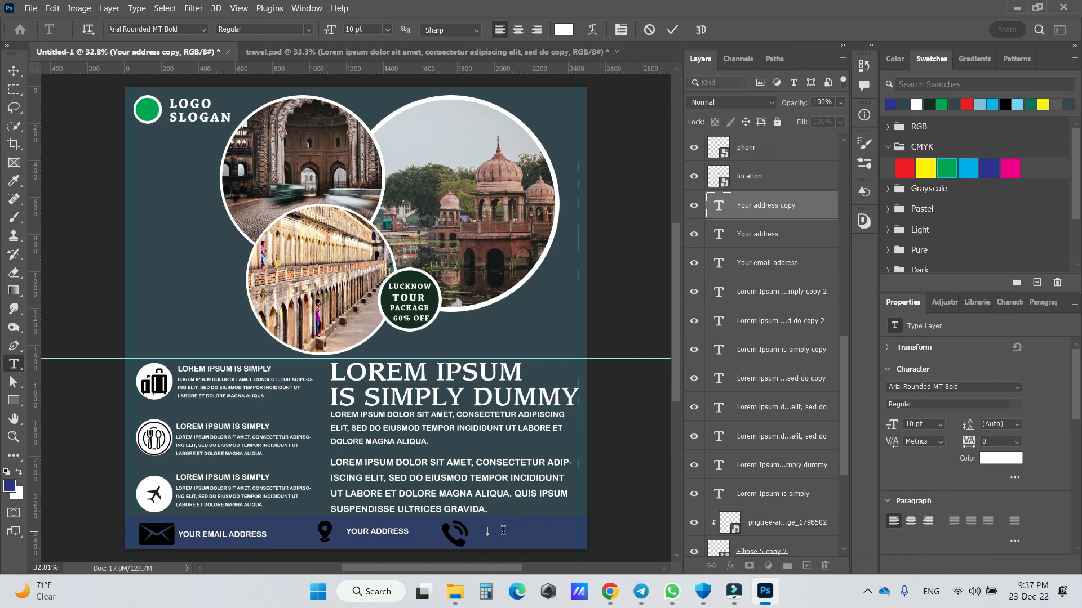
{"action": "type", "text": "YPU"}
{"action": "type", "text": "UB"}
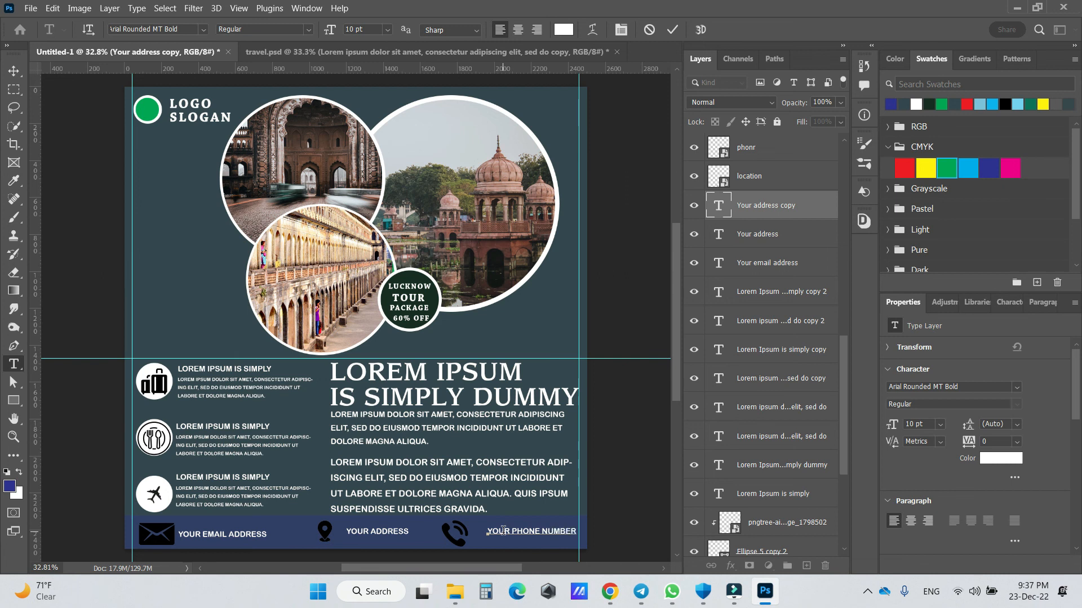
{"action": "left_click", "coordinate": [14, 70]}
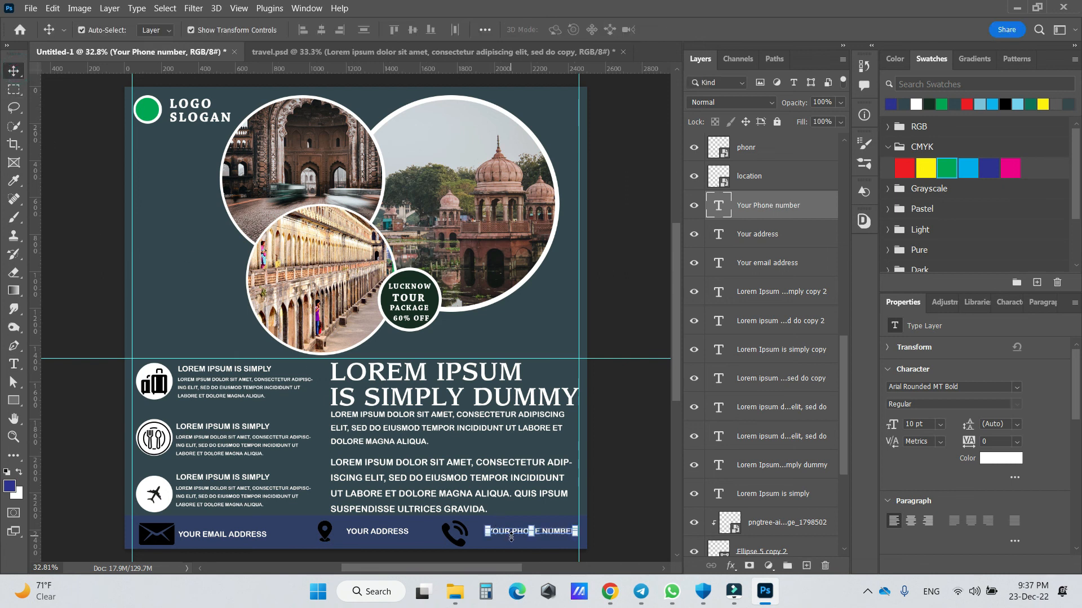
{"action": "left_click_drag", "start_coordinate": [512, 535], "coordinate": [502, 535]}
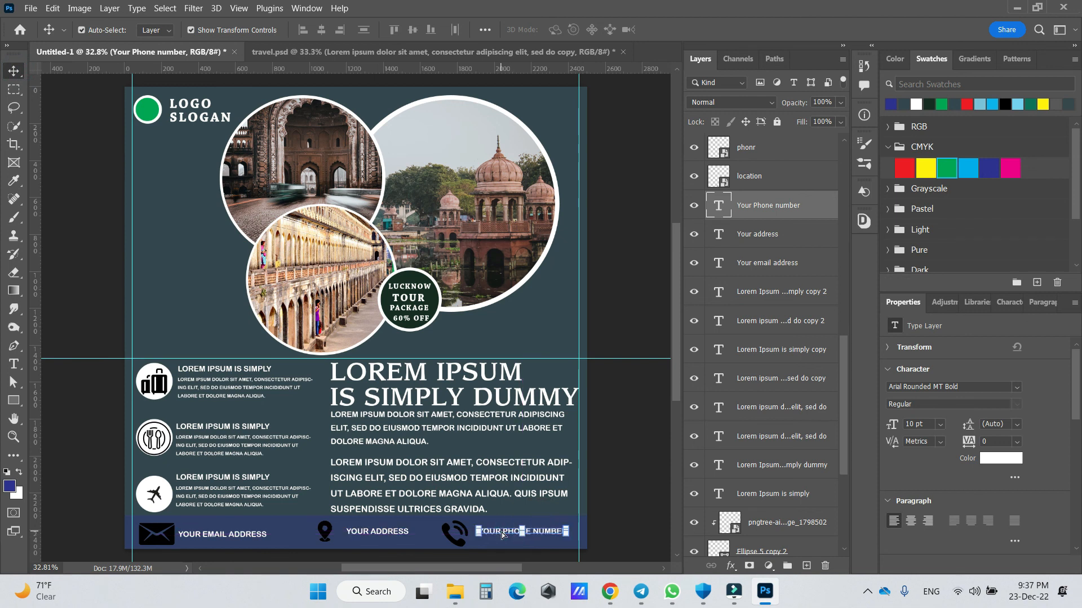
{"action": "left_click", "coordinate": [560, 305]}
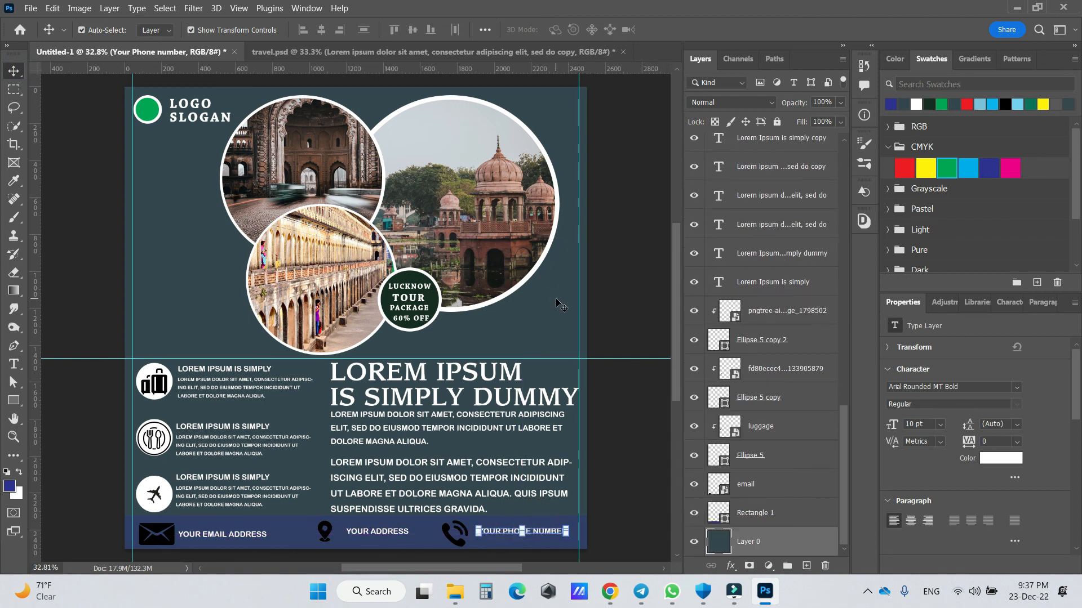